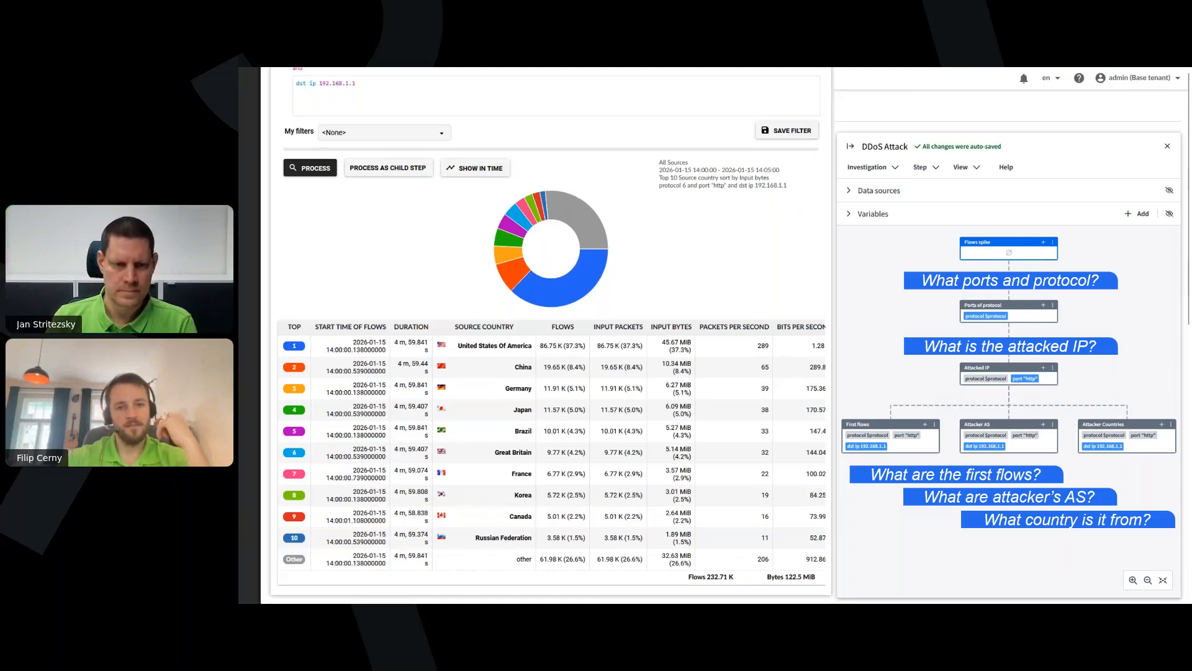
pyautogui.press('Right')
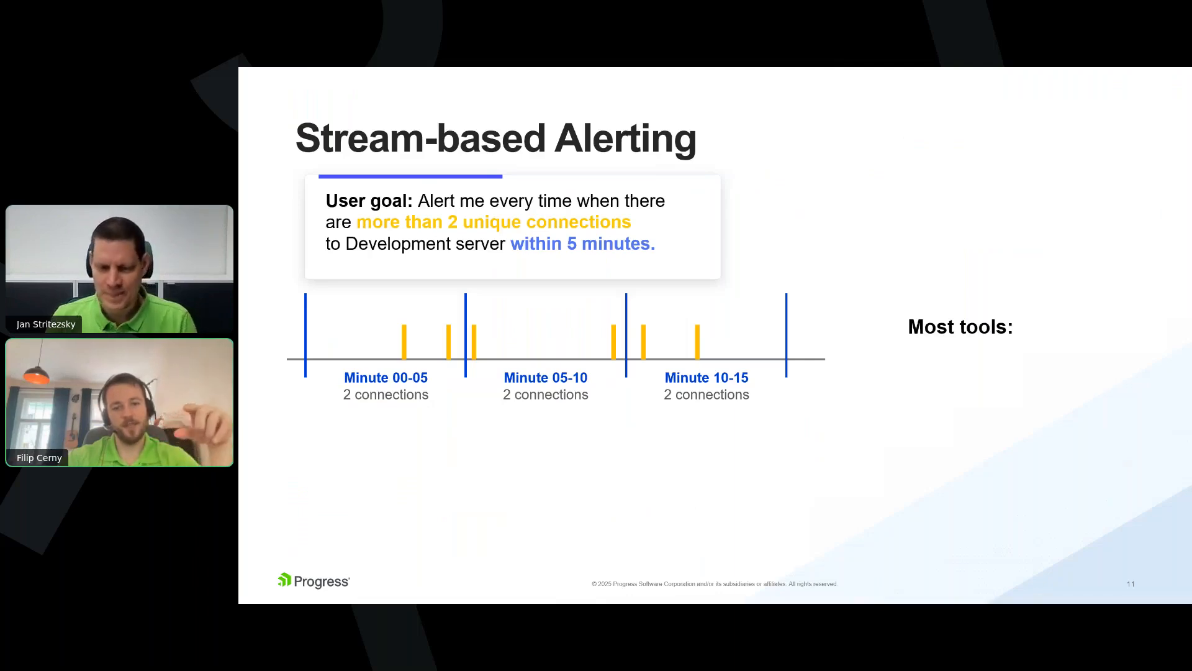
pyautogui.press('Left')
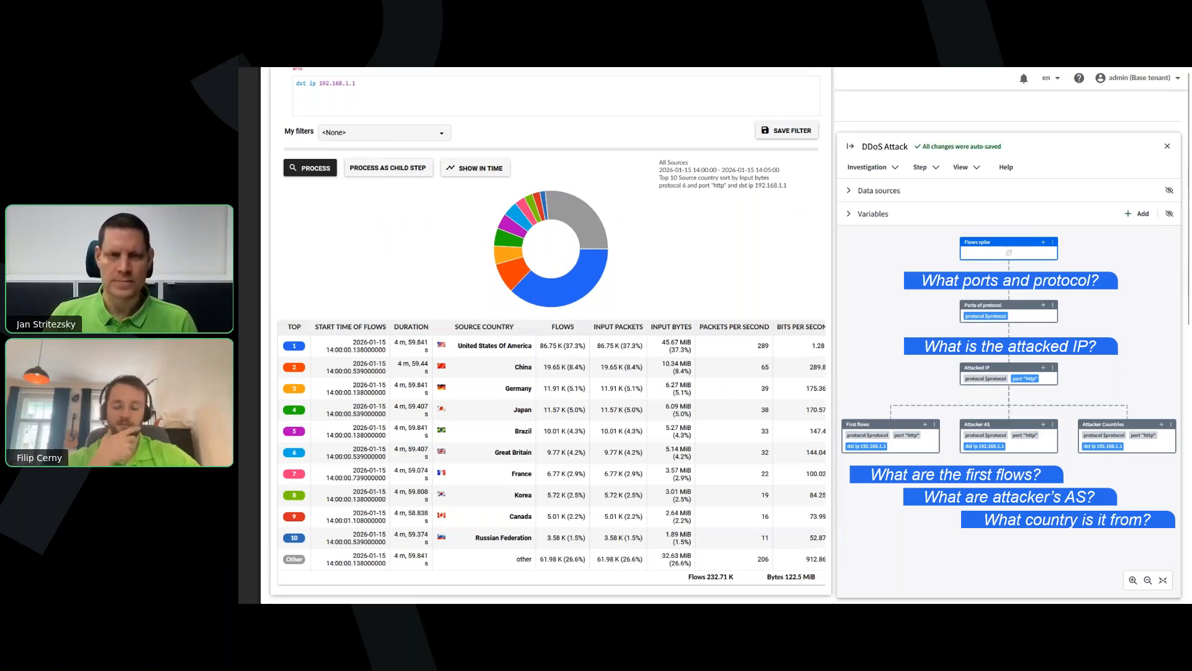
pyautogui.press('Right')
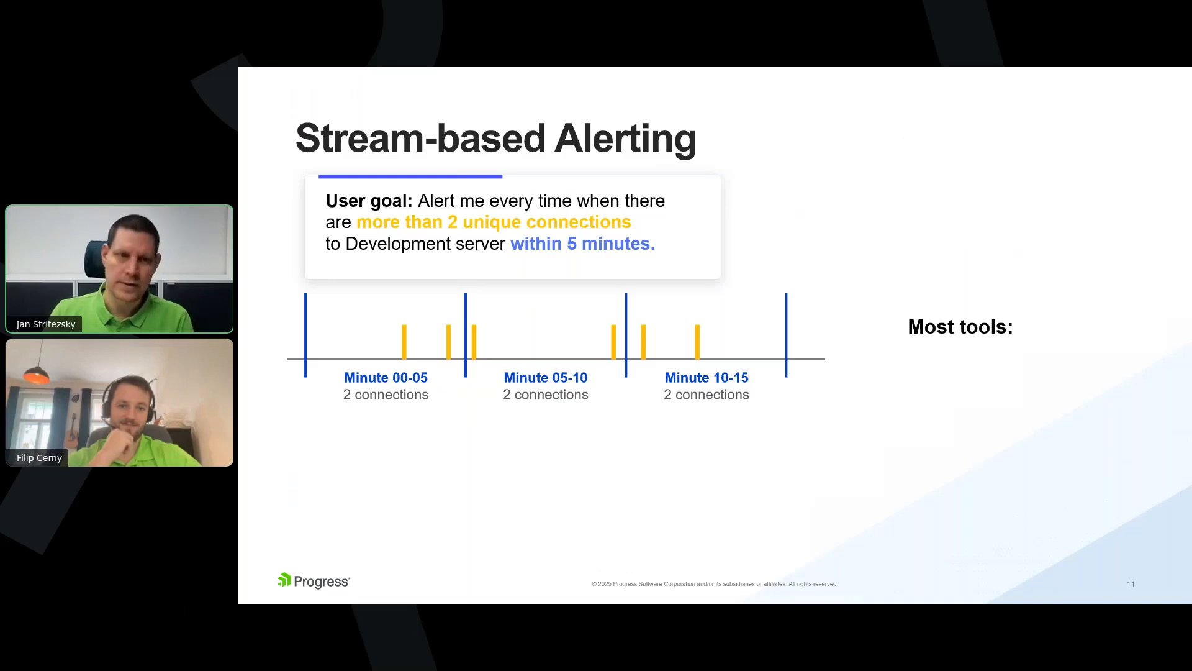
pyautogui.press('Right')
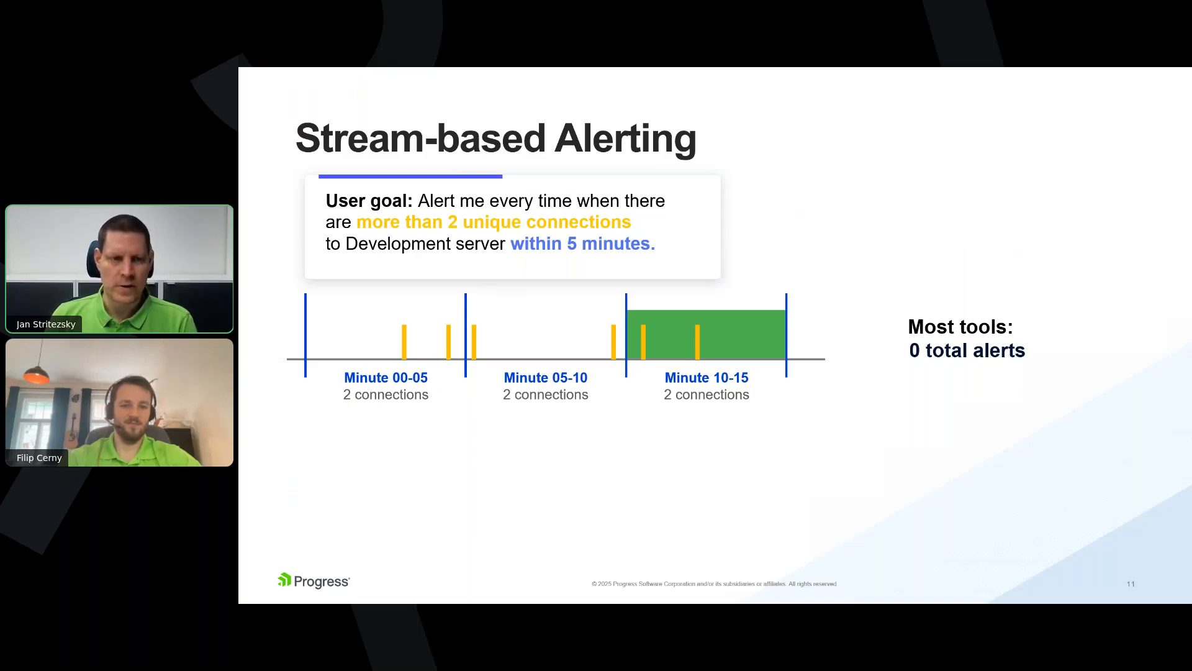
pyautogui.press('Right')
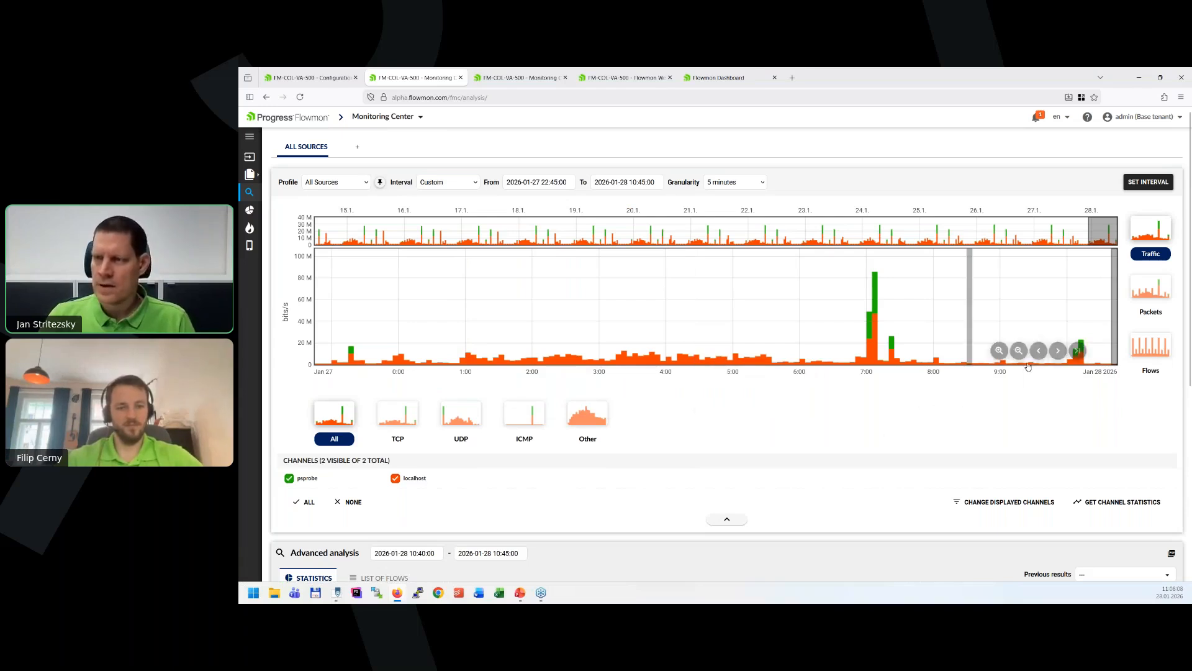
pyautogui.click(748, 183)
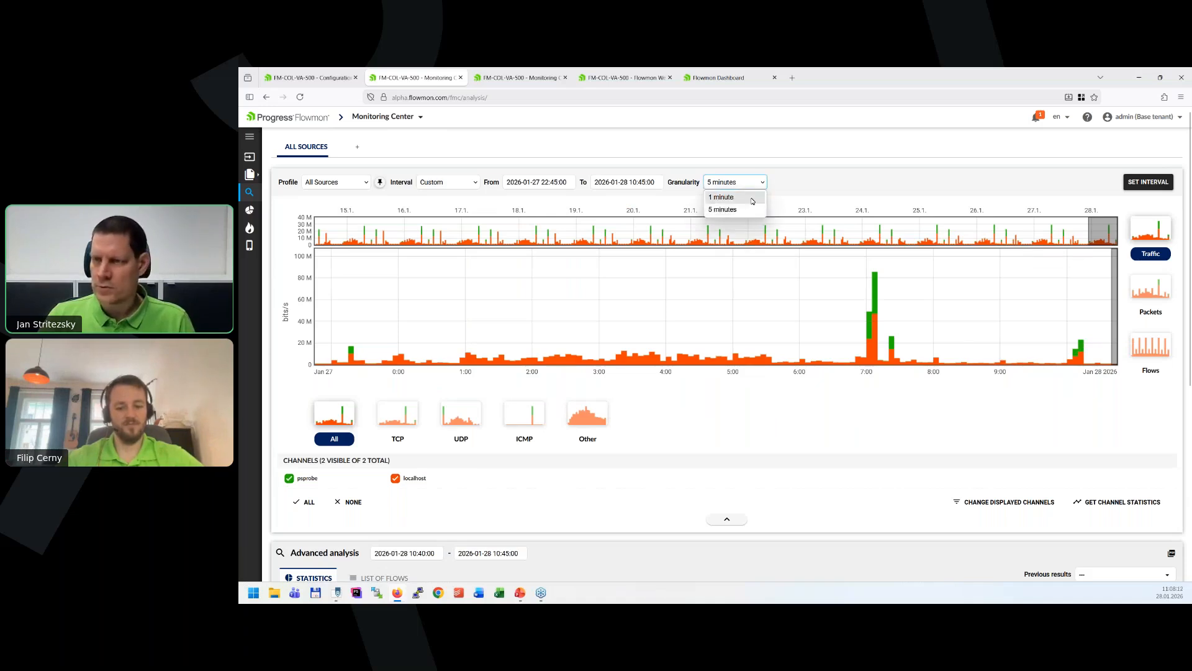
pyautogui.click(1090, 231)
pyautogui.moveTo(1073, 231); pyautogui.dragTo(1084, 231)
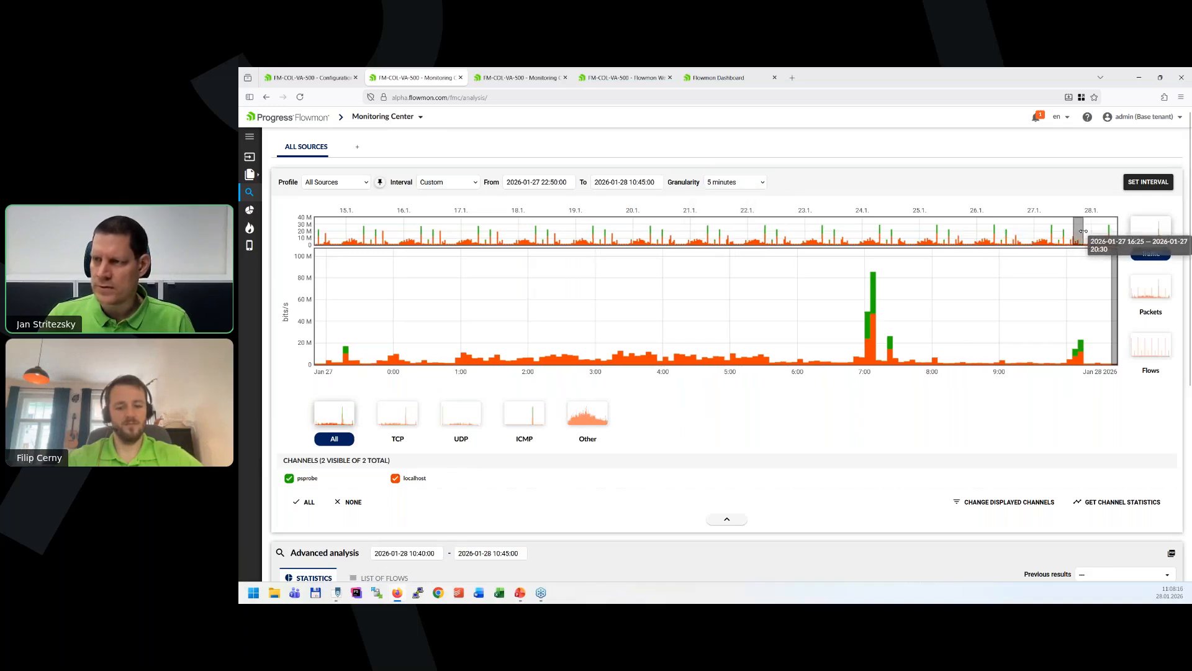
pyautogui.click(756, 182)
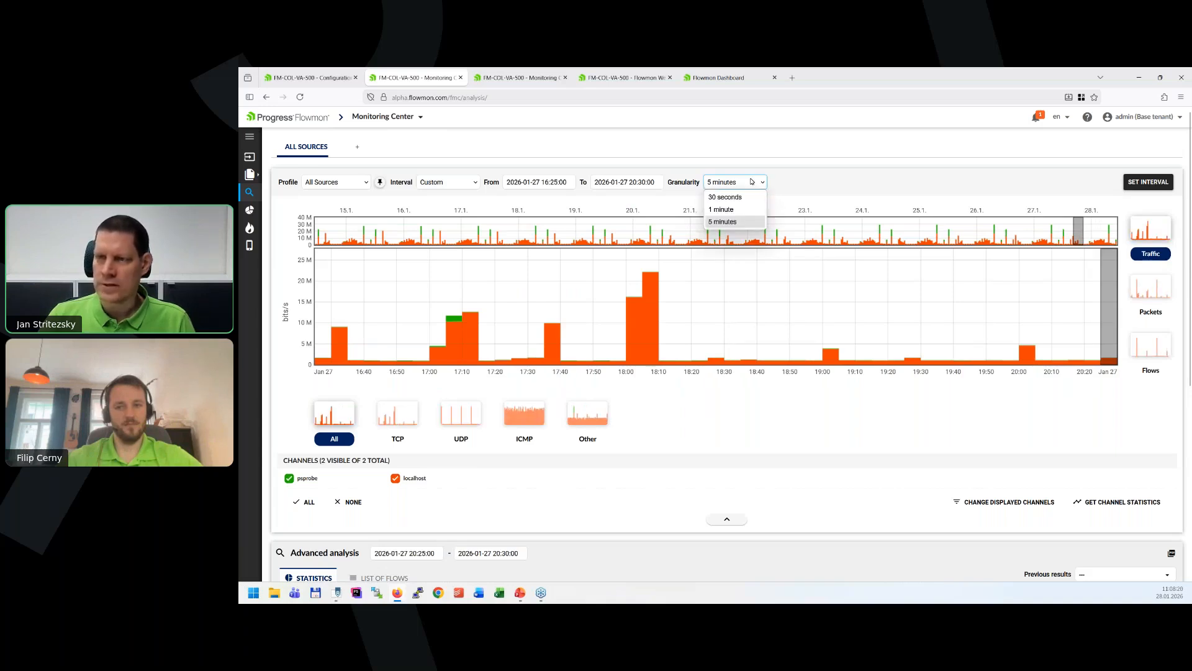
pyautogui.click(745, 197)
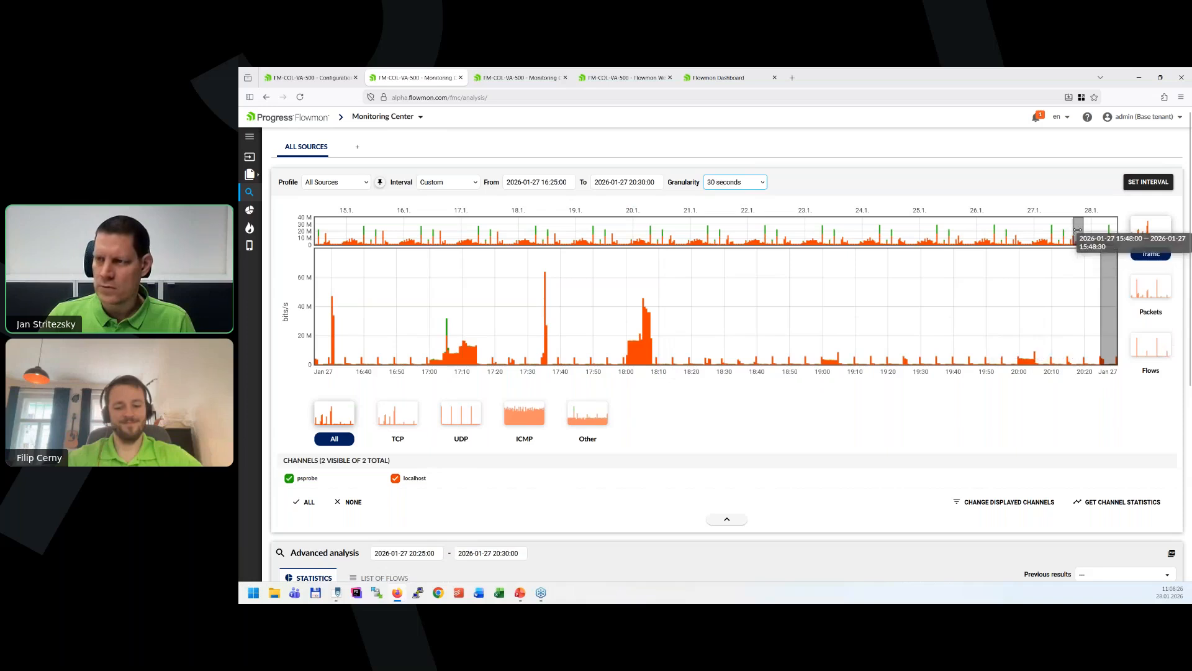
pyautogui.moveTo(1077, 230); pyautogui.dragTo(635, 242)
pyautogui.click(756, 183)
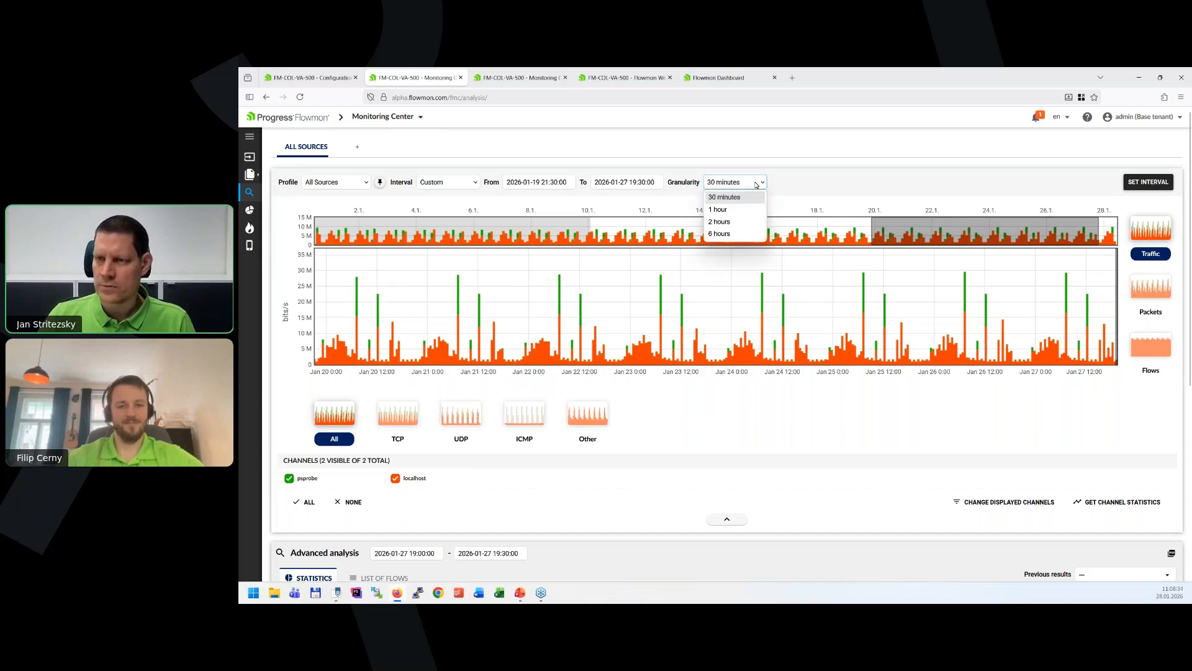
pyautogui.click(909, 149)
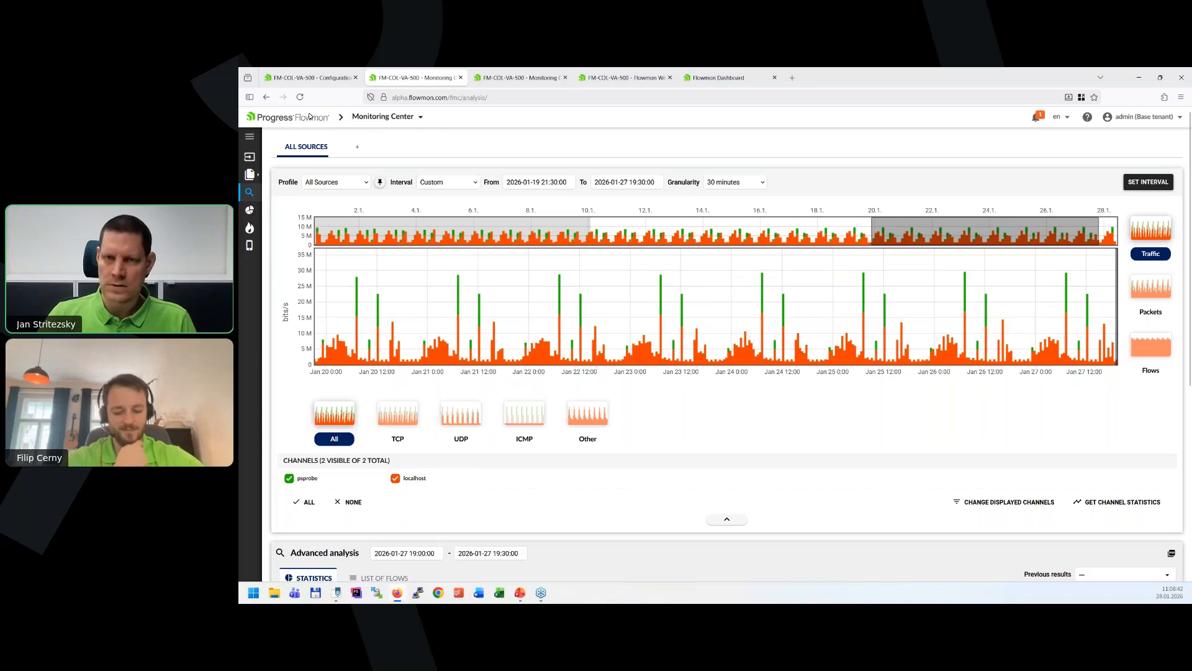
pyautogui.click(300, 97)
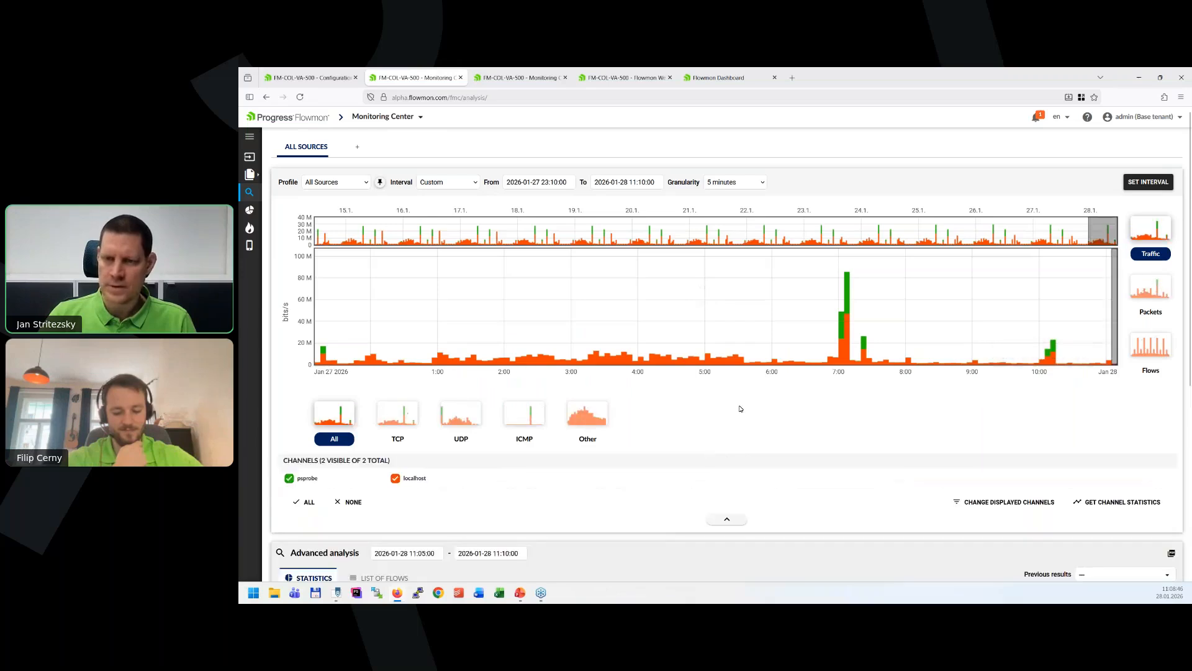
# Start an investigation from the advanced analysis and narrow the investigation pane.
pyautogui.scroll(-5, 739, 408)
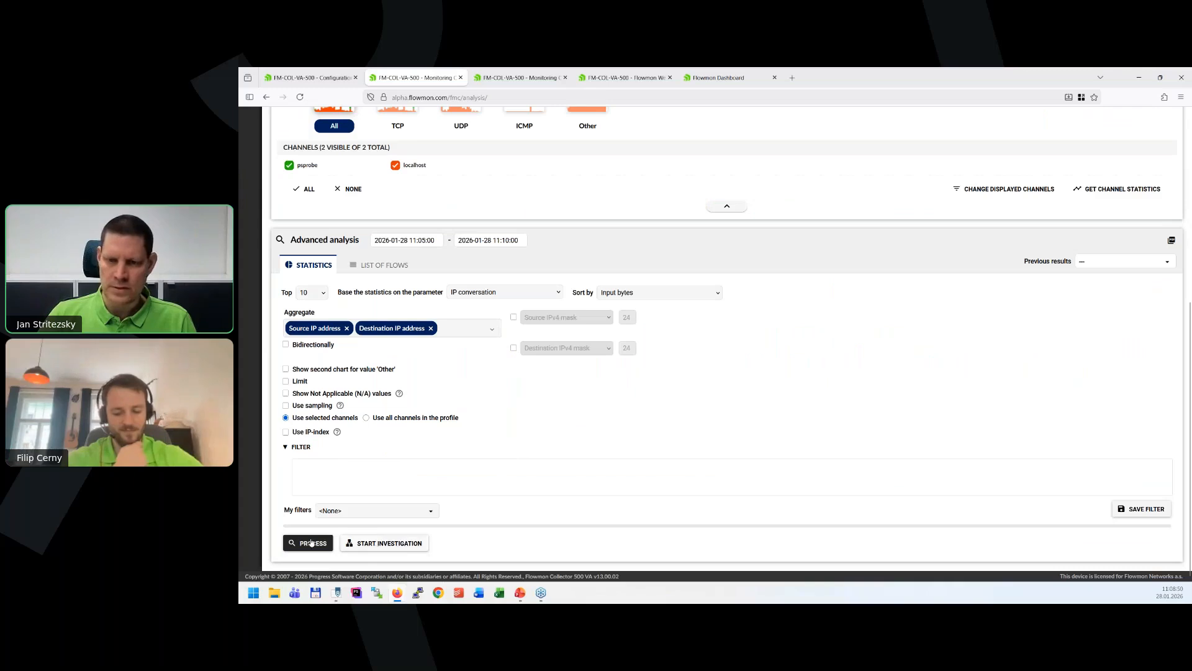
pyautogui.click(401, 544)
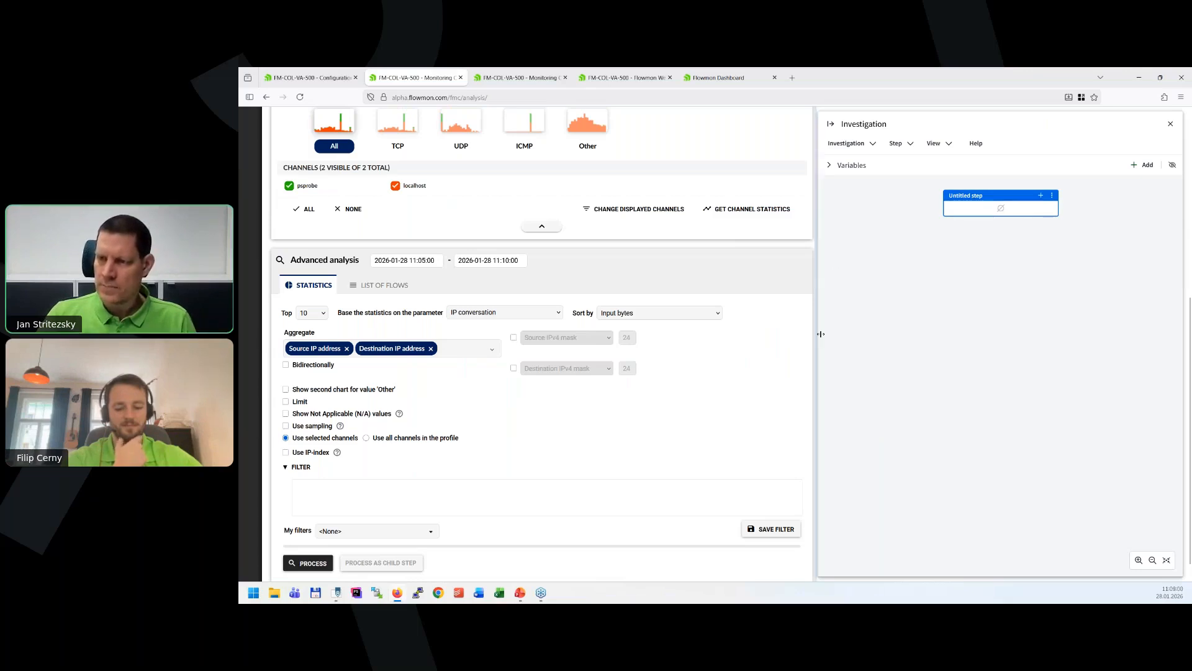
pyautogui.moveTo(817, 333); pyautogui.dragTo(882, 338)
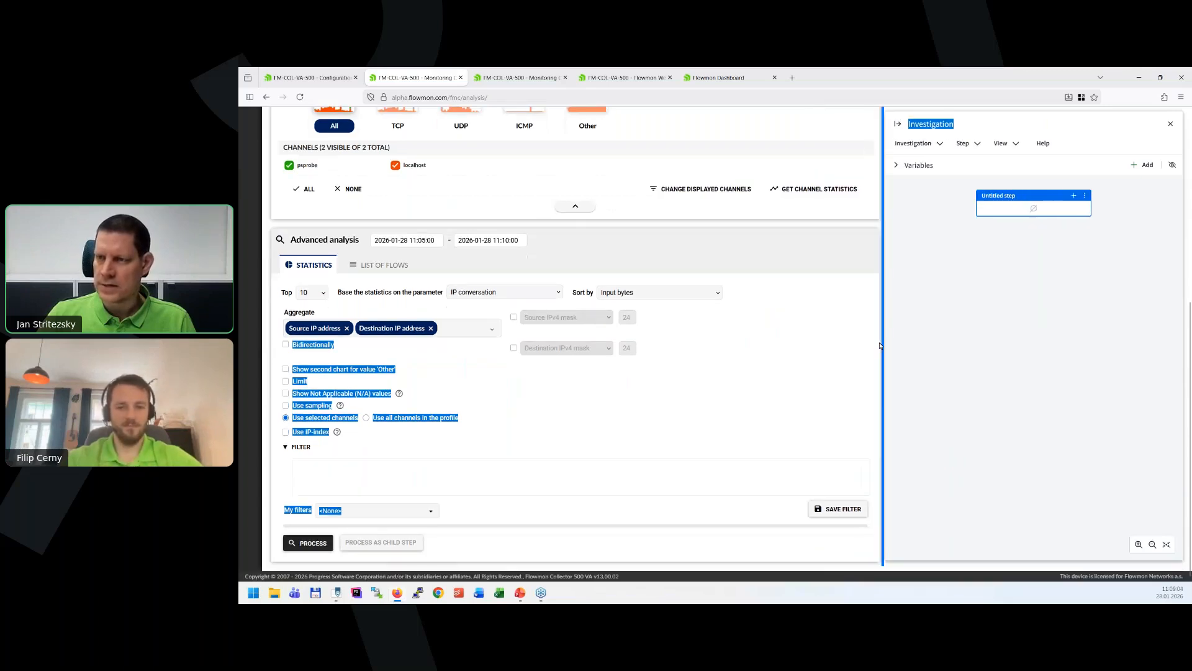
# Show TCP flows in the chart and select the flow spike at 08:00 on 2026-01-28.
pyautogui.scroll(4, 750, 306)
pyautogui.scroll(2, 749, 306)
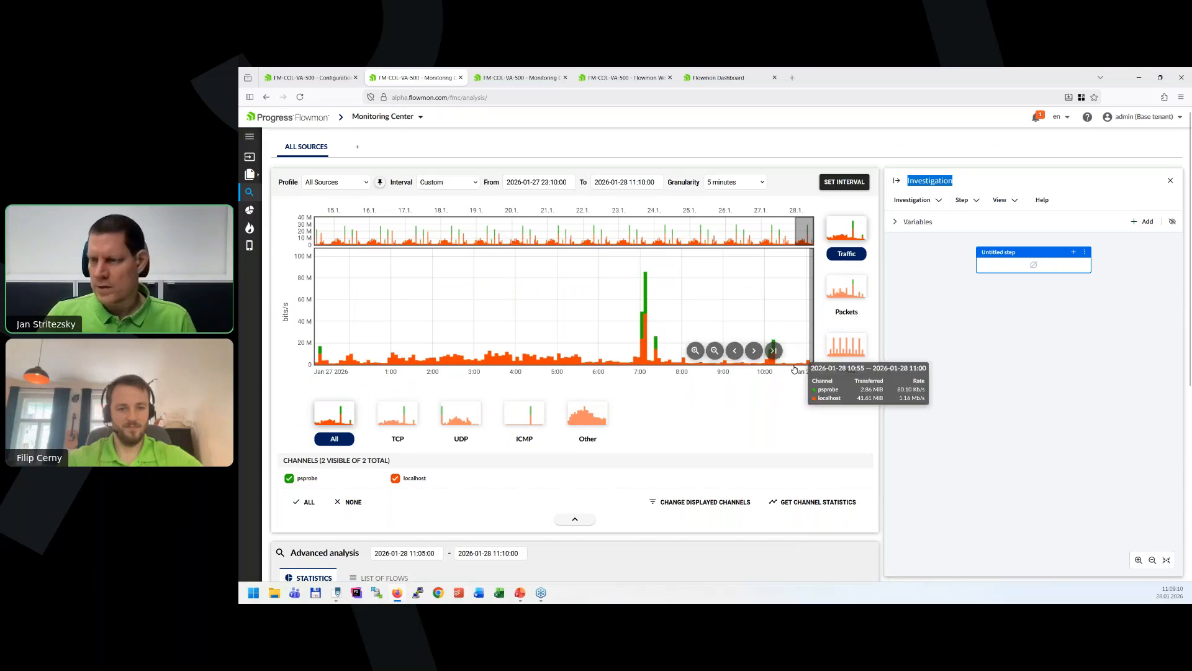
pyautogui.click(848, 349)
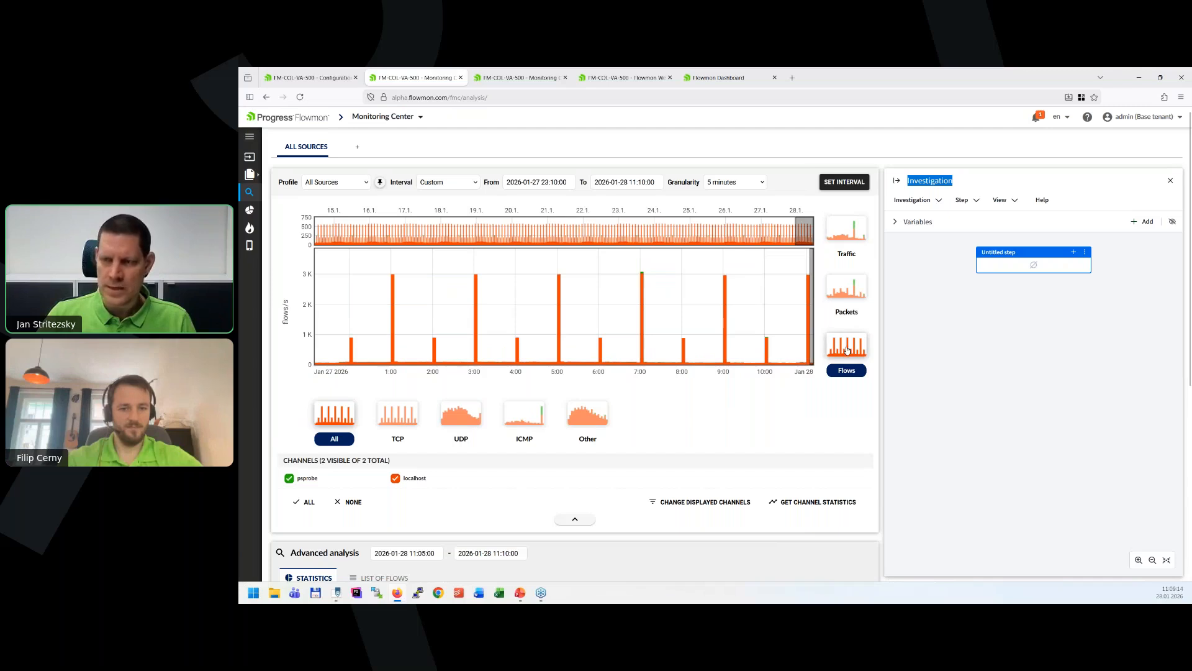
pyautogui.click(683, 327)
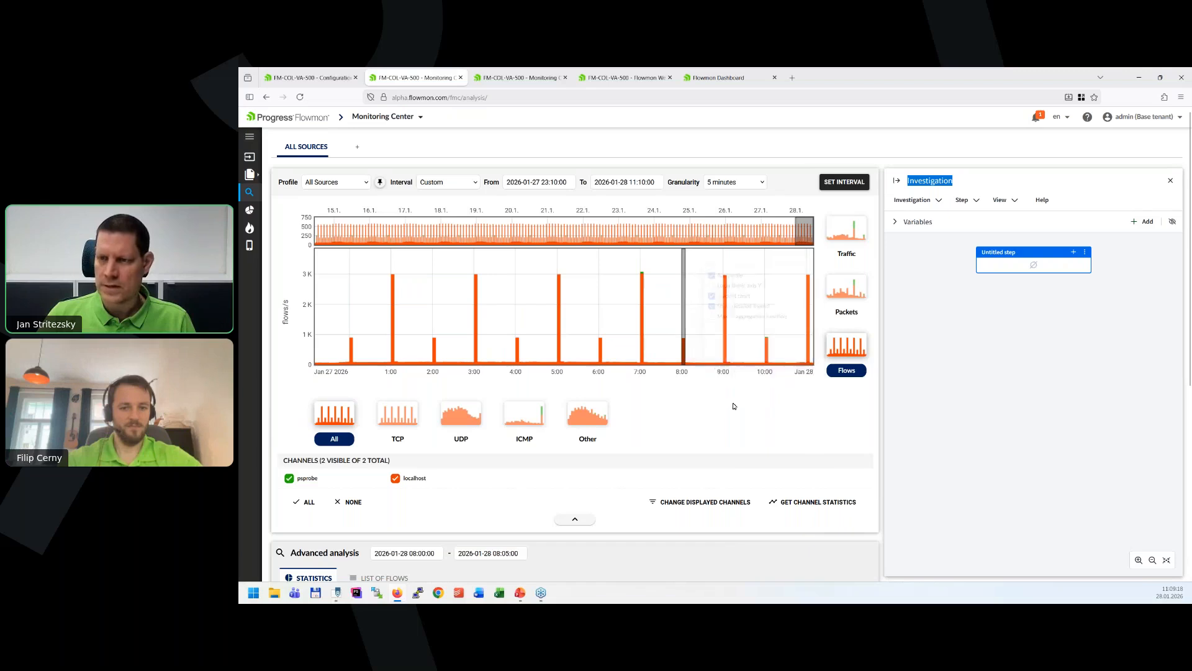
pyautogui.click(404, 421)
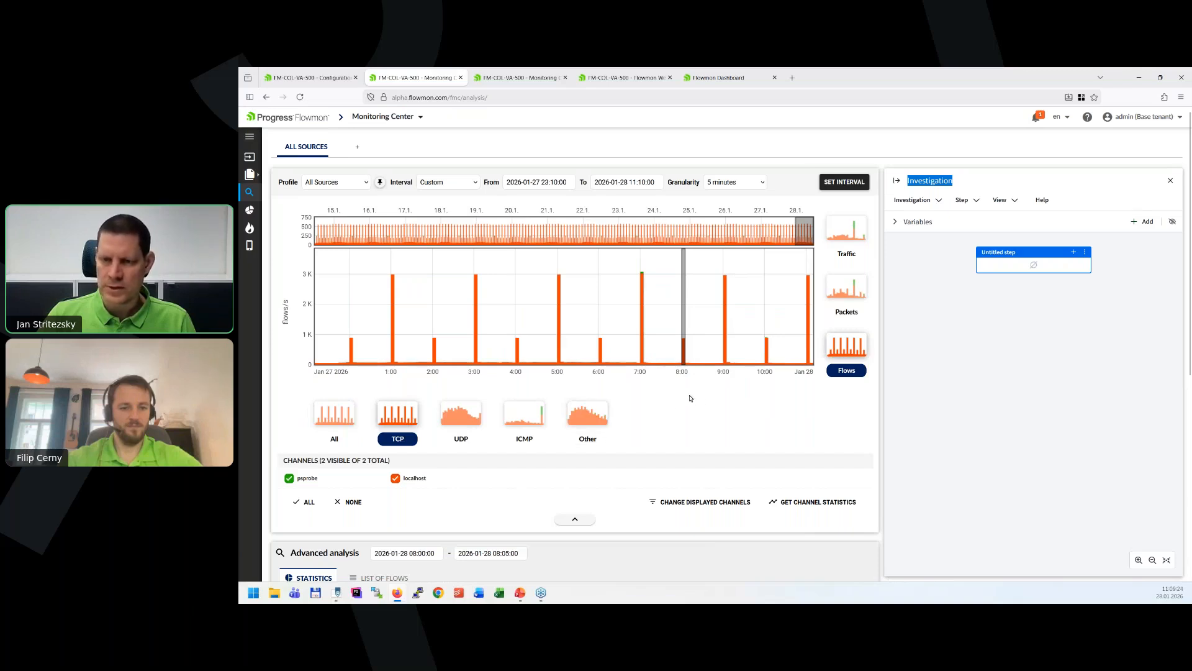
# Process the top 10 statistics based on destination port, sorted by flows, for the selected five-minute interval.
pyautogui.scroll(-3, 690, 398)
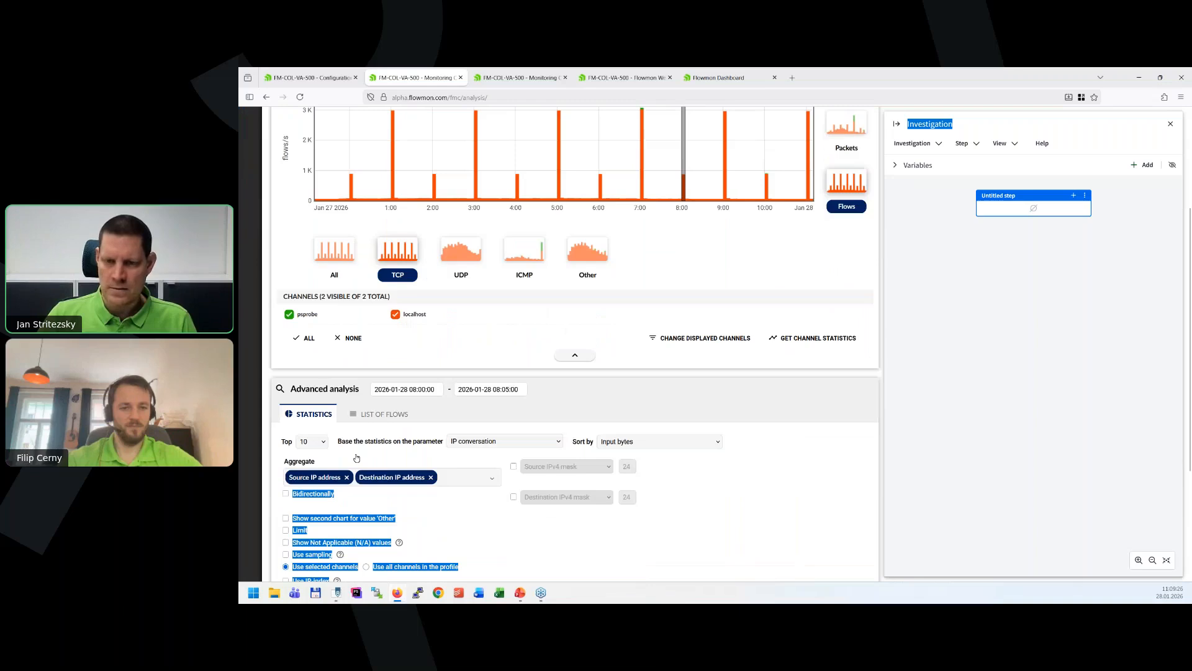
pyautogui.click(503, 441)
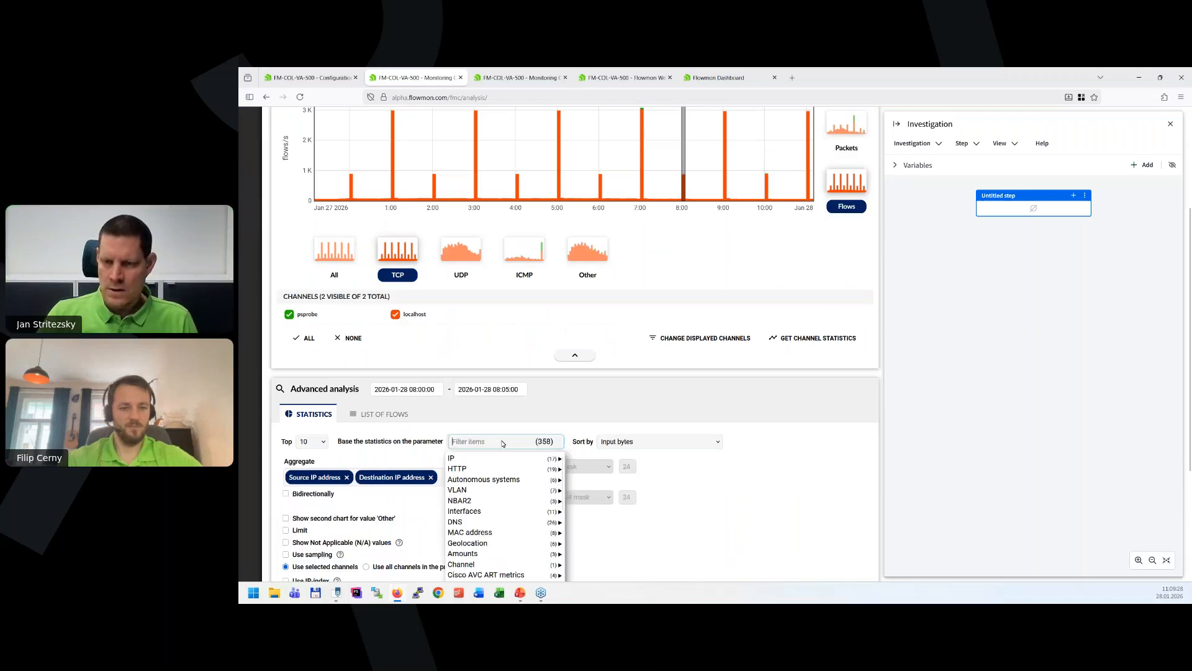
pyautogui.moveTo(504, 458)
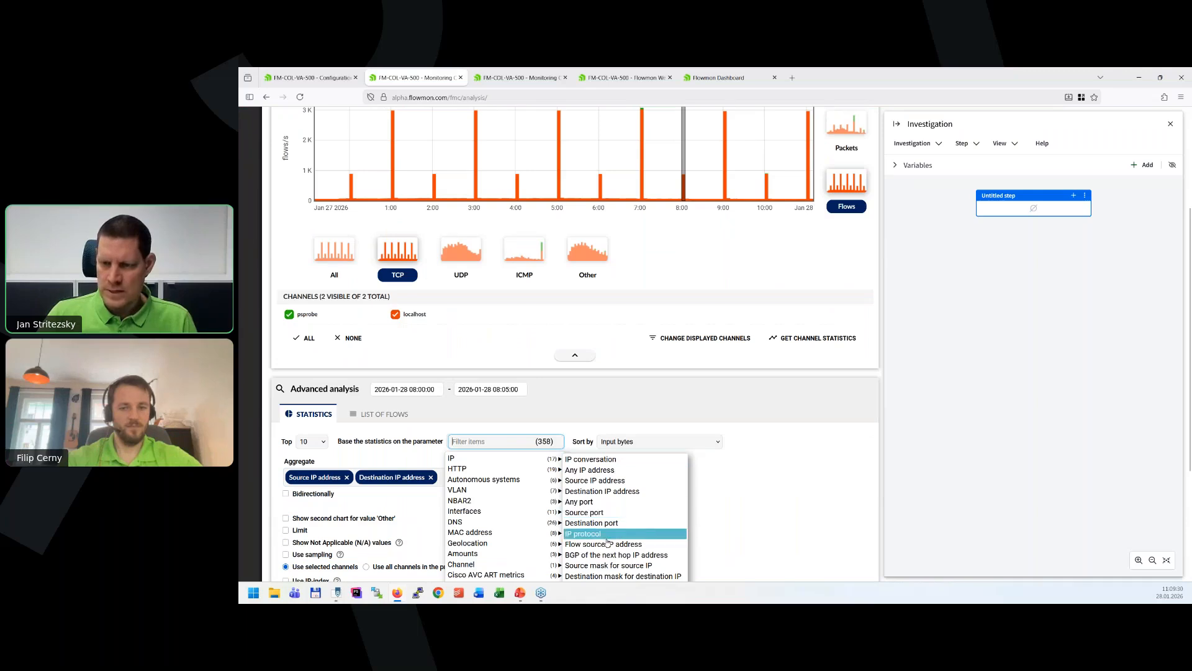
pyautogui.scroll(-2, 605, 540)
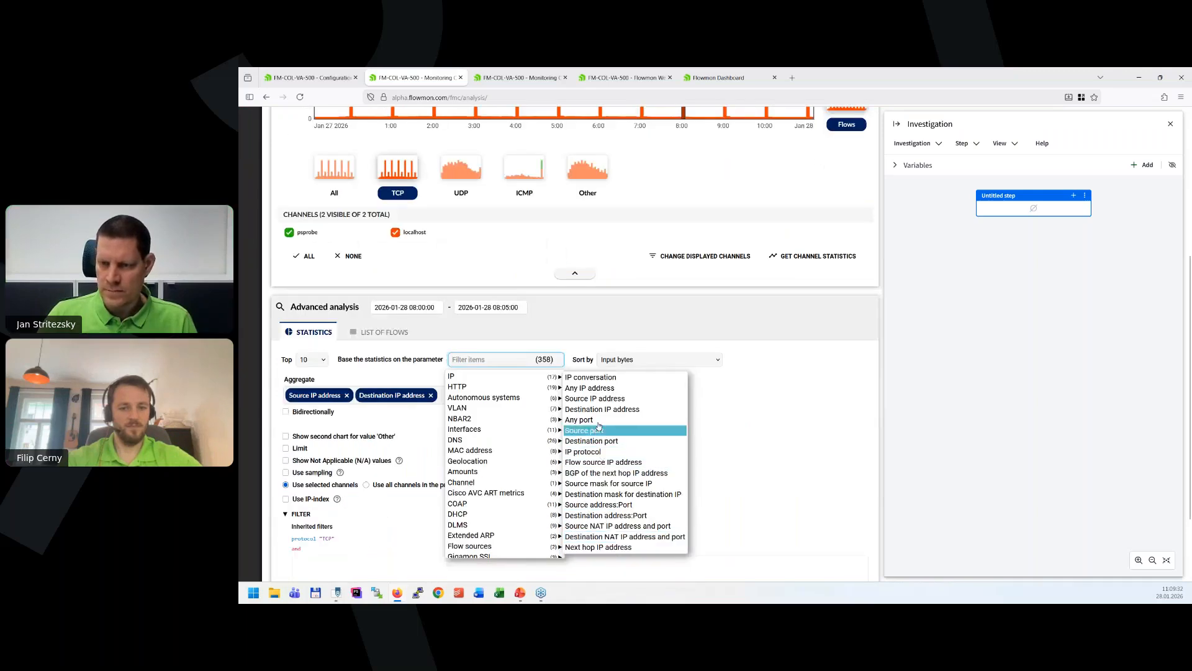
pyautogui.click(606, 442)
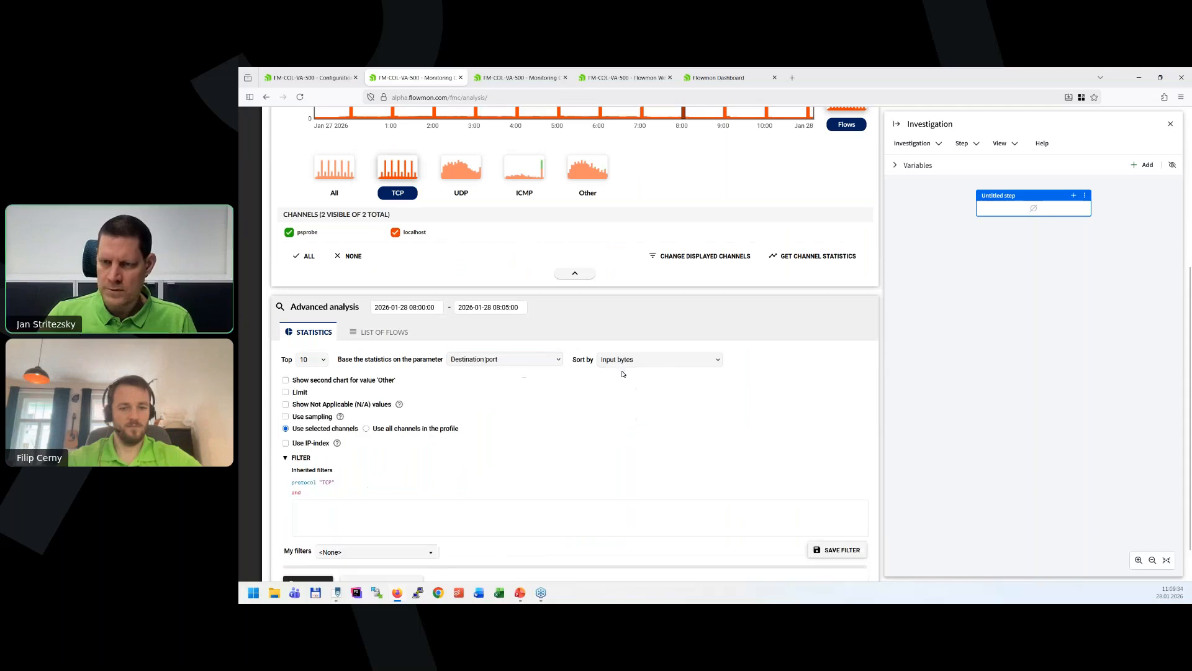
pyautogui.click(623, 361)
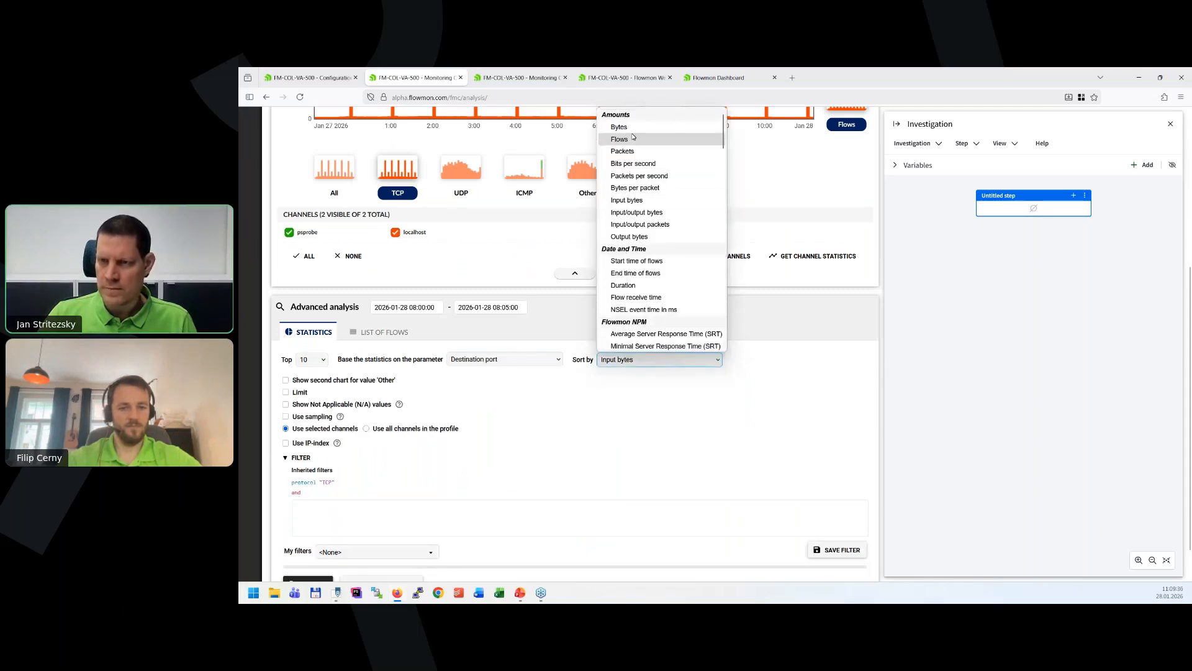
pyautogui.click(633, 138)
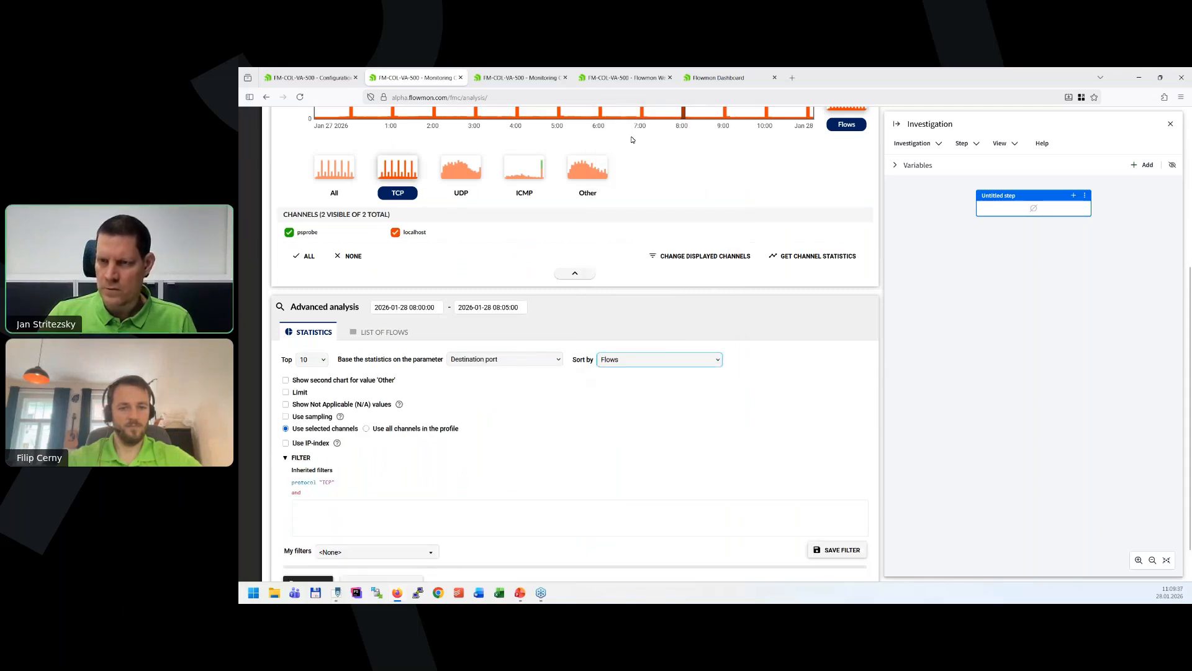
pyautogui.click(313, 578)
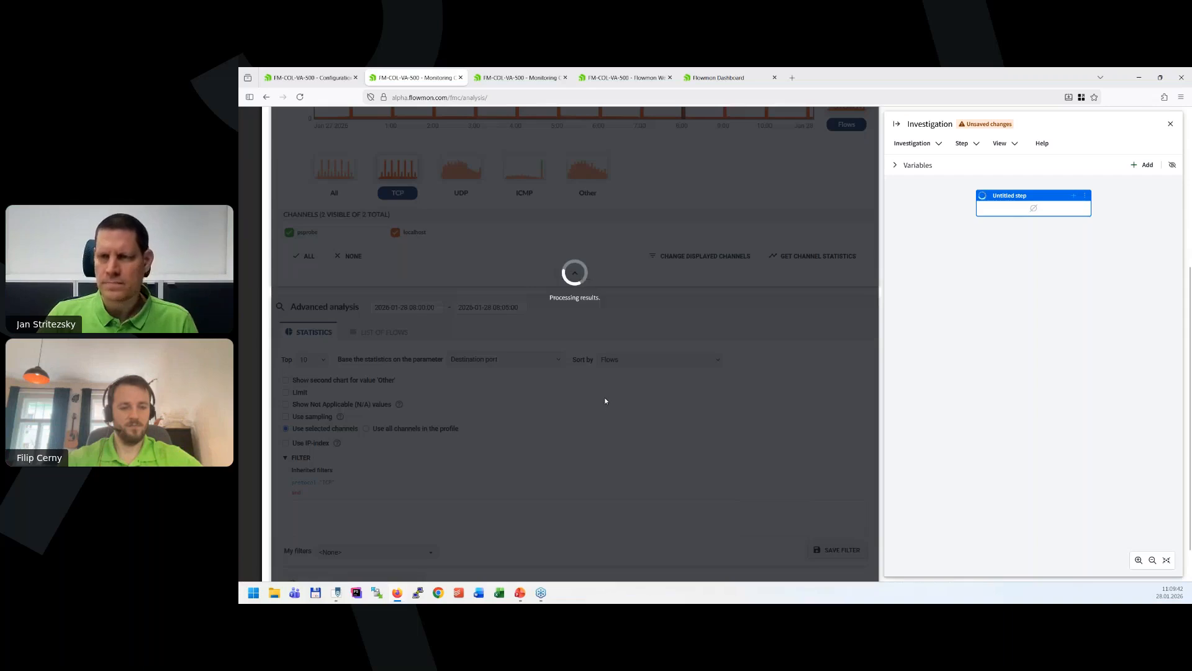
pyautogui.scroll(-7, 604, 397)
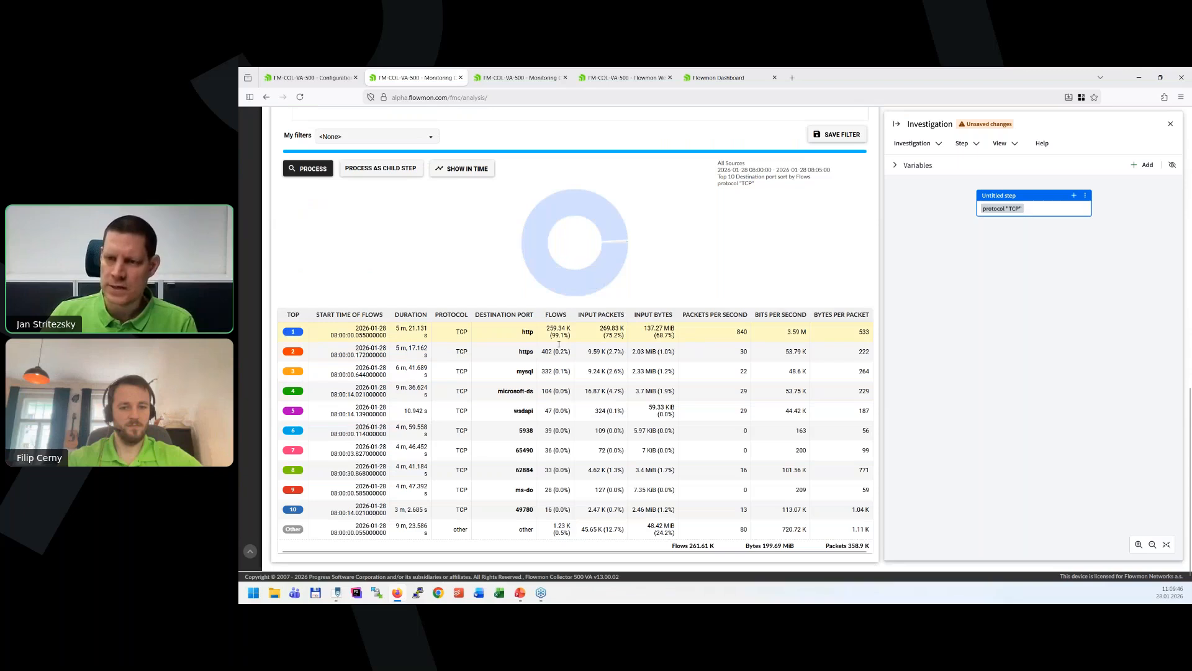
# Drill down from the http destination port result into the top 10 statistics by destination IP address.
pyautogui.moveTo(553, 328); pyautogui.dragTo(560, 335)
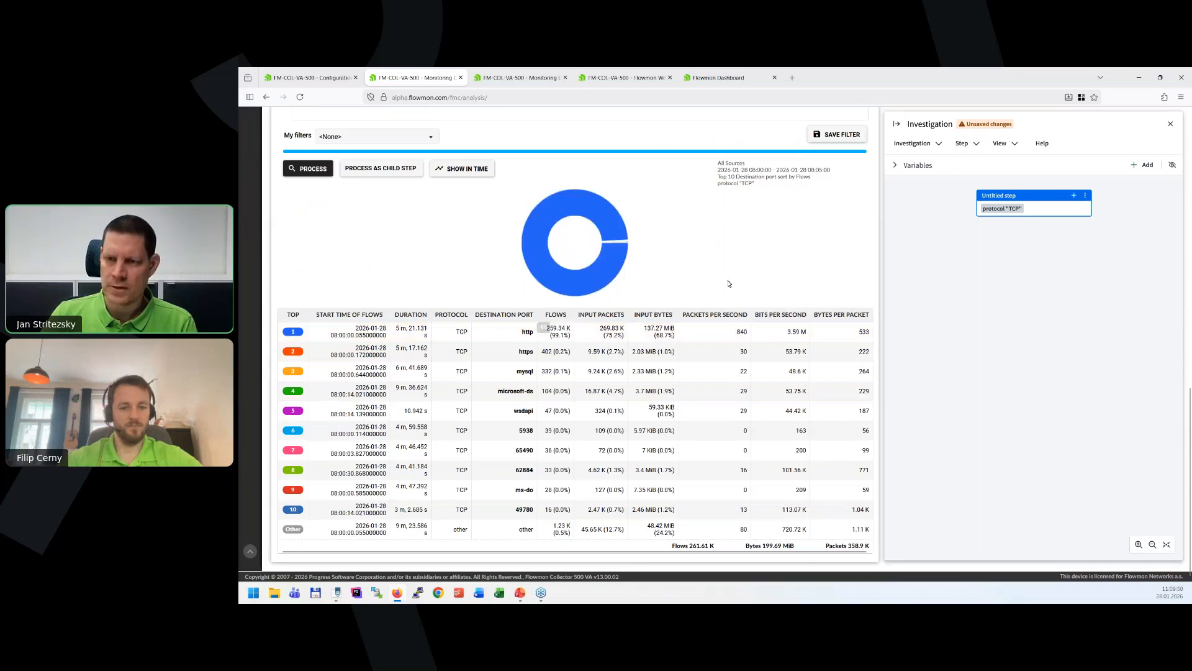
pyautogui.scroll(1, 708, 293)
pyautogui.scroll(1, 709, 293)
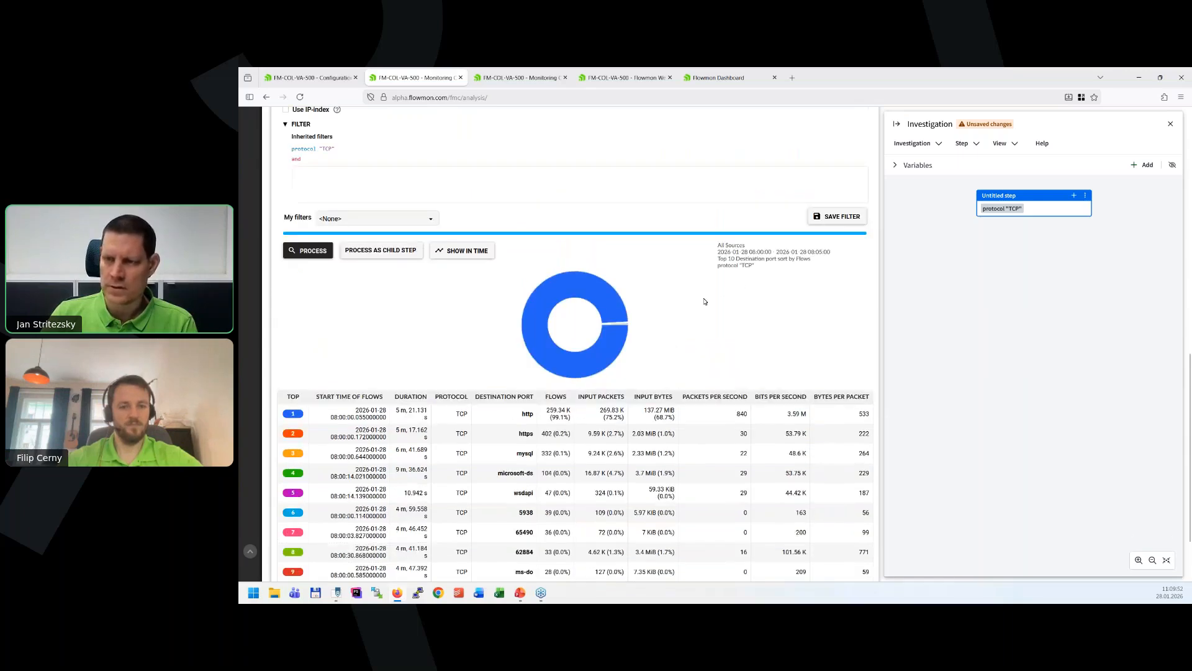
pyautogui.scroll(-1, 704, 301)
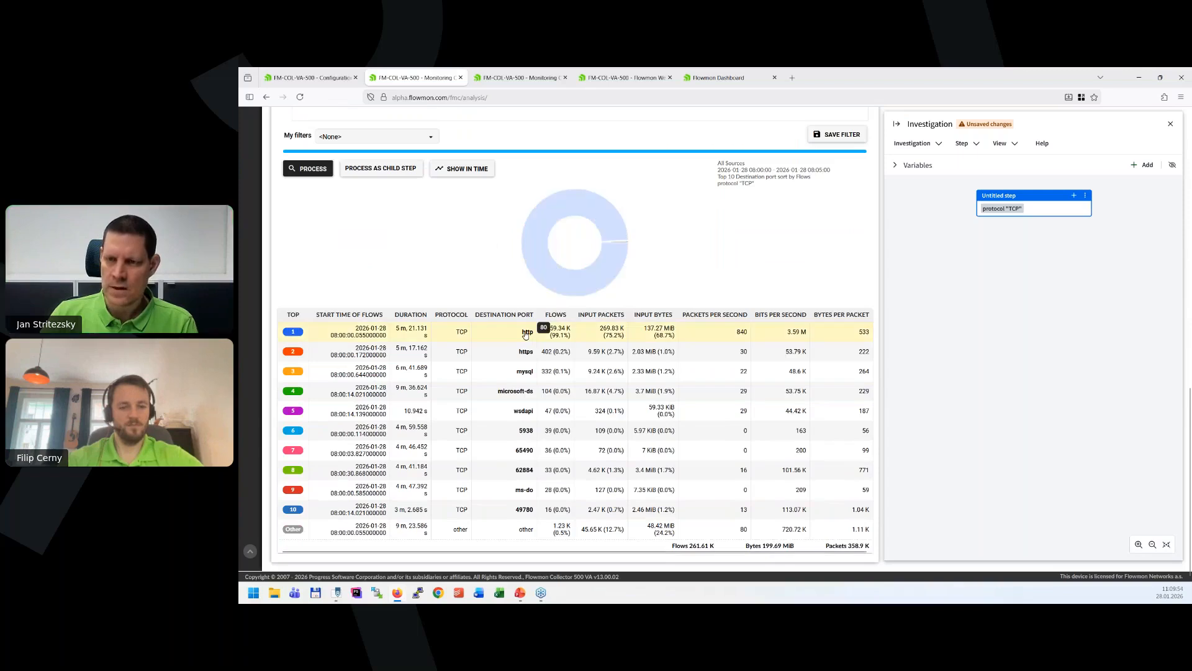
pyautogui.click(526, 332)
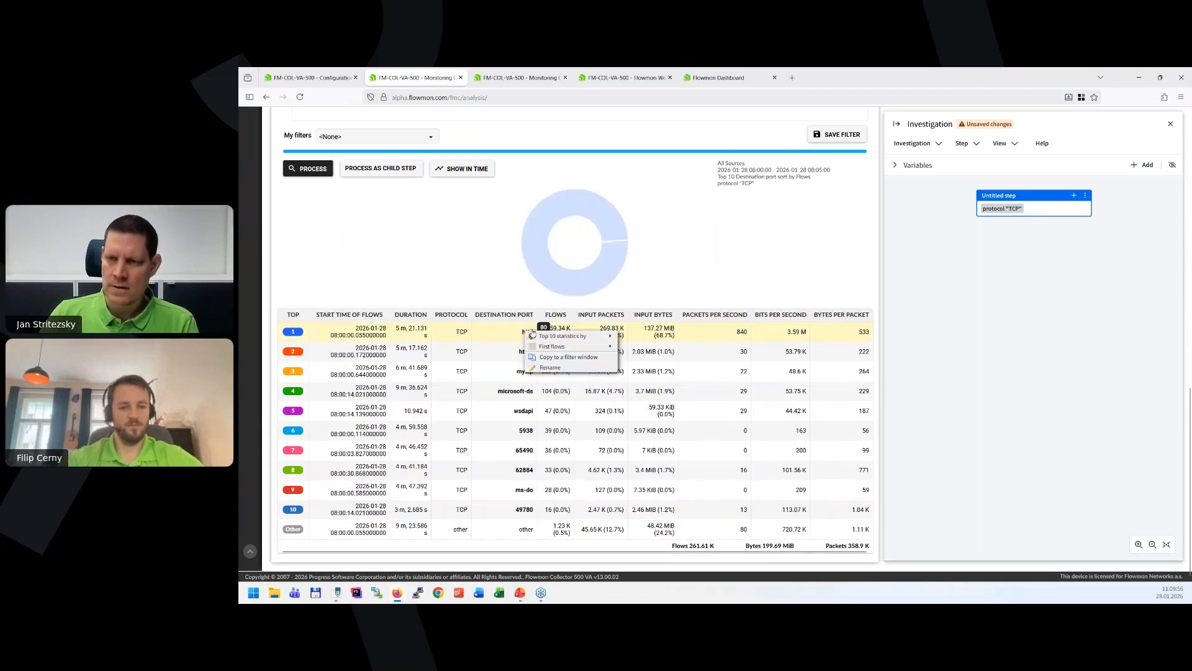
pyautogui.moveTo(562, 336)
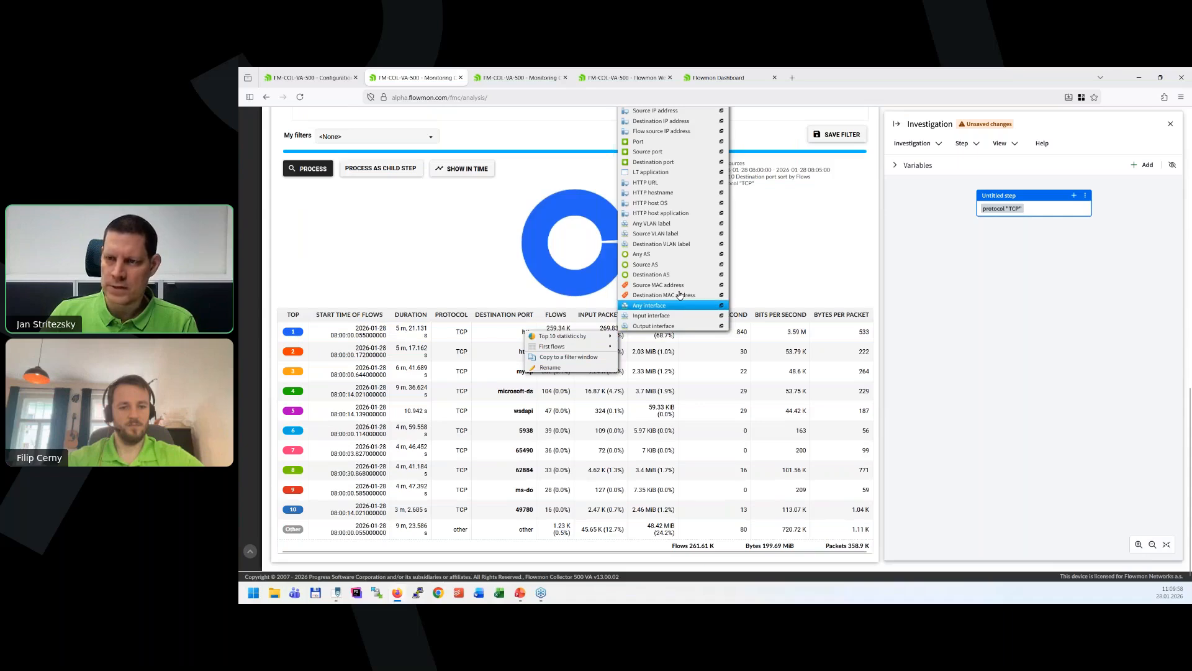
pyautogui.scroll(1, 689, 267)
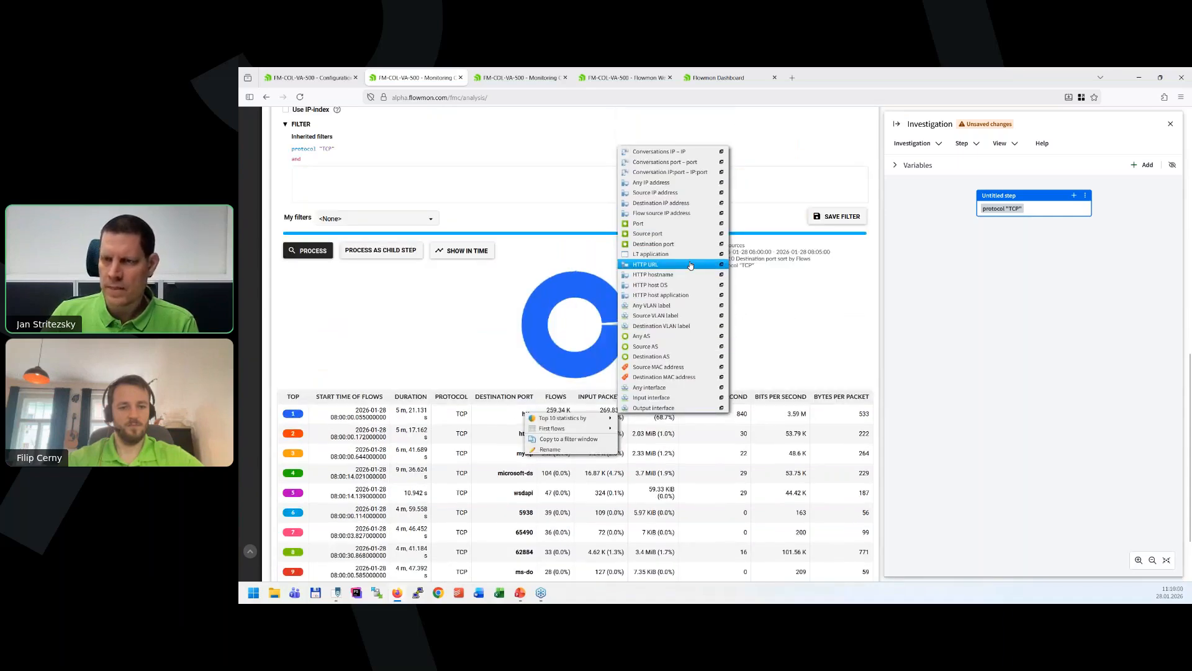
pyautogui.click(664, 204)
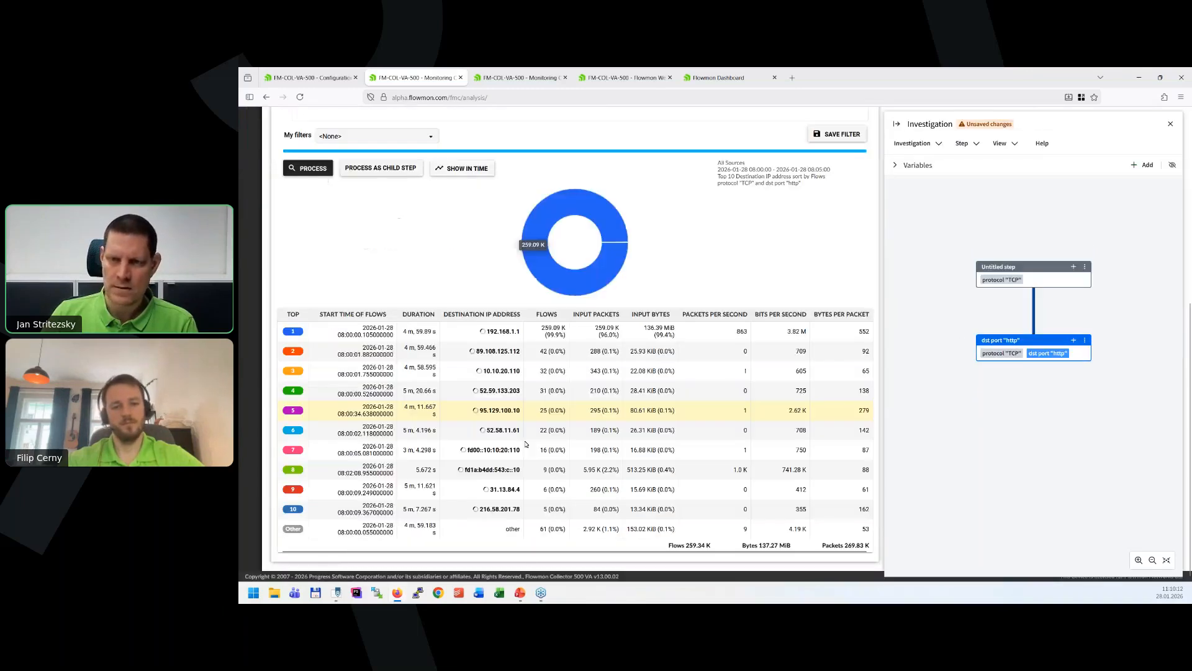
# Rename the dst port "http" investigation step as attacked IP.
pyautogui.scroll(3, 473, 308)
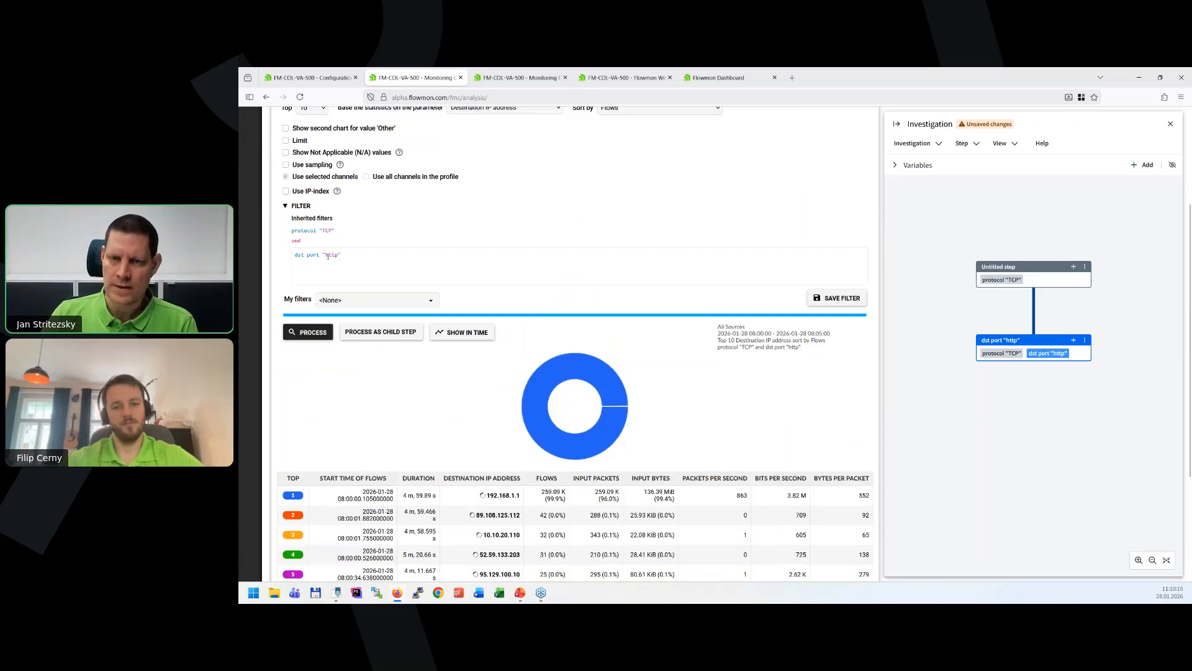
pyautogui.scroll(-3, 665, 425)
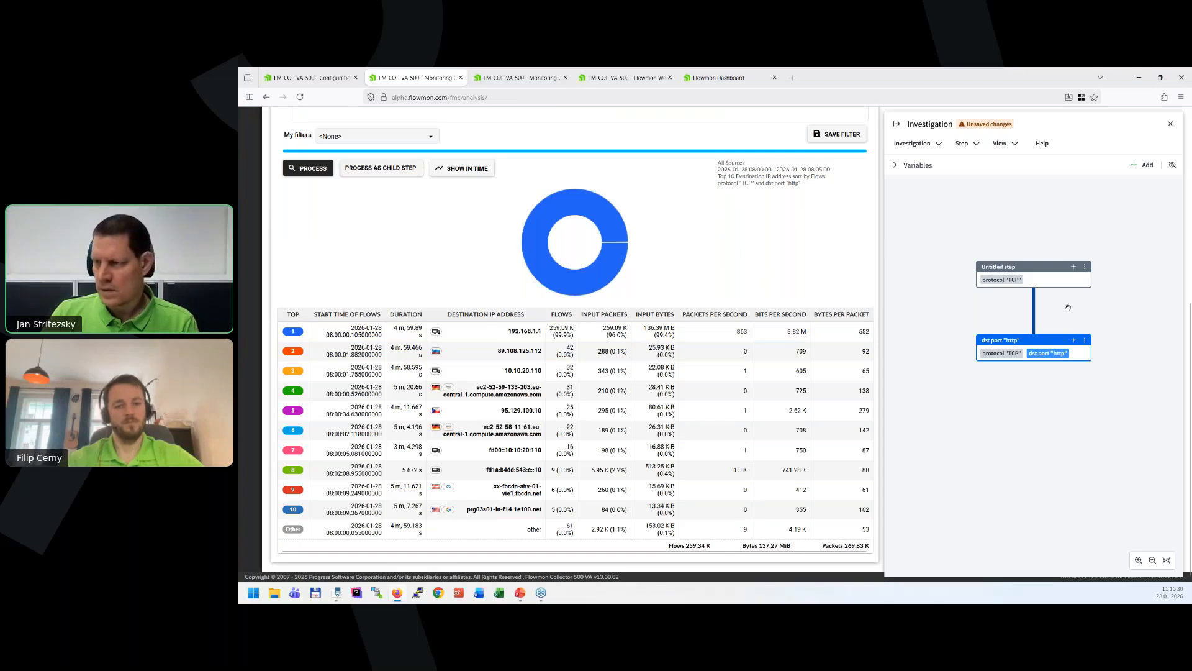
pyautogui.click(1086, 341)
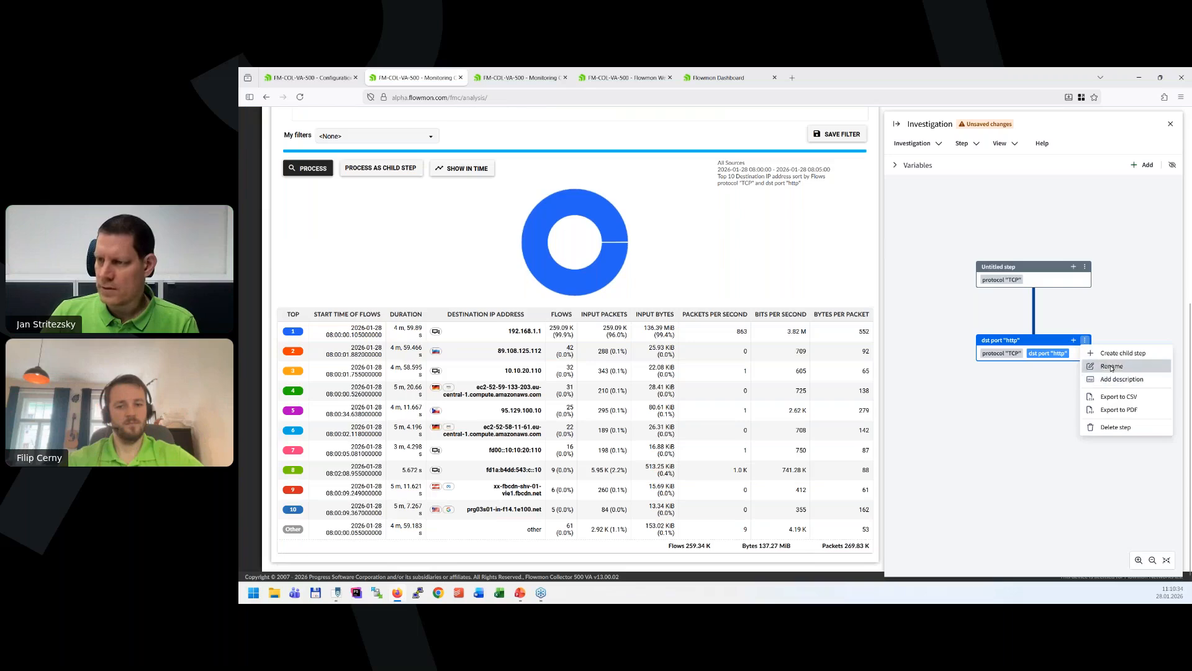
pyautogui.click(1112, 366)
pyautogui.moveTo(672, 359); pyautogui.dragTo(612, 359)
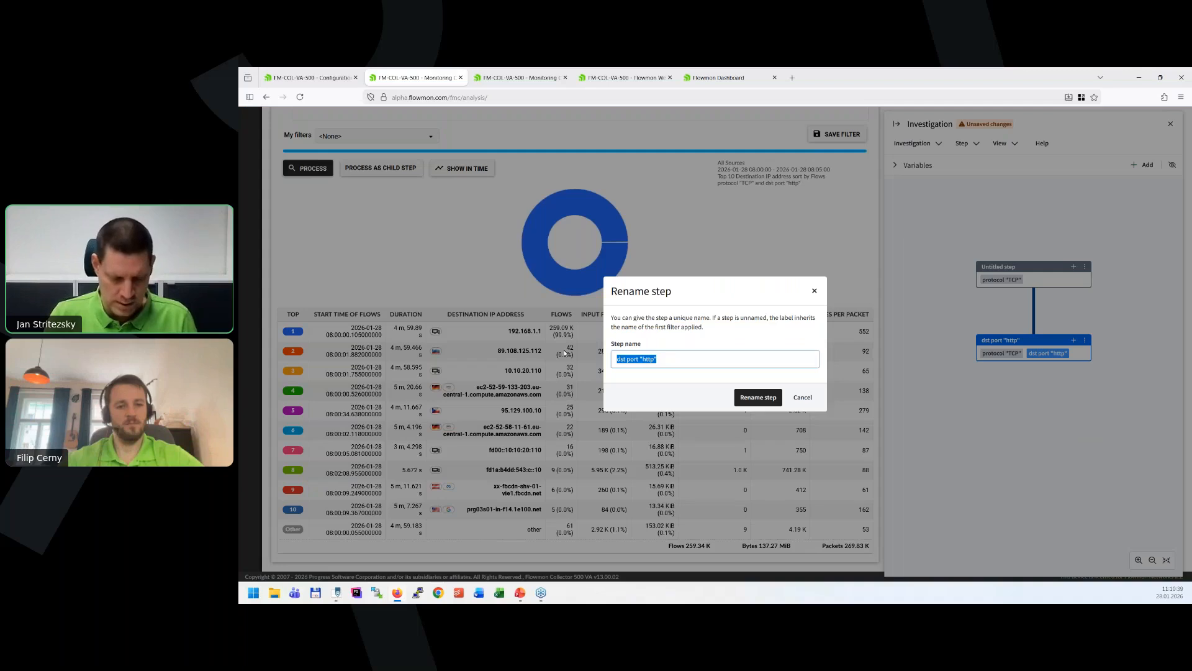
pyautogui.write('attacked IP')
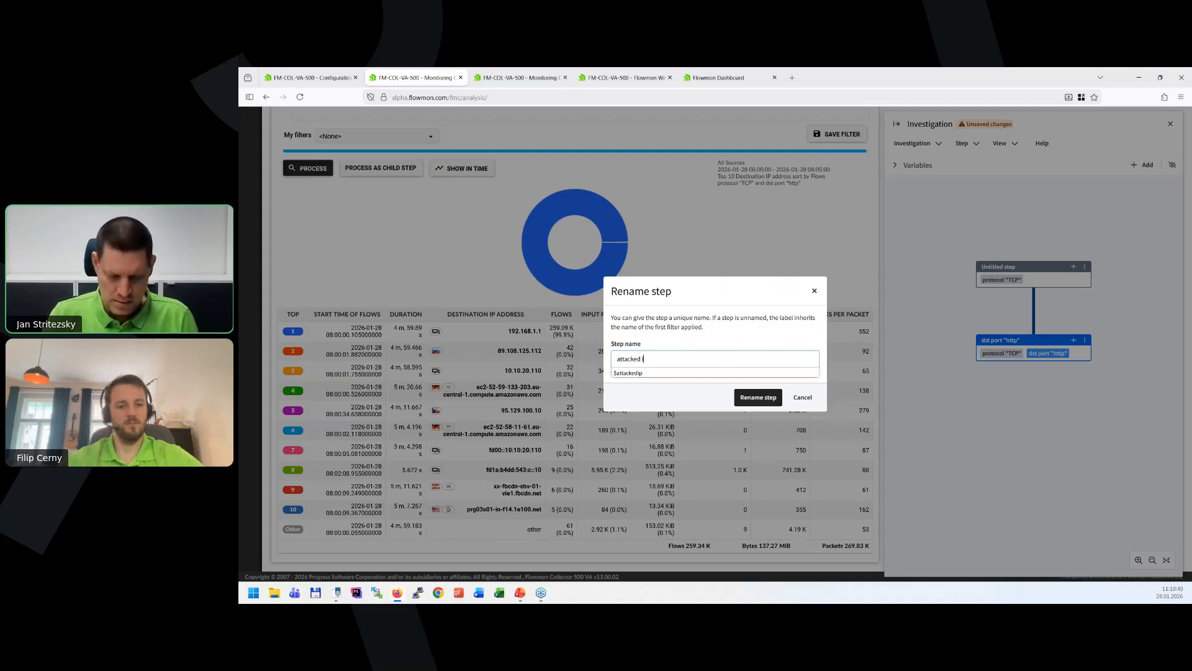
pyautogui.click(741, 397)
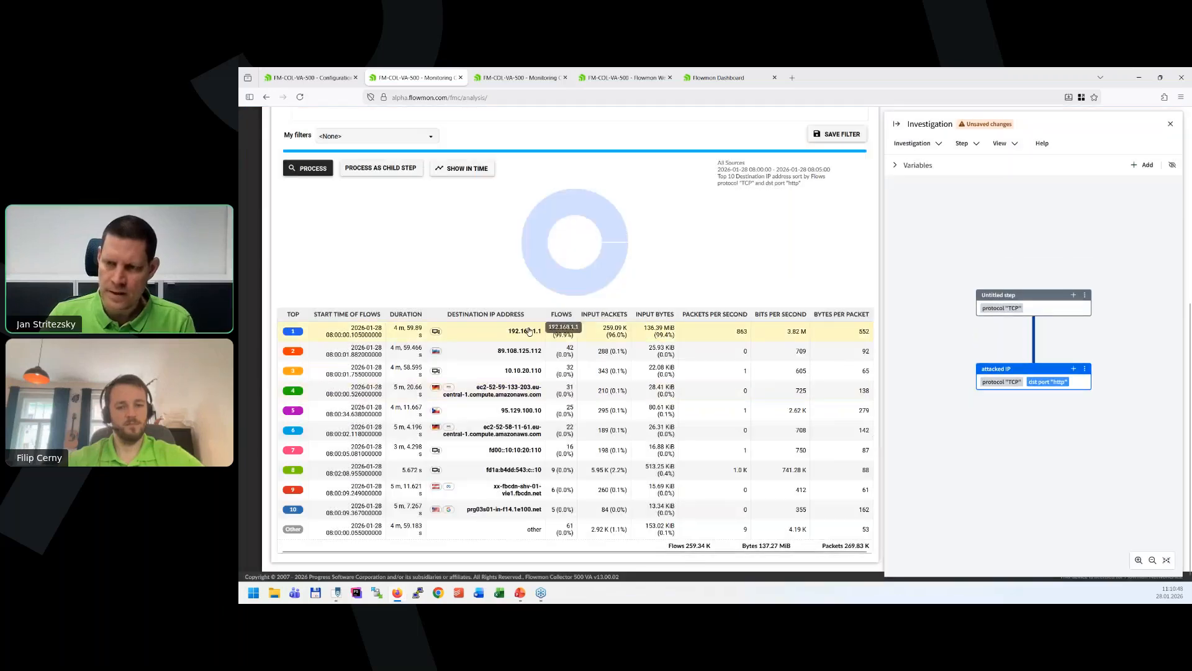
# List the first 20 flows for destination IP 192.168.1.1 and review the flow list.
pyautogui.click(523, 334)
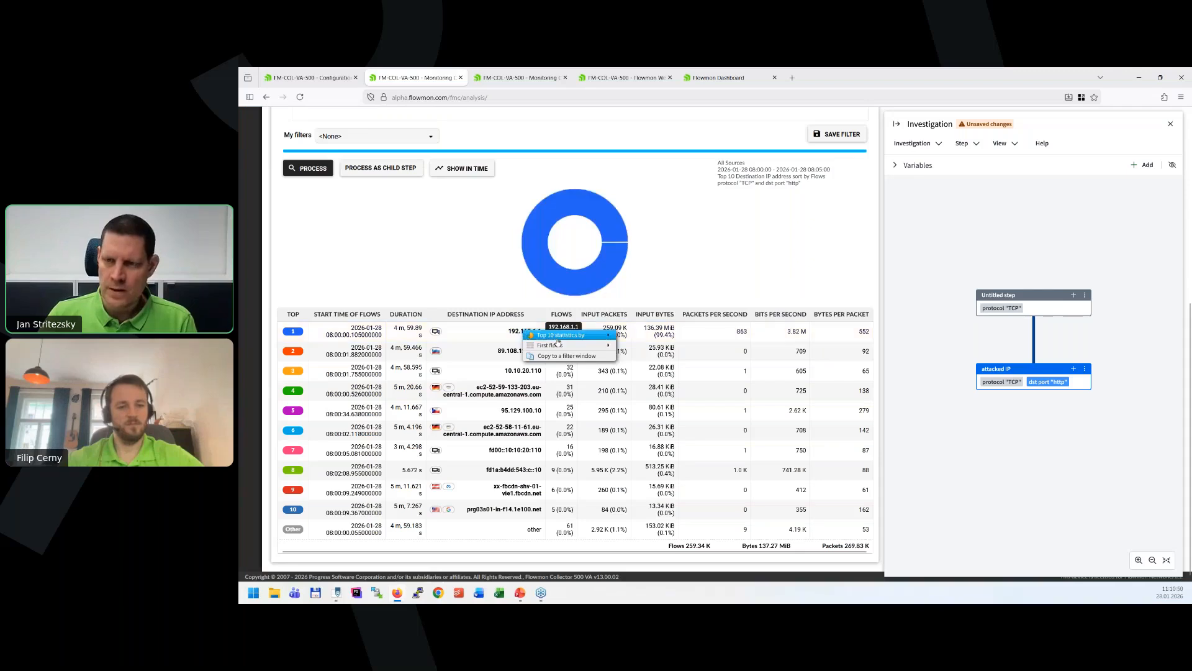
pyautogui.moveTo(581, 346)
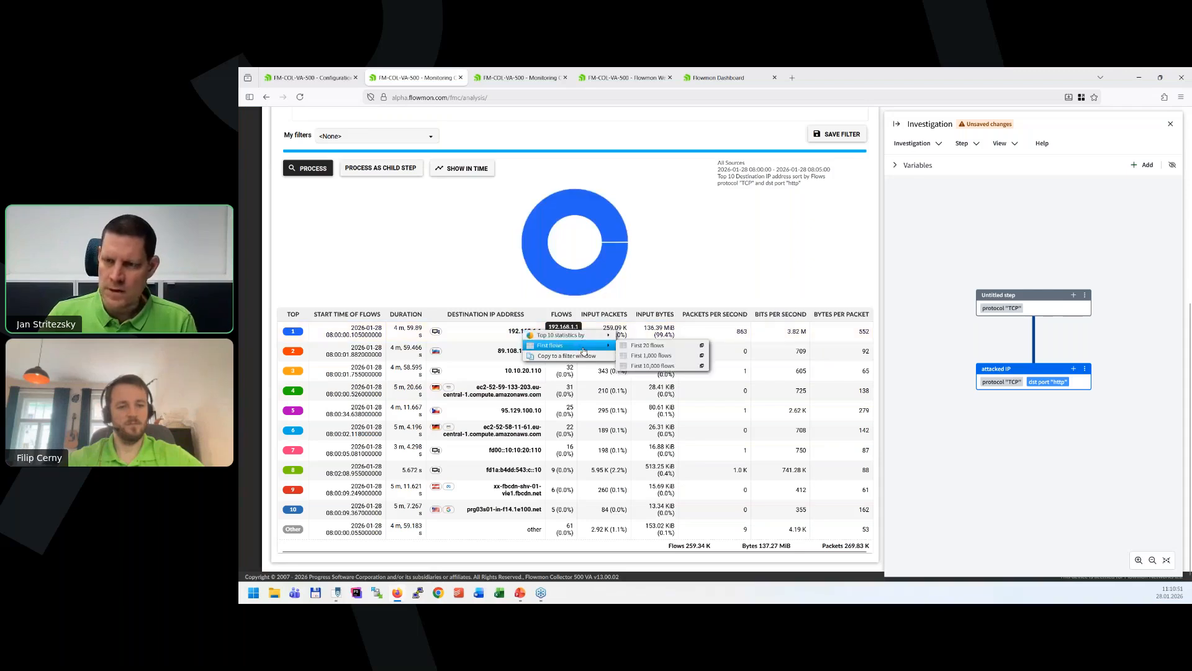
pyautogui.click(645, 348)
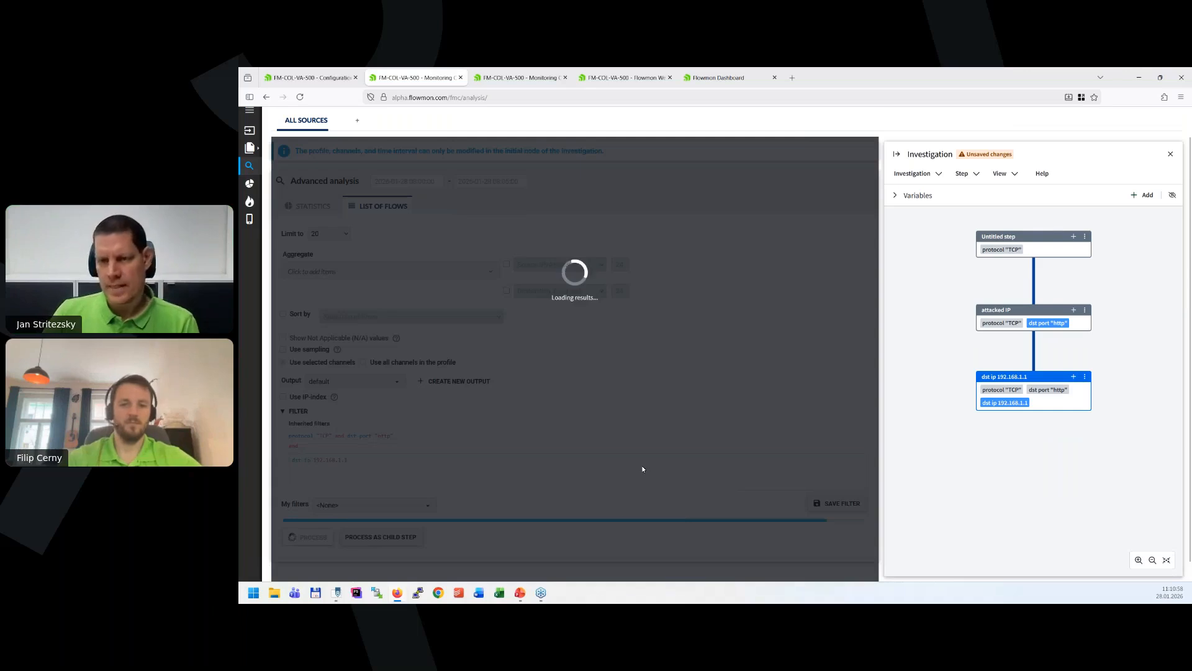
pyautogui.scroll(-6, 643, 469)
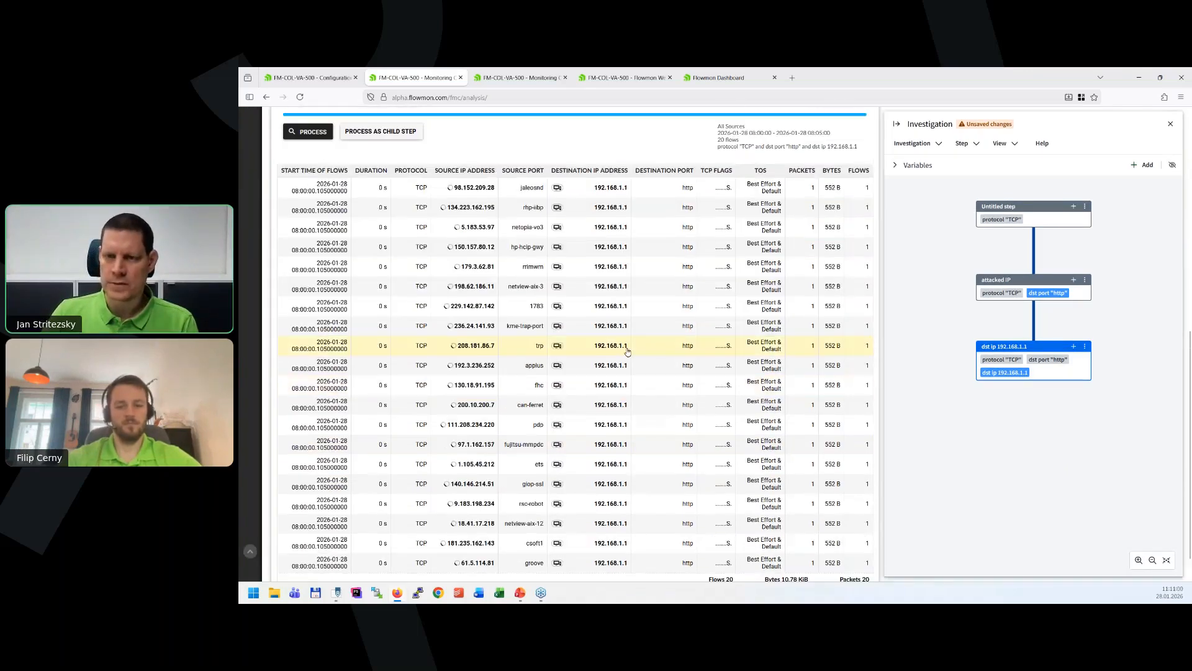
pyautogui.scroll(1, 628, 352)
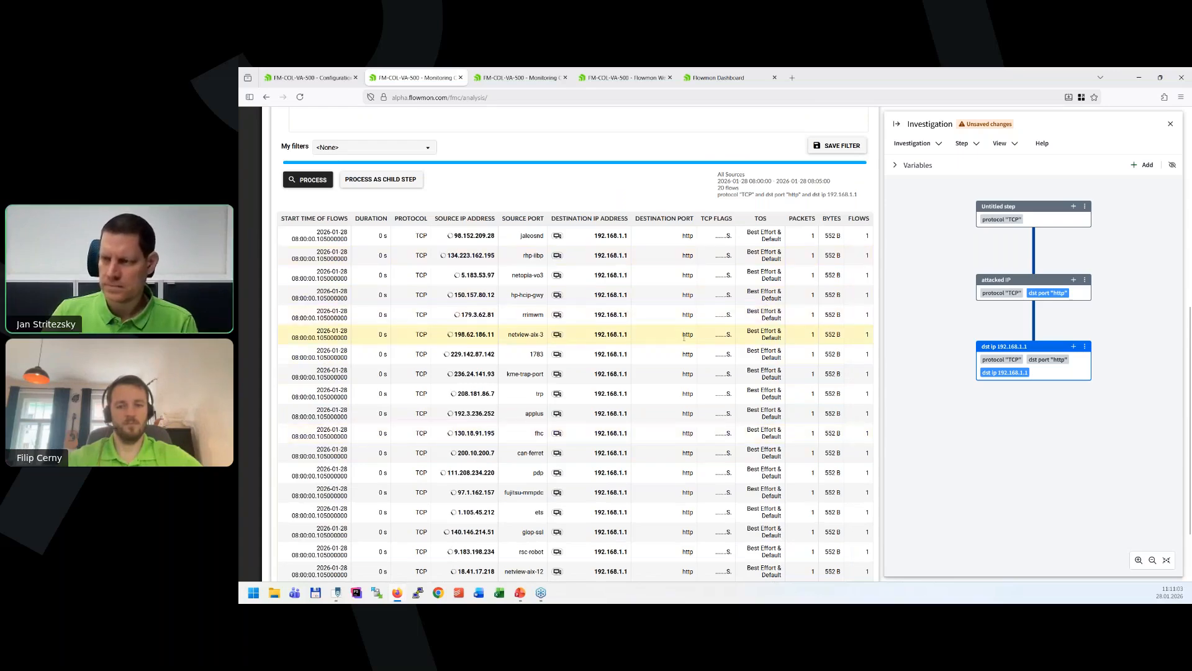
pyautogui.scroll(1, 683, 336)
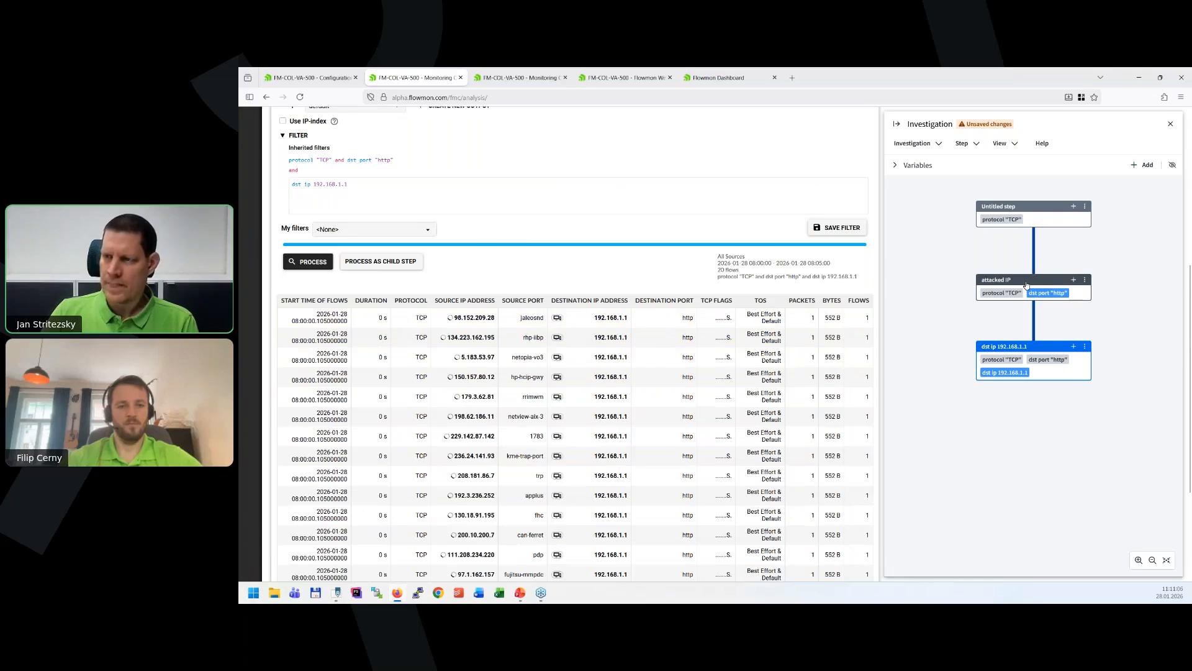
# Add a reference variable $ip that takes the Destination IP address from row 1 of the attacked IP step.
pyautogui.click(1027, 285)
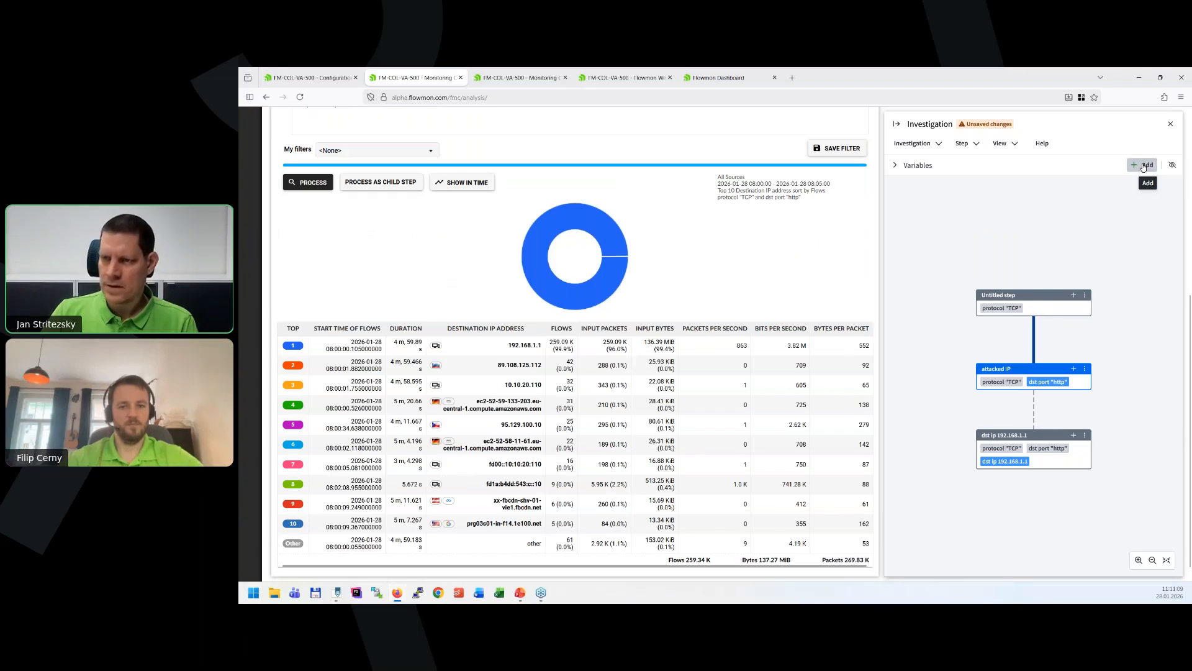
pyautogui.click(1143, 166)
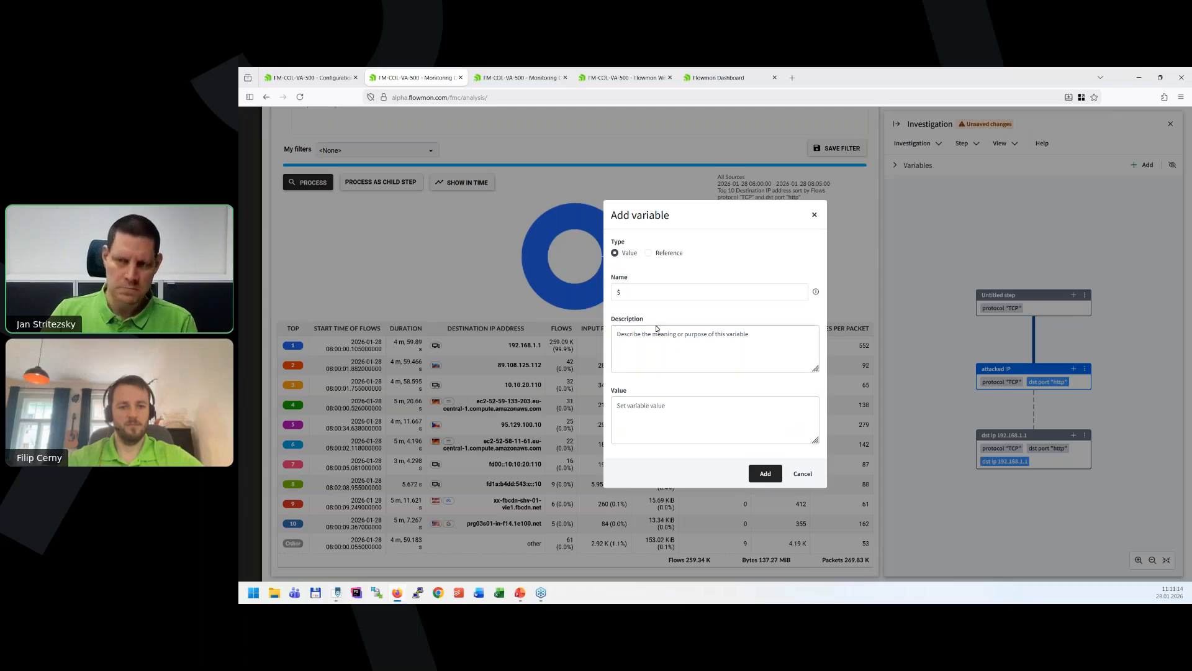
pyautogui.click(667, 254)
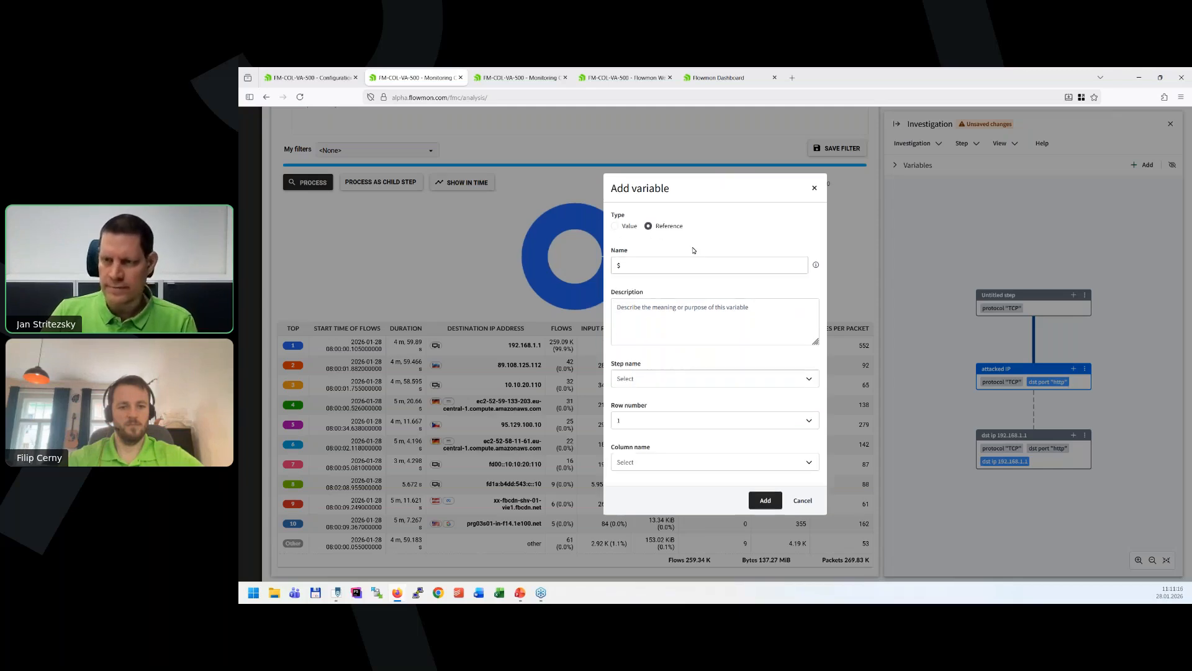
pyautogui.click(801, 377)
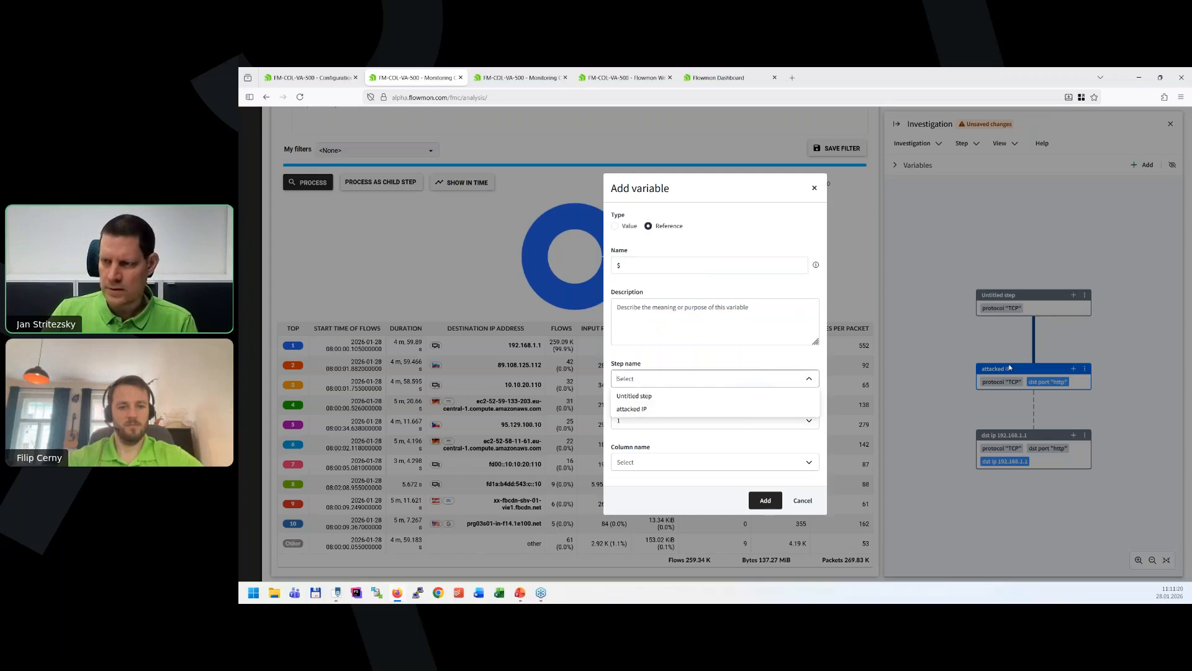
pyautogui.click(650, 410)
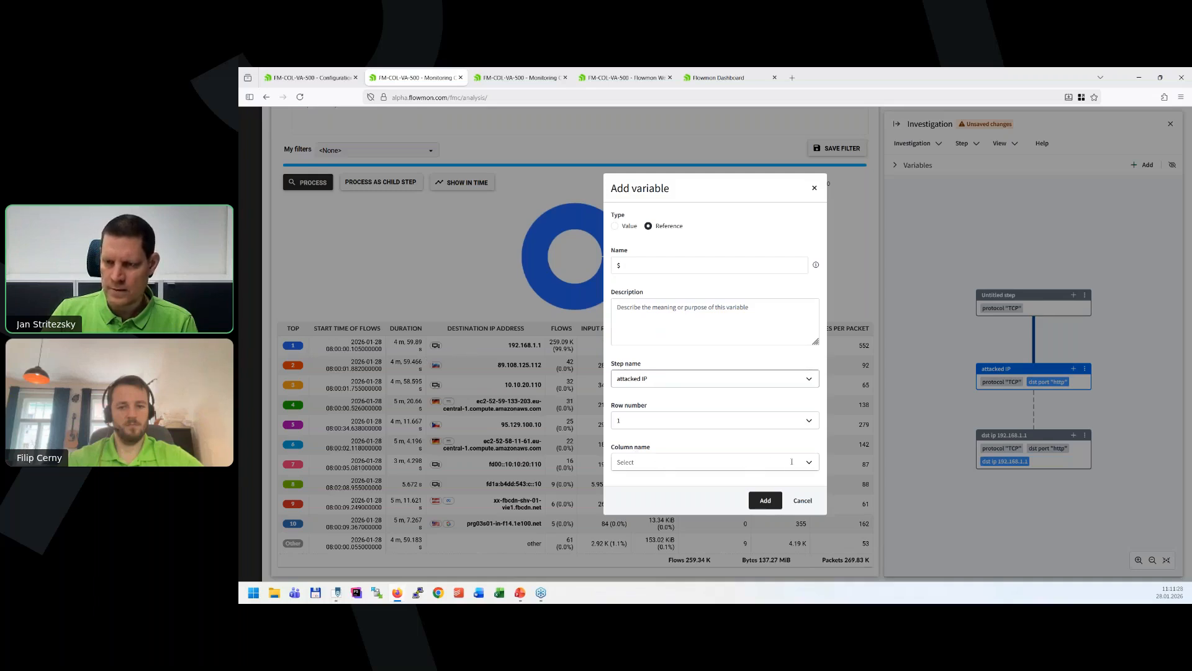
pyautogui.click(757, 462)
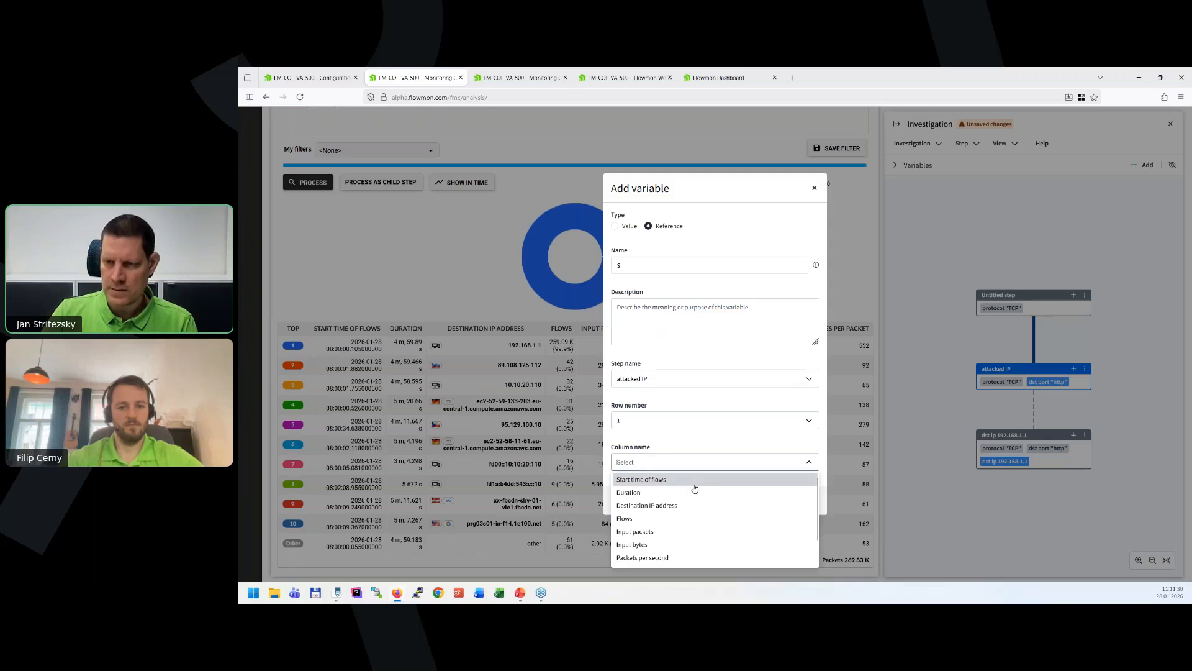
pyautogui.click(666, 504)
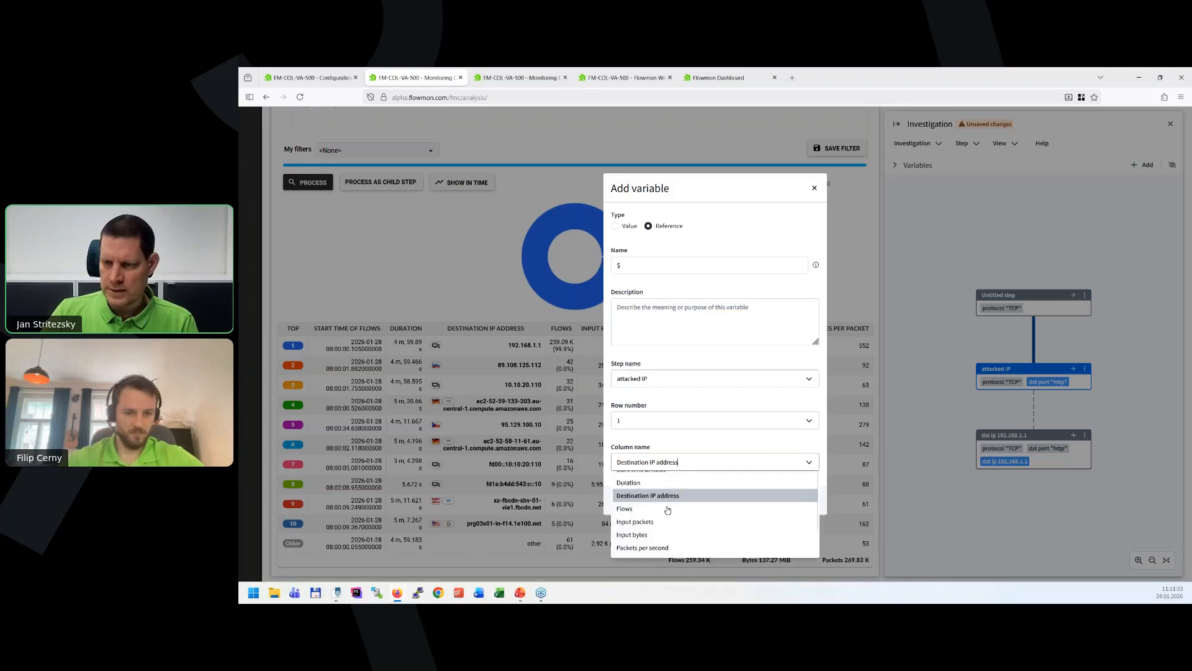
pyautogui.click(637, 261)
pyautogui.write('ip')
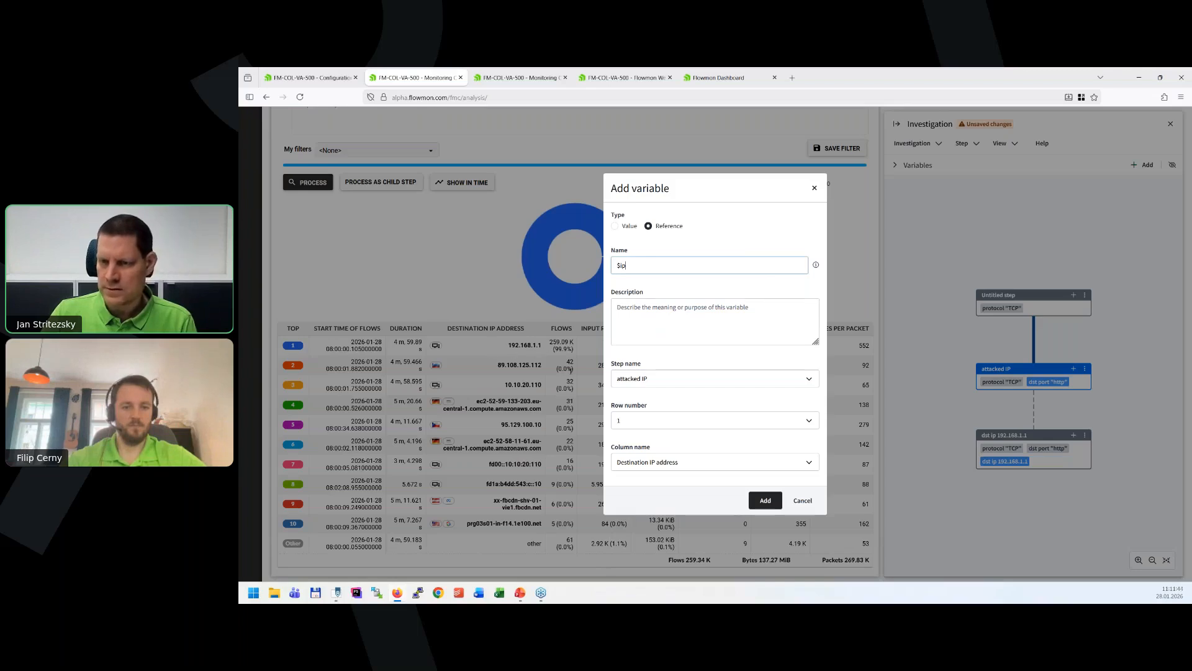
pyautogui.click(761, 500)
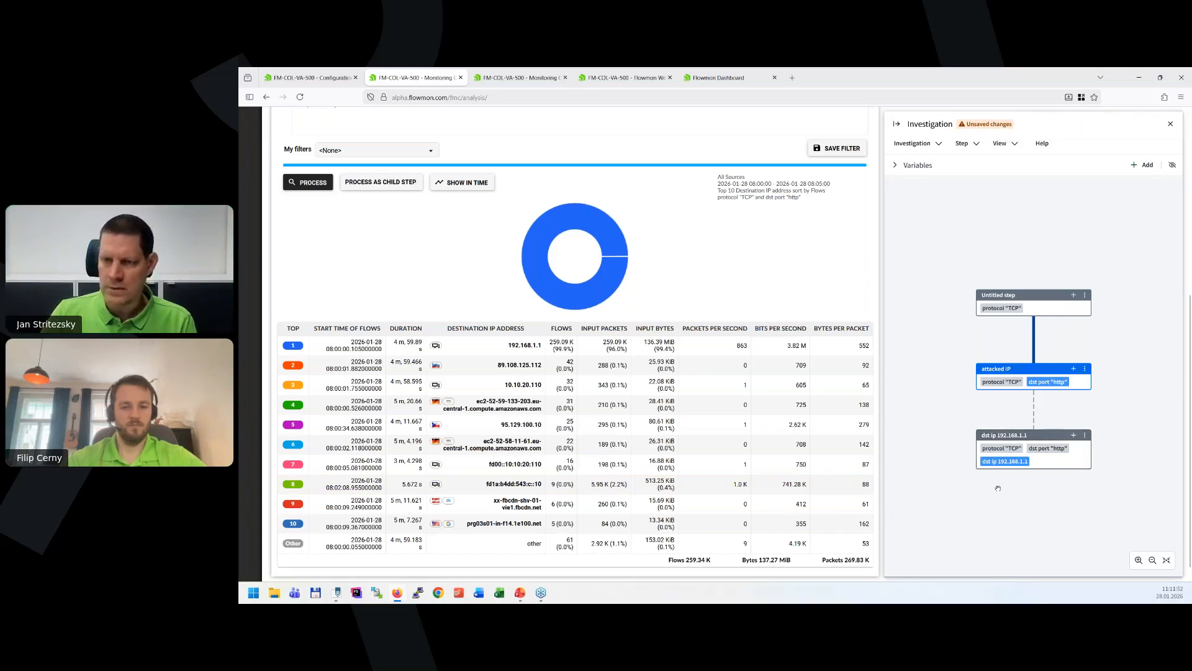
# Drill down from 192.168.1.1 in the attacked IP step into the top 10 statistics by Source AS.
pyautogui.click(525, 345)
pyautogui.moveTo(599, 350)
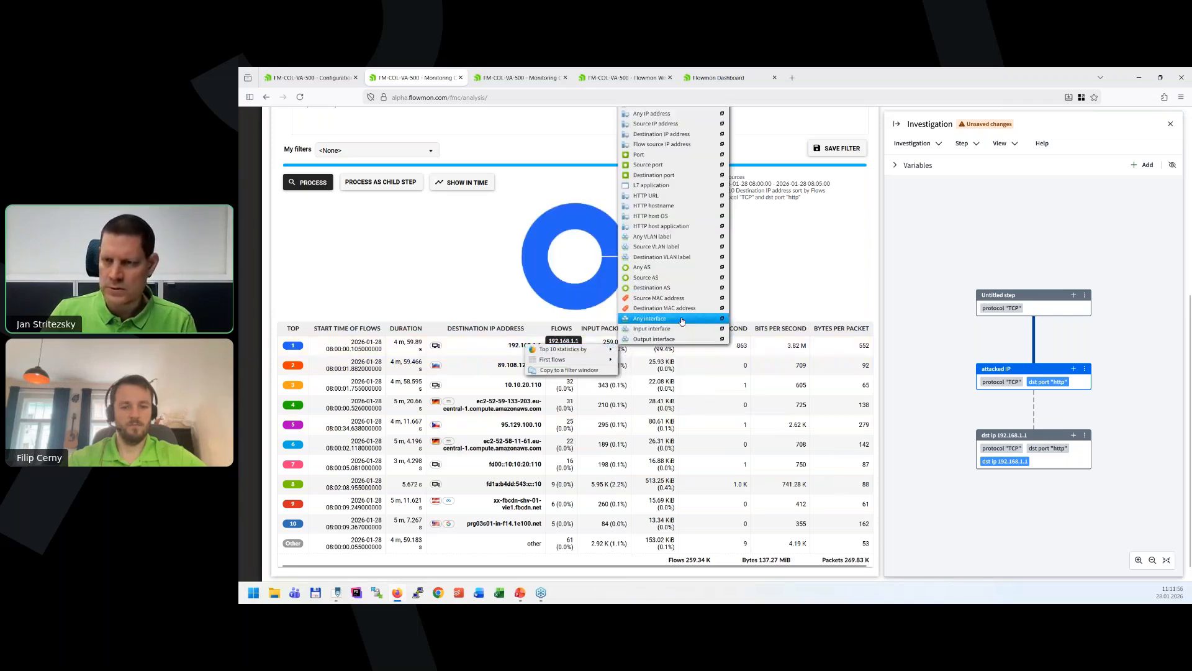
pyautogui.click(658, 278)
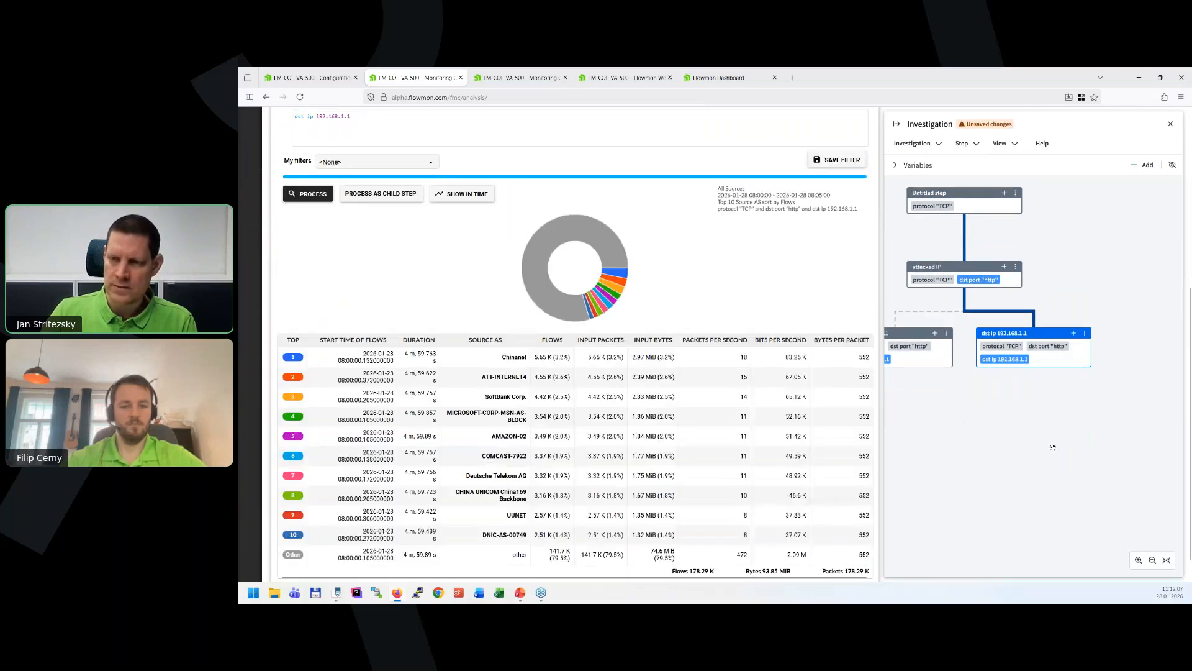
# Replace the fixed address in the Source AS step's filter with the $ip variable and process the step again.
pyautogui.scroll(2, 559, 323)
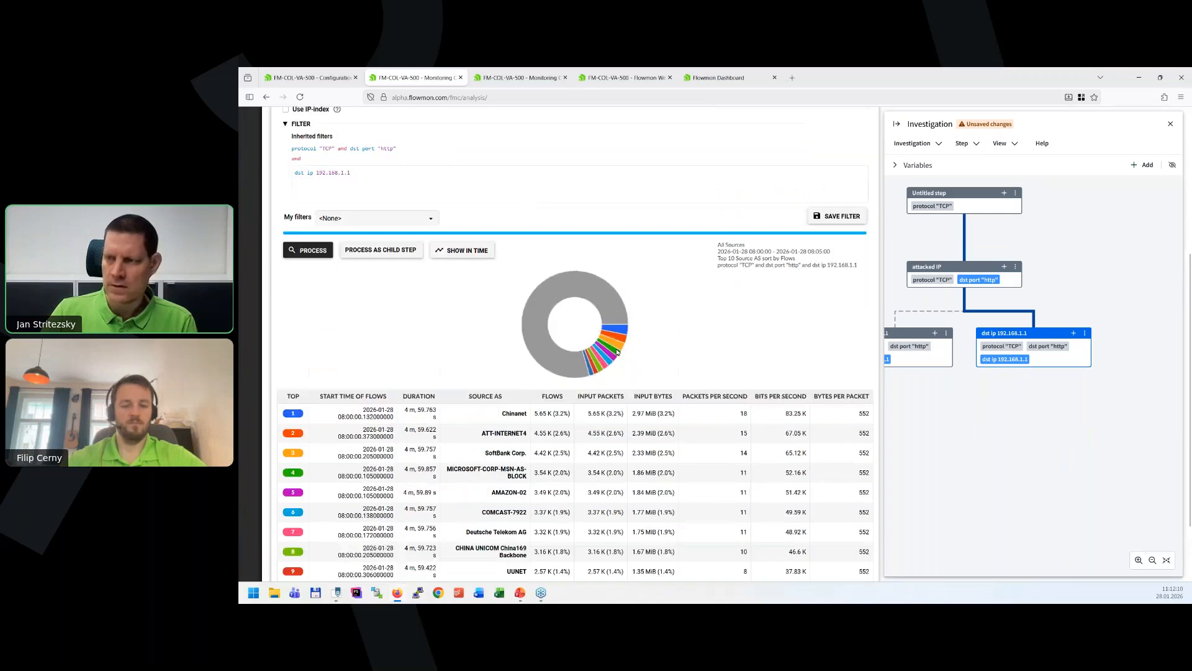
pyautogui.scroll(1, 521, 325)
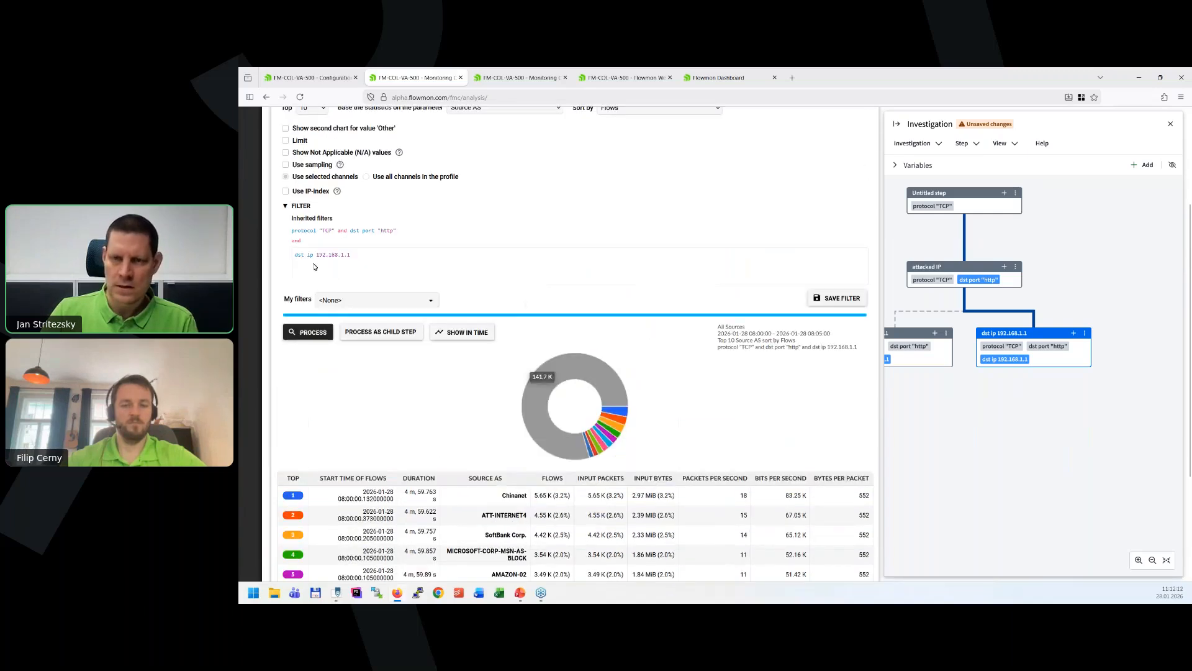
pyautogui.click(387, 260)
pyautogui.hotkey('shift', 'Left')
pyautogui.hotkey('shift', 'Left')
pyautogui.hotkey('shift', 'Left')
pyautogui.hotkey('shift', 'Left')
pyautogui.hotkey('shift', 'Left')
pyautogui.hotkey('shift', 'Left')
pyautogui.hotkey('shift', 'Left')
pyautogui.hotkey('shift', 'Left')
pyautogui.hotkey('shift', 'Left')
pyautogui.hotkey('shift', 'Left')
pyautogui.hotkey('shift', 'Left')
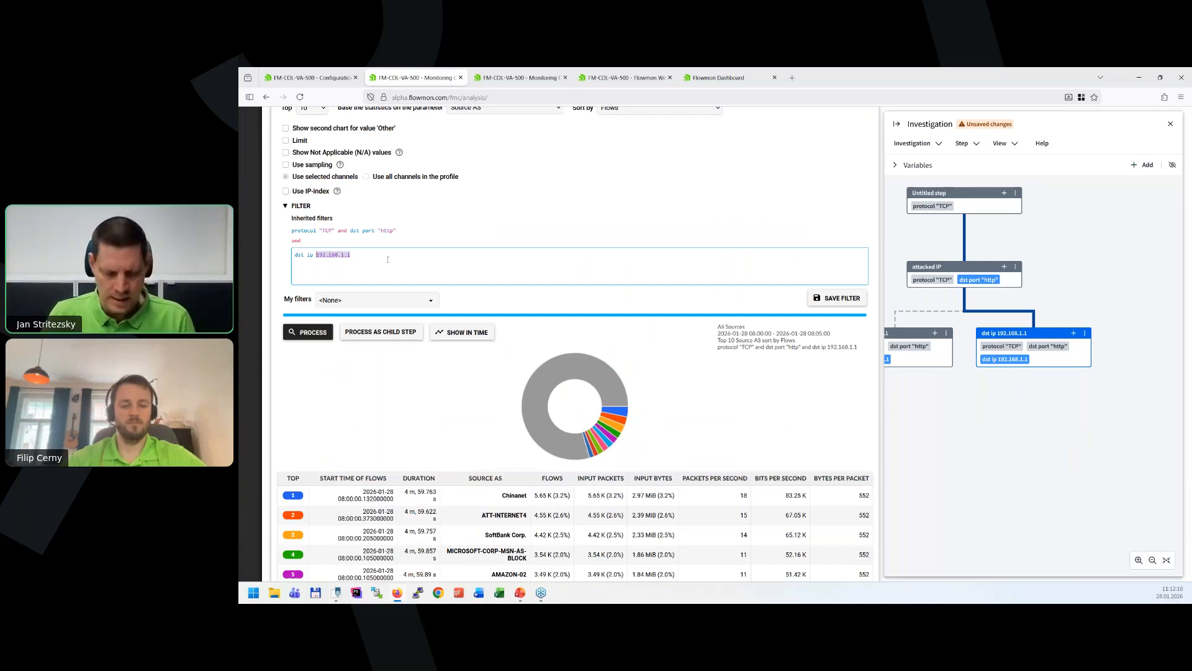
pyautogui.write('$ip')
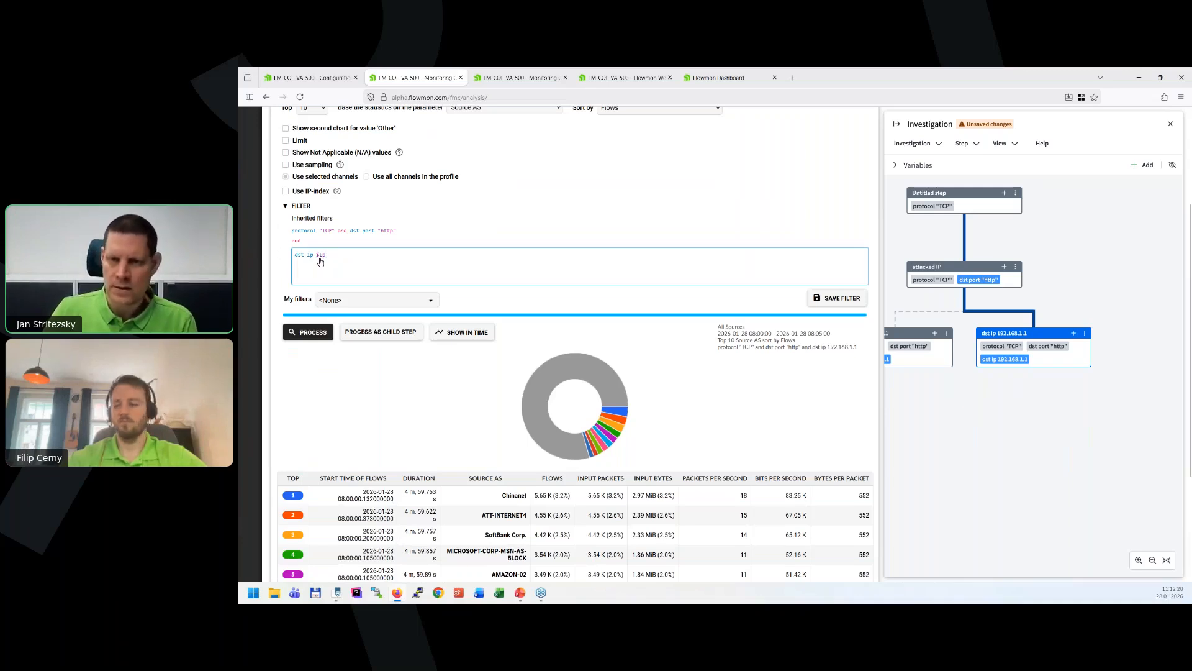
pyautogui.click(313, 334)
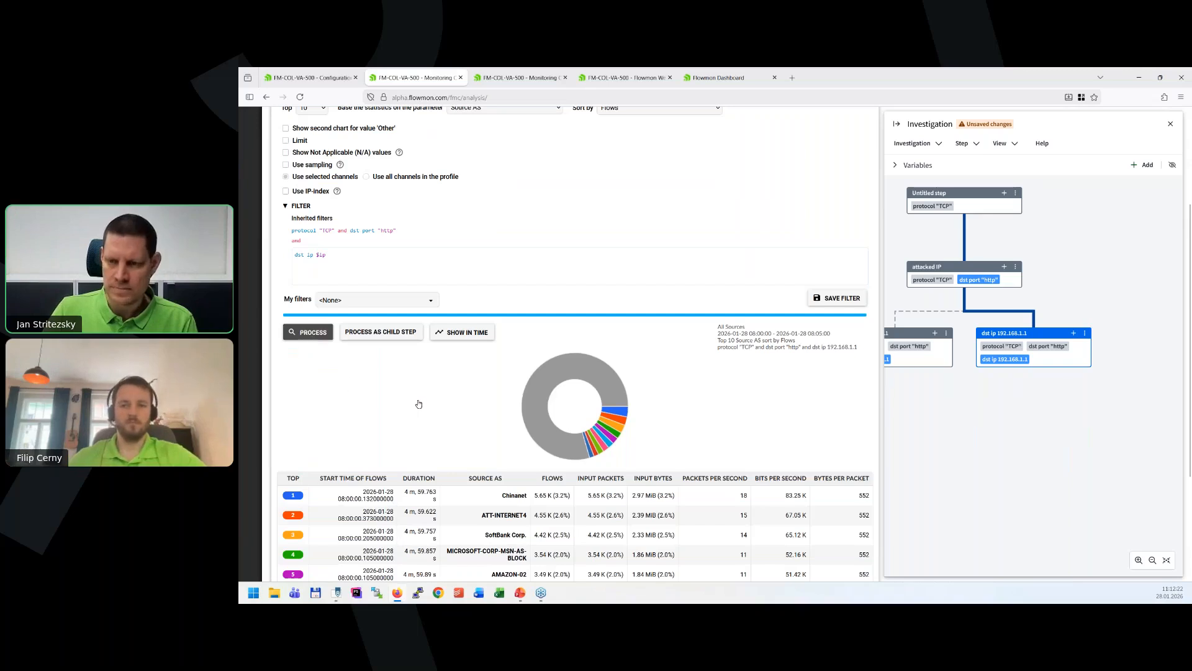
pyautogui.scroll(-3, 417, 399)
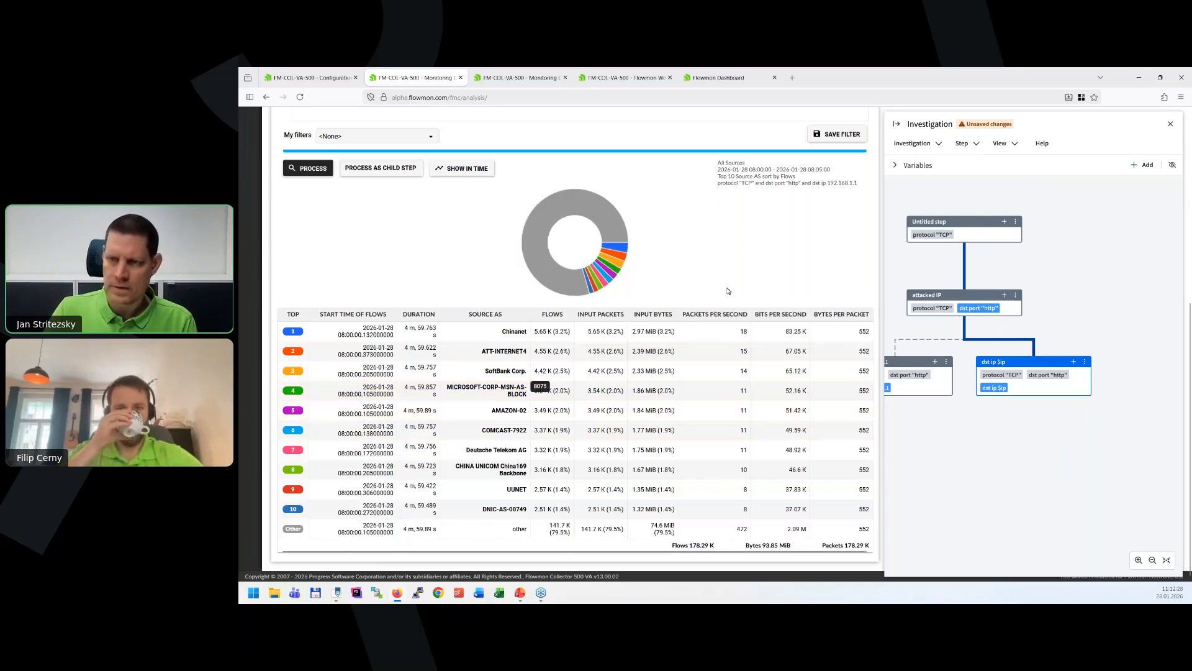
# Select the 07:00 flow spike on 2026-01-28 in the initial TCP step and process its destination port statistics again.
pyautogui.scroll(3, 729, 290)
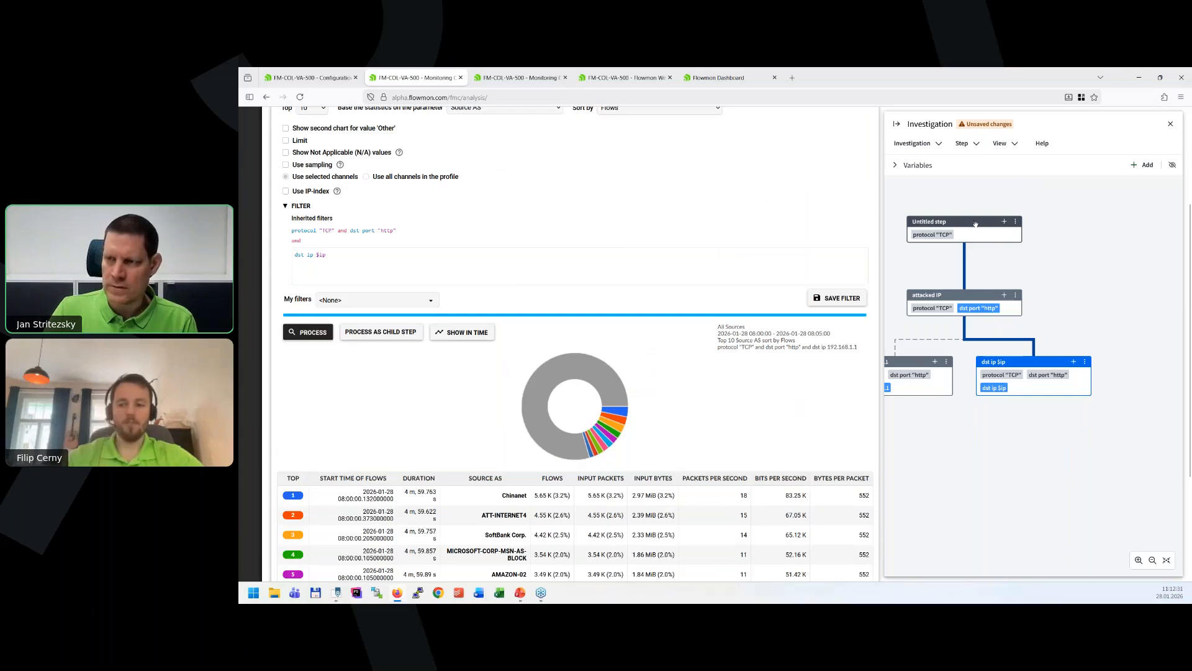
pyautogui.click(975, 224)
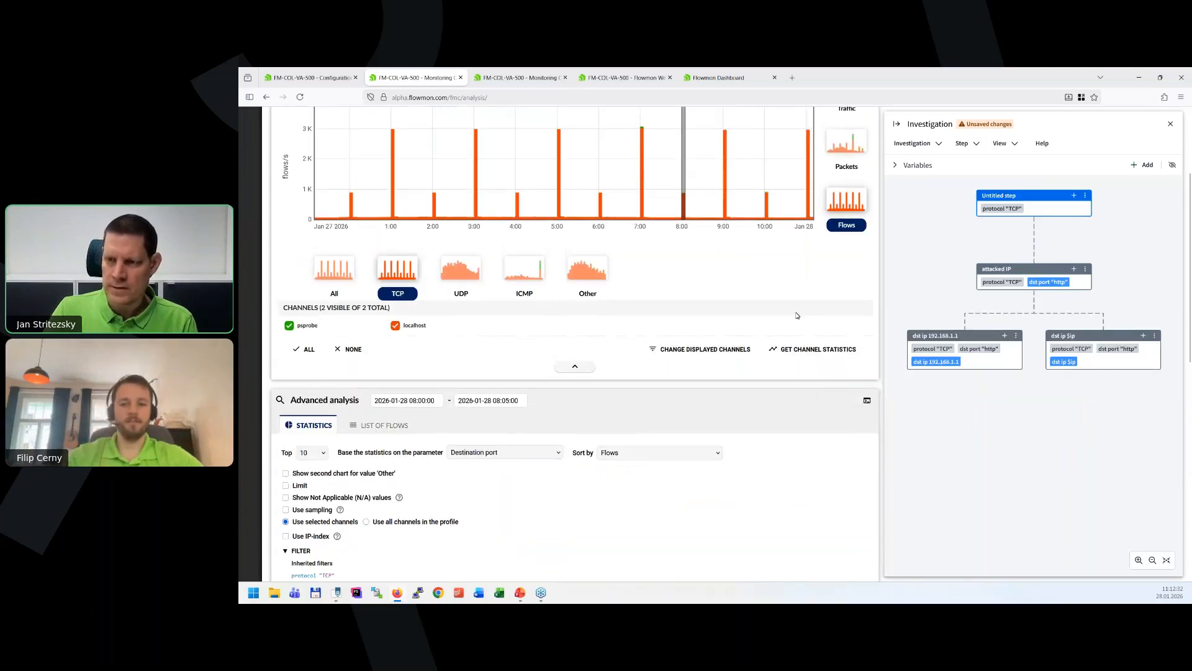
pyautogui.scroll(3, 797, 315)
pyautogui.click(643, 304)
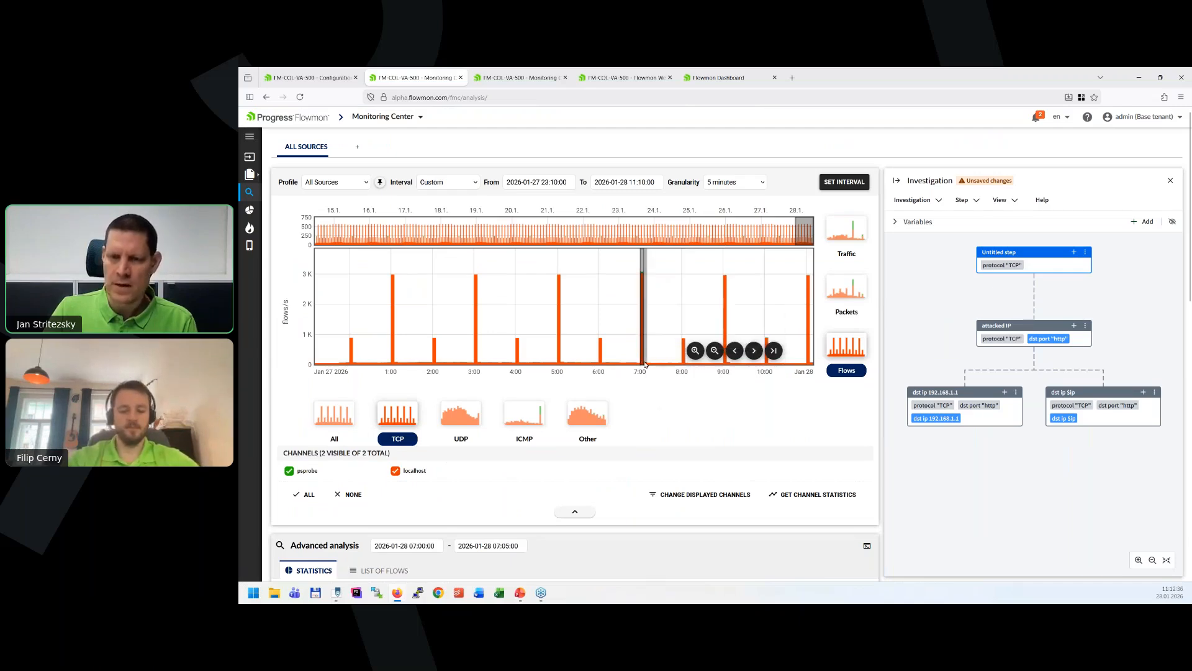
pyautogui.scroll(-6, 501, 423)
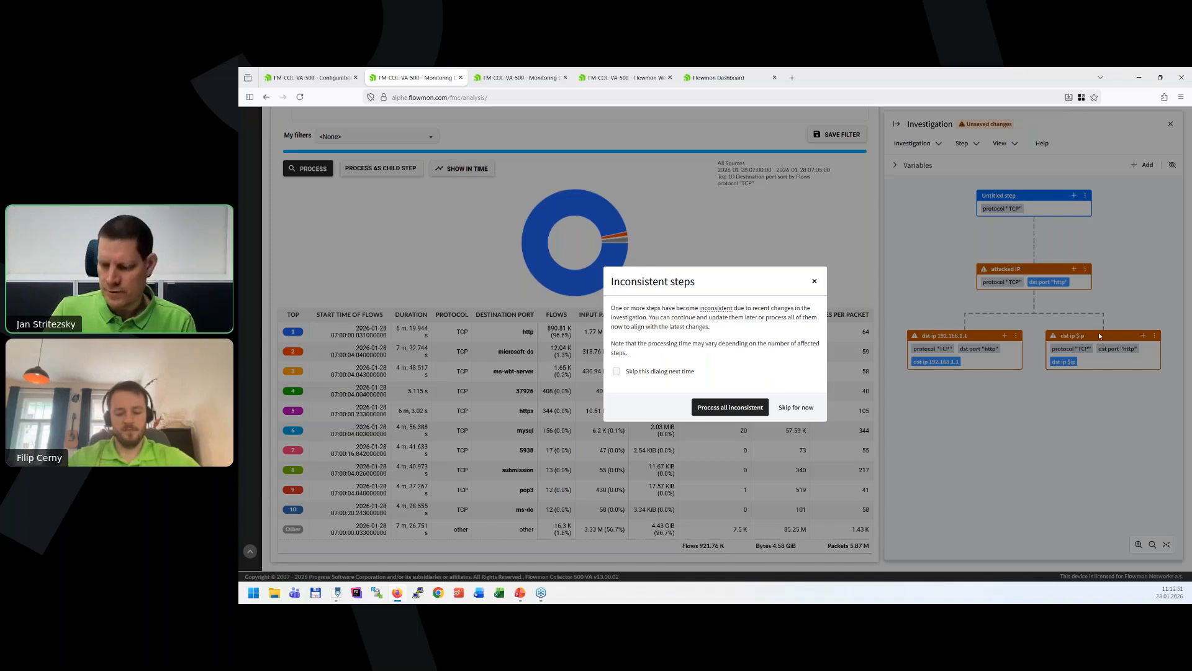
# Process all inconsistent investigation steps and open the results of the attacked IP step.
pyautogui.click(717, 413)
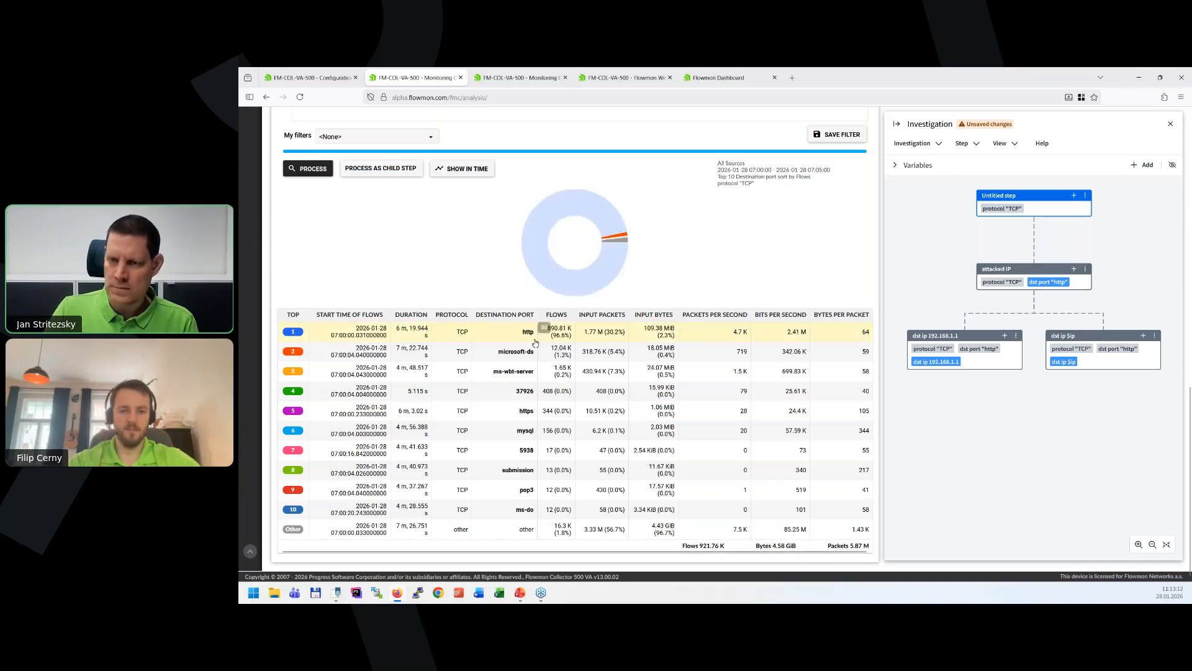
pyautogui.click(1032, 268)
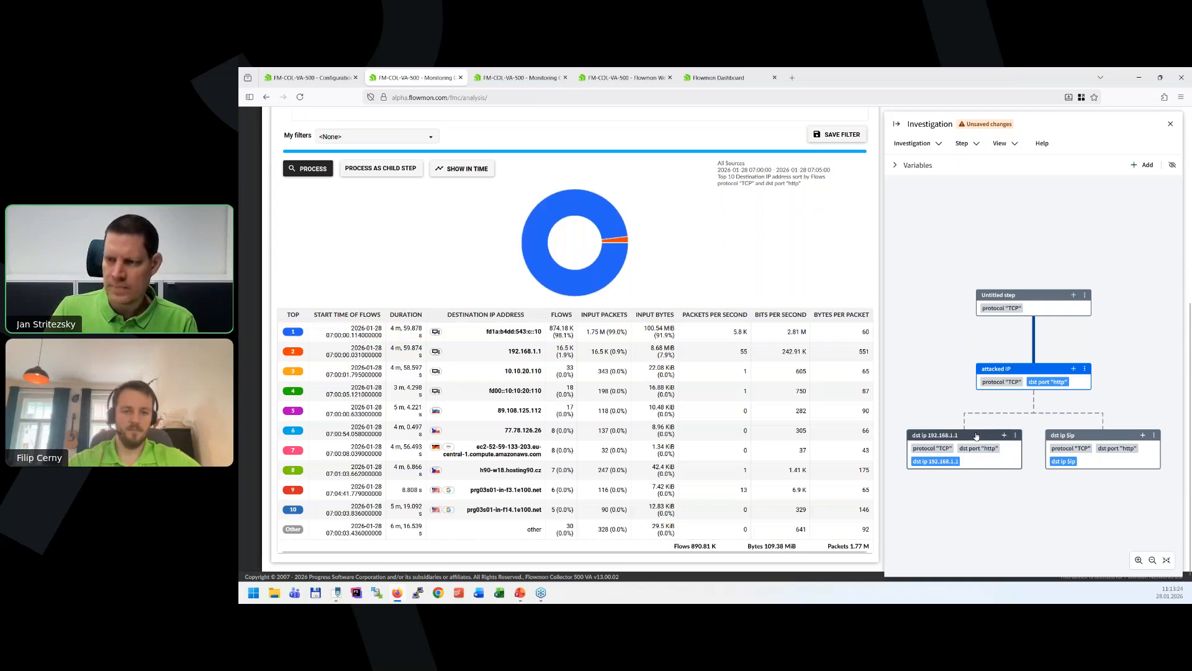
# Open the child steps filtered by dst ip 192.168.1.1 and dst ip $ip and compare their results.
pyautogui.click(976, 436)
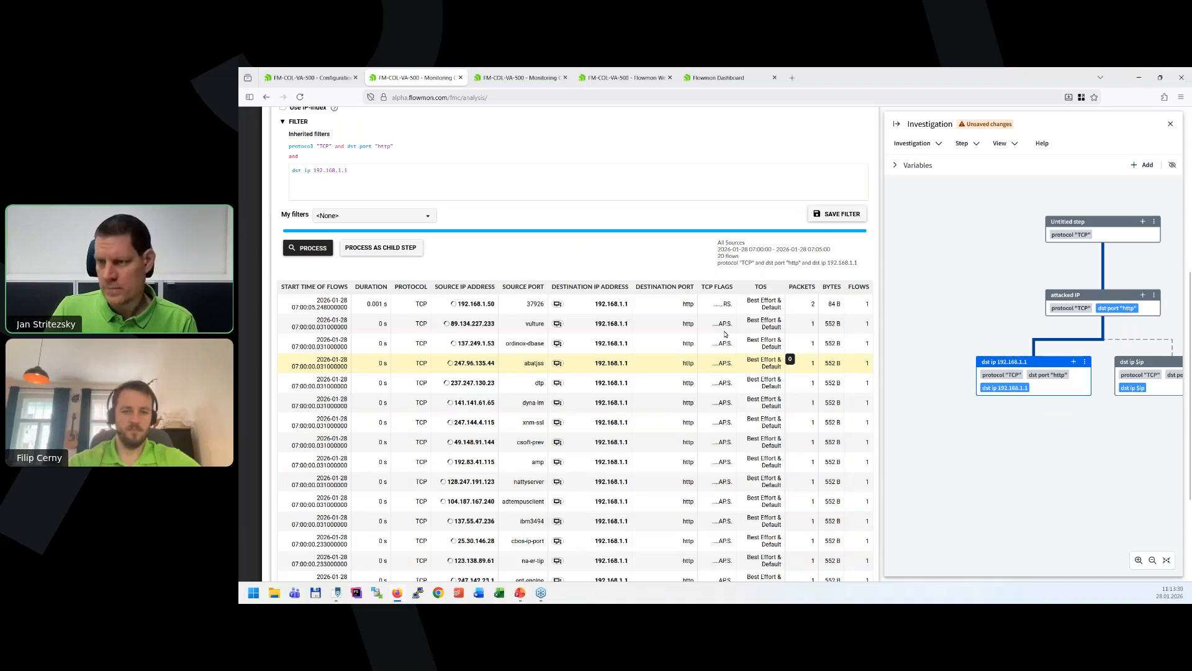
pyautogui.scroll(1, 973, 311)
pyautogui.moveTo(1064, 430); pyautogui.dragTo(1031, 447)
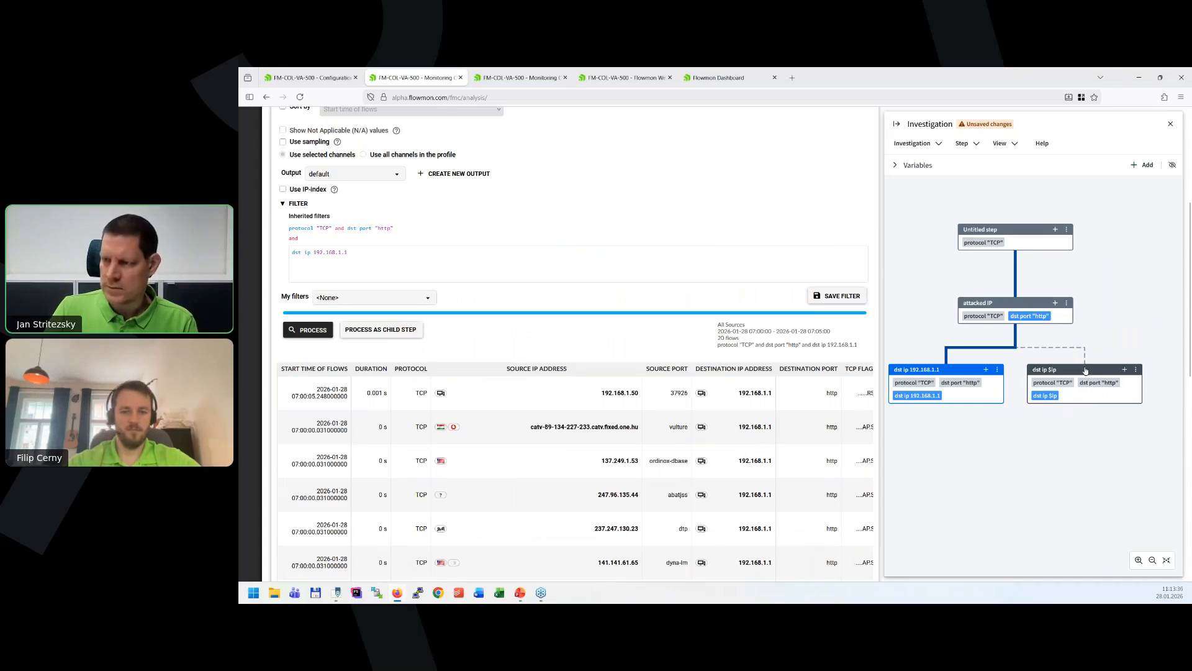
pyautogui.click(1085, 371)
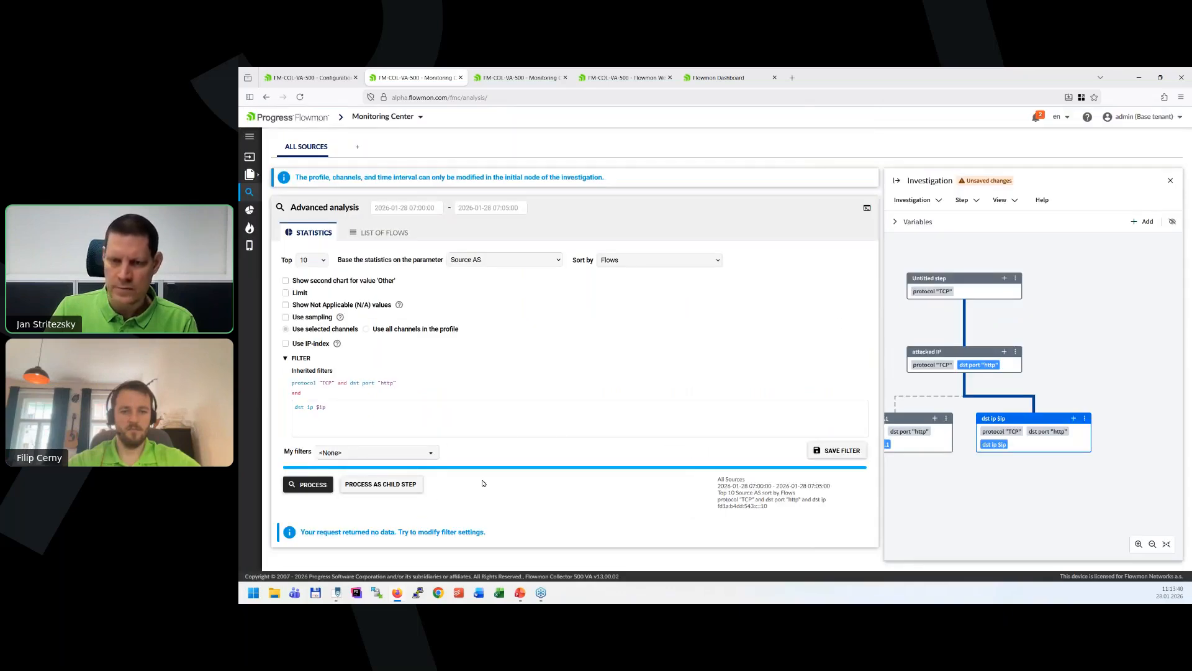
pyautogui.moveTo(897, 394); pyautogui.dragTo(914, 395)
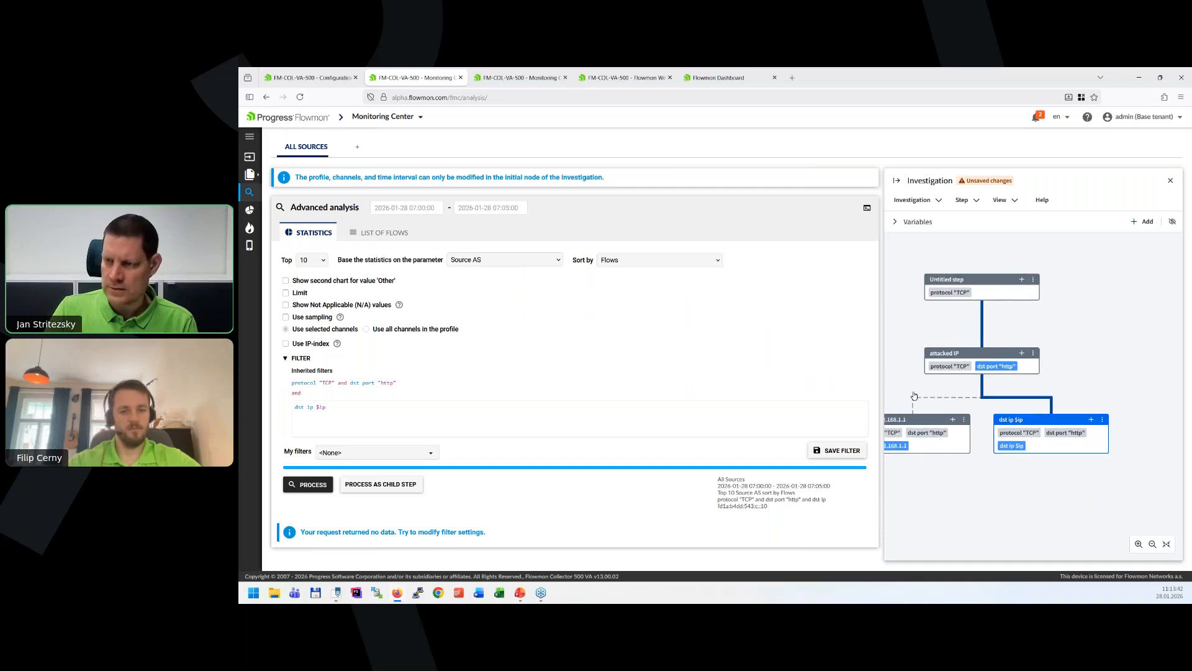
# Replace the fixed address in the list-of-flows step's filter with the $ip variable, process the step and review the listed flows.
pyautogui.click(925, 420)
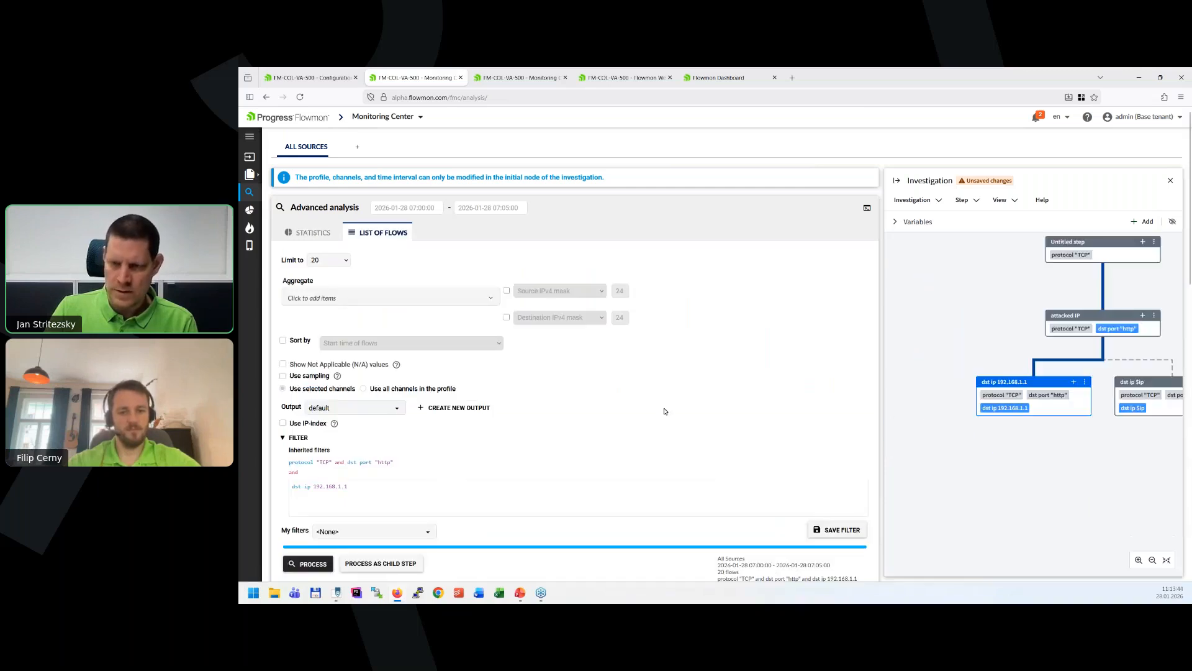
pyautogui.scroll(-3, 665, 411)
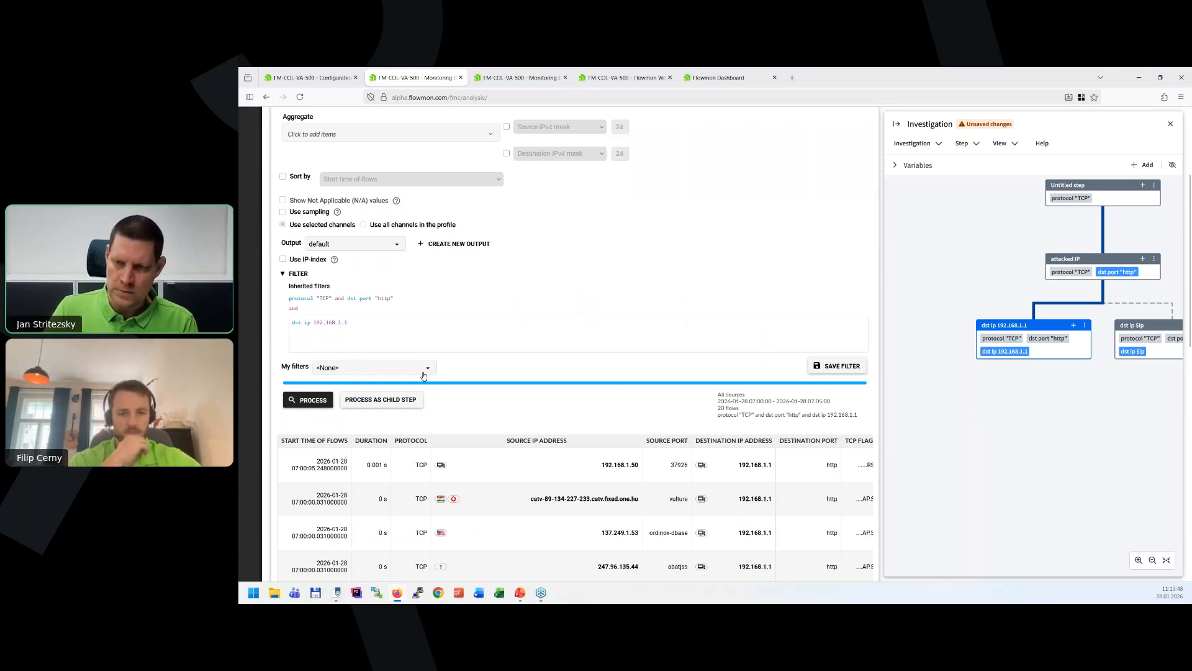
pyautogui.moveTo(316, 323); pyautogui.dragTo(462, 341)
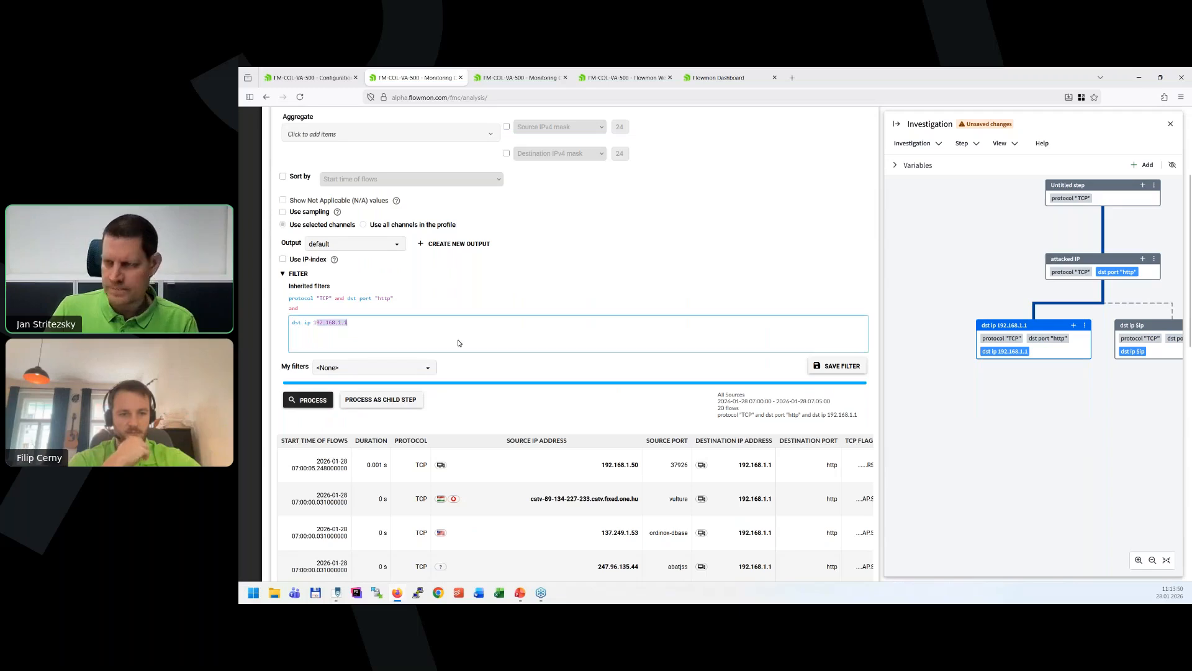
pyautogui.press('BackSpace')
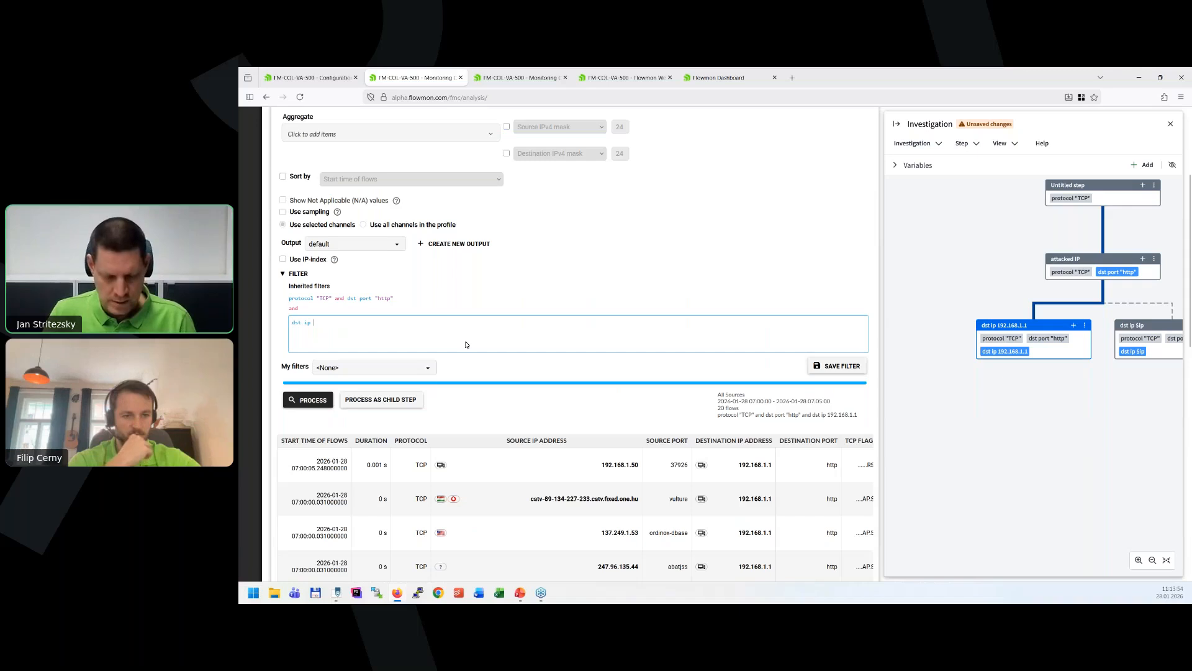
pyautogui.write('$ip')
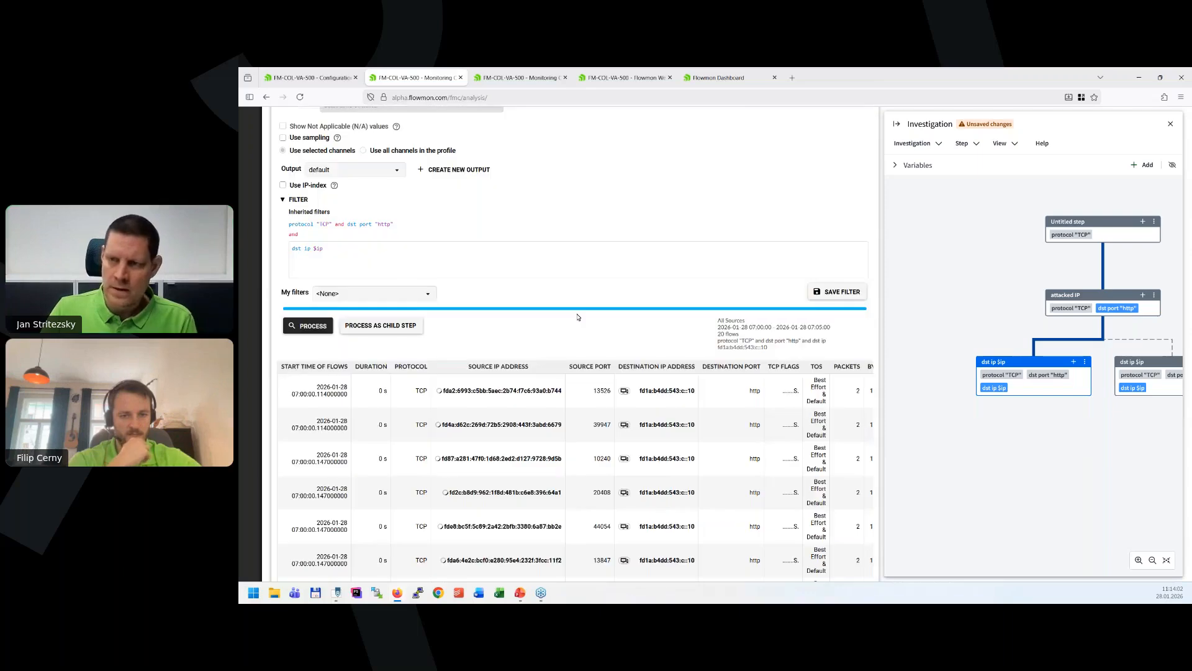
pyautogui.scroll(-5, 581, 344)
pyautogui.scroll(2, 581, 344)
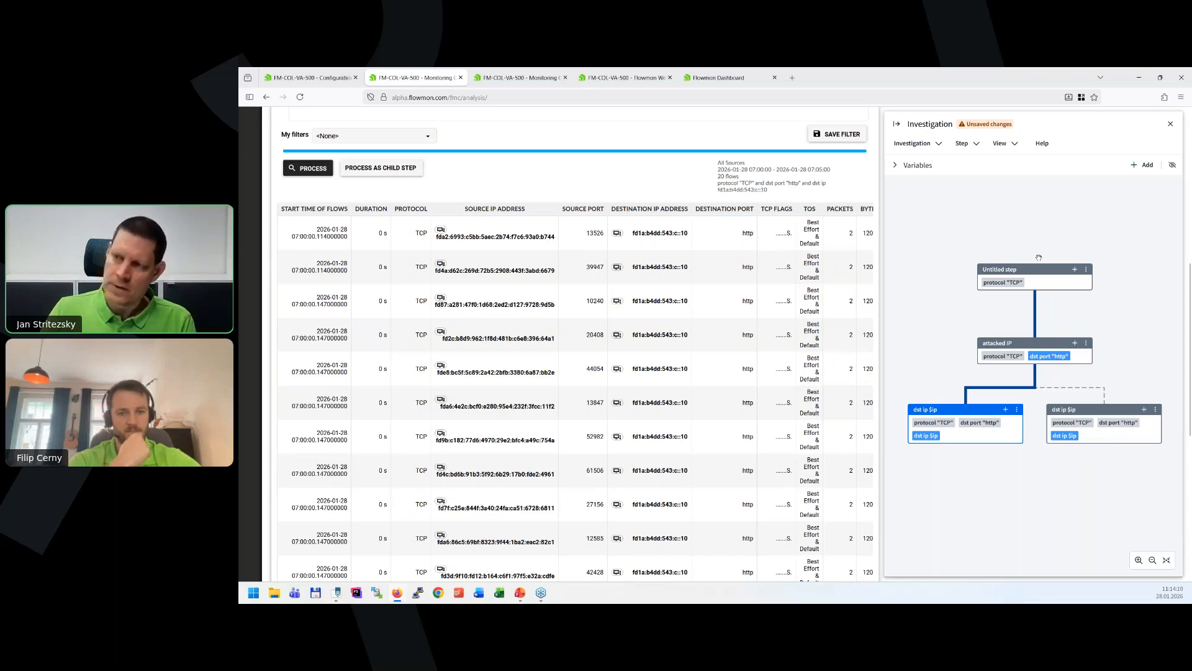
# Return to the attacked IP step and review its destination IP statistics and filter settings.
pyautogui.click(1042, 347)
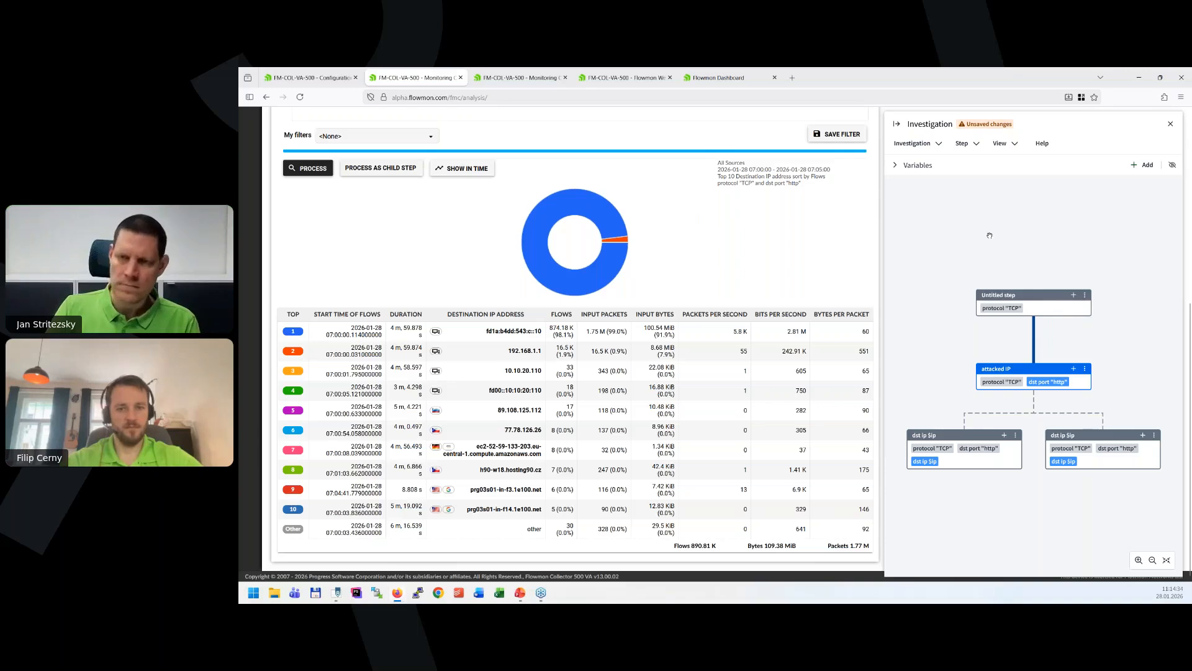
pyautogui.scroll(5, 511, 327)
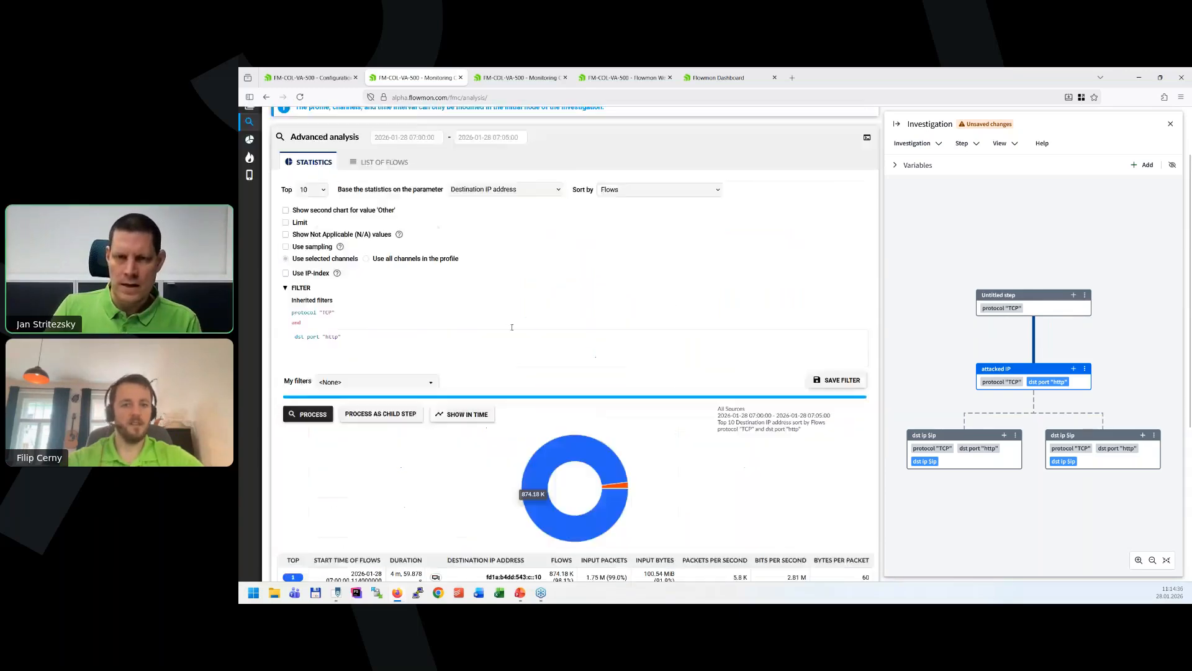
pyautogui.scroll(2, 512, 328)
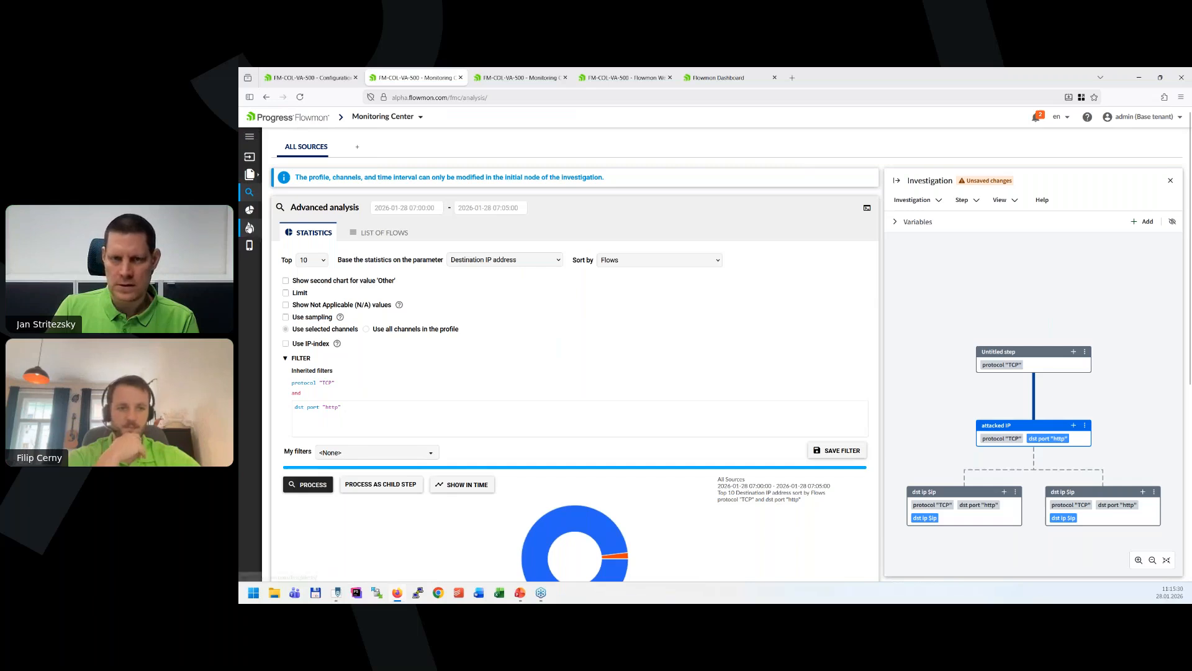
# Leave the unsaved investigation for the alerts overview and start a new alert.
pyautogui.click(249, 229)
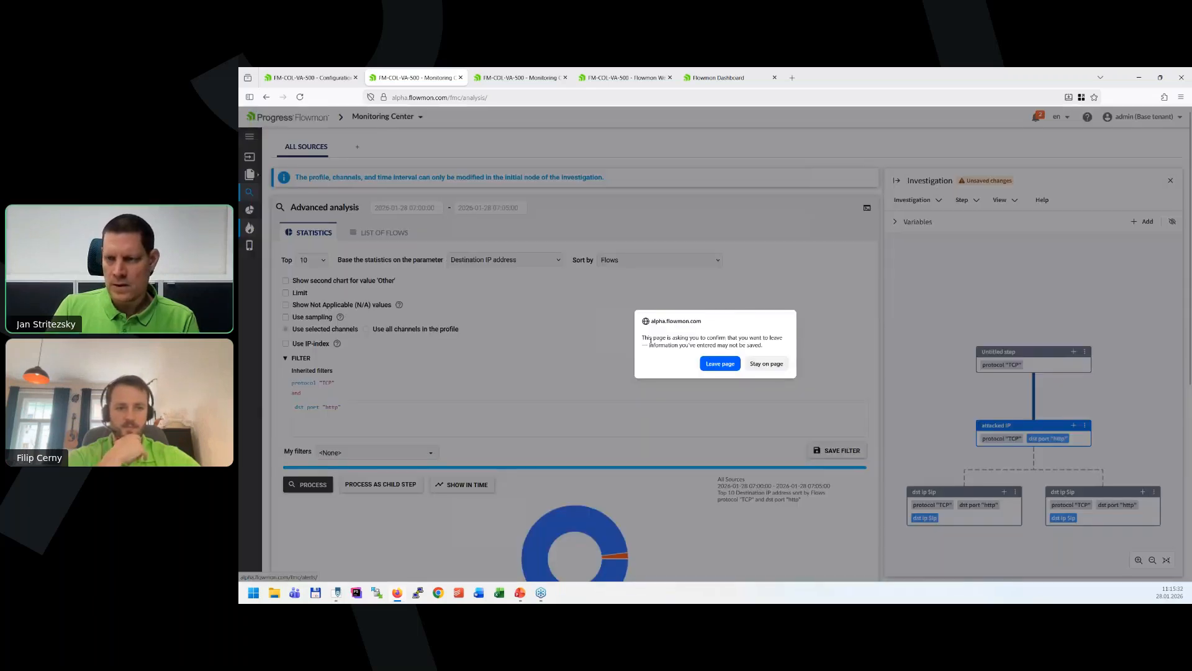
pyautogui.click(721, 364)
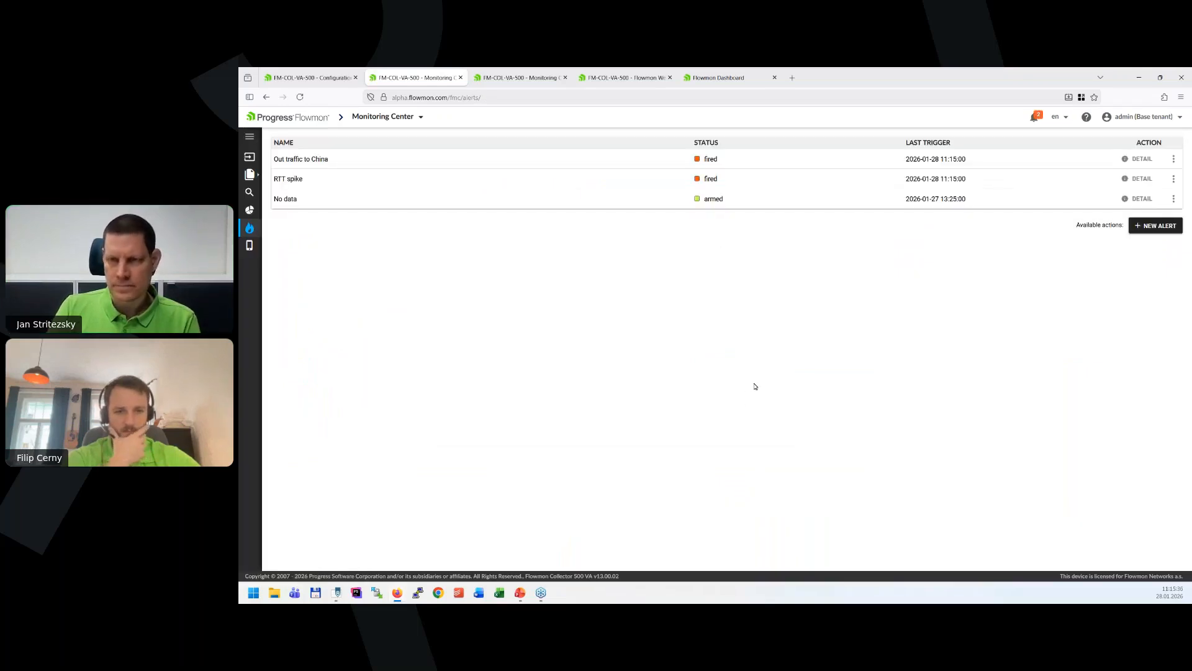
pyautogui.click(1158, 228)
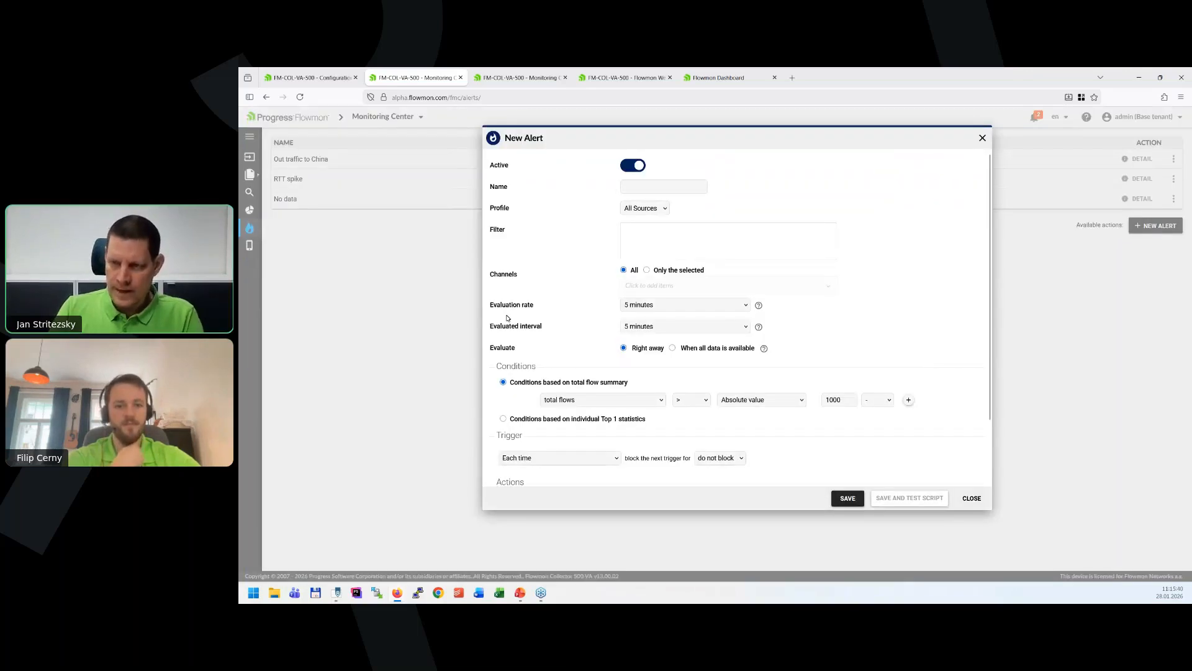
# Examine the evaluation rate and evaluated interval choices offered for the new alert.
pyautogui.moveTo(491, 306); pyautogui.dragTo(561, 329)
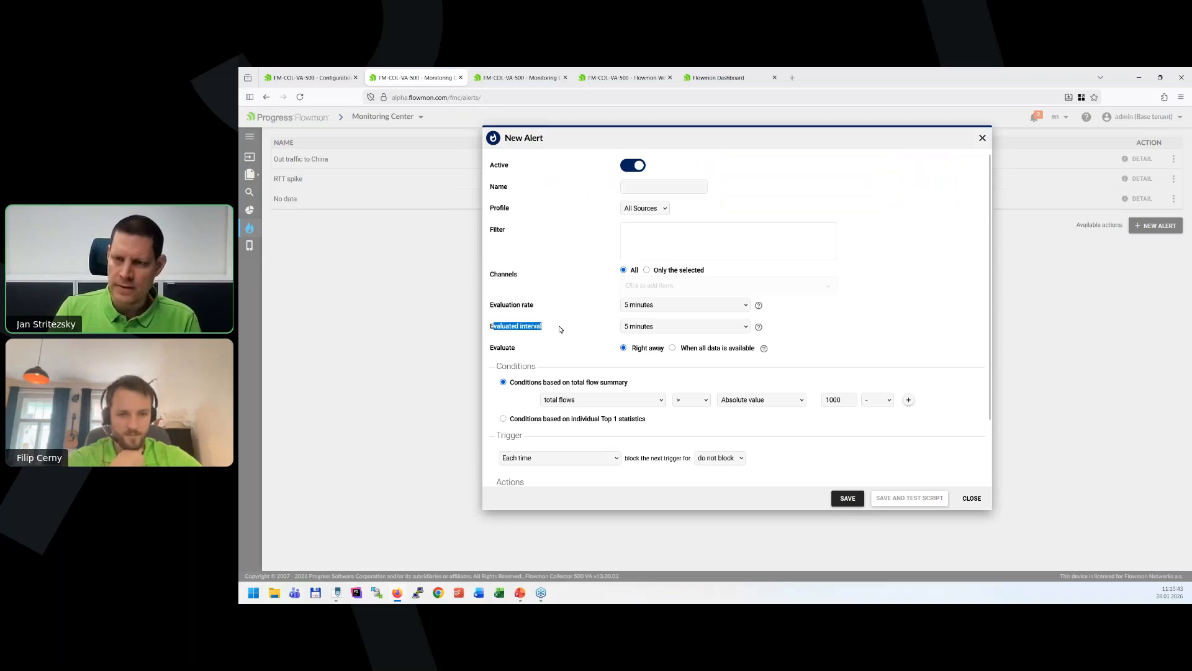
pyautogui.click(681, 306)
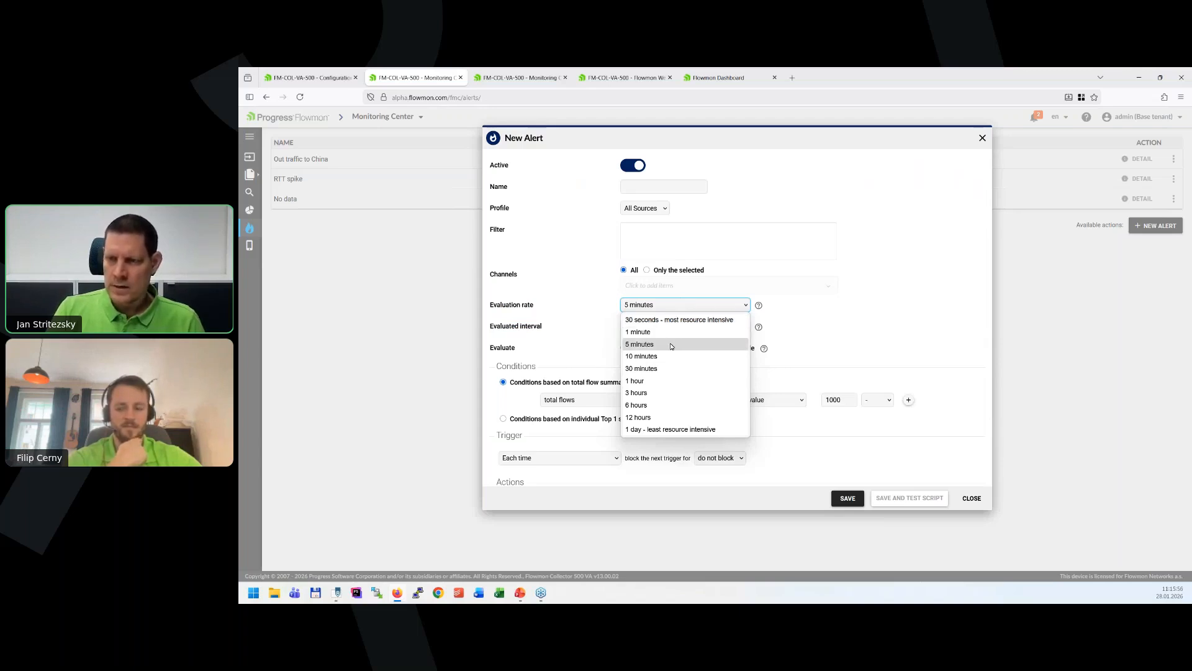
pyautogui.click(649, 349)
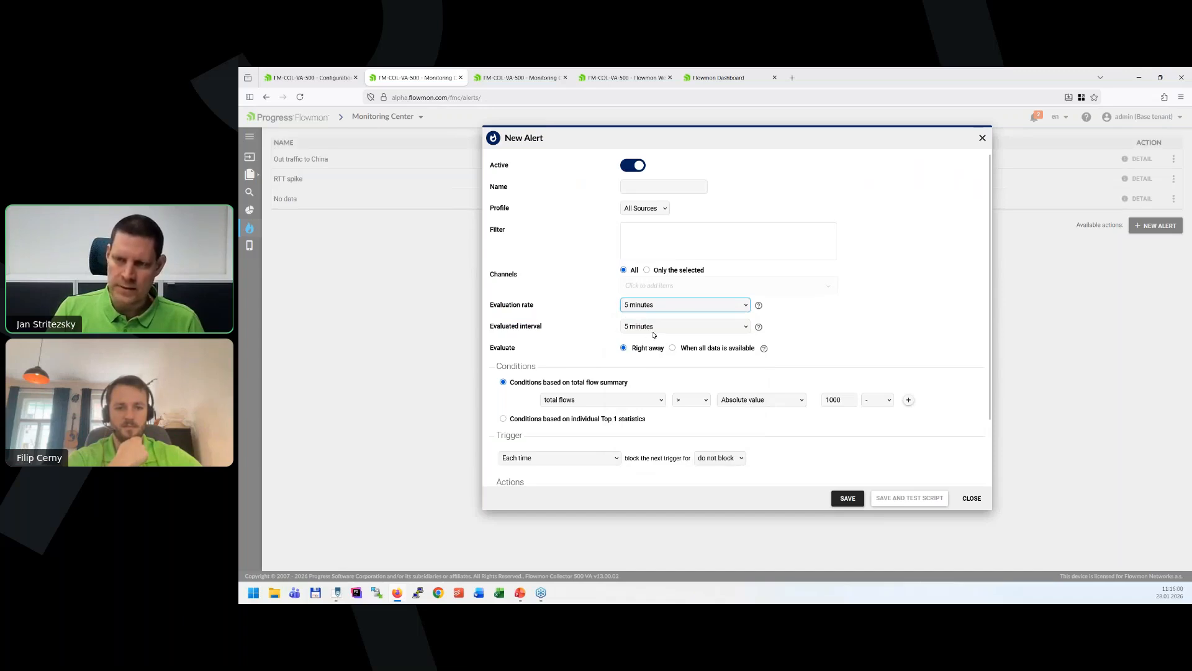
pyautogui.click(745, 327)
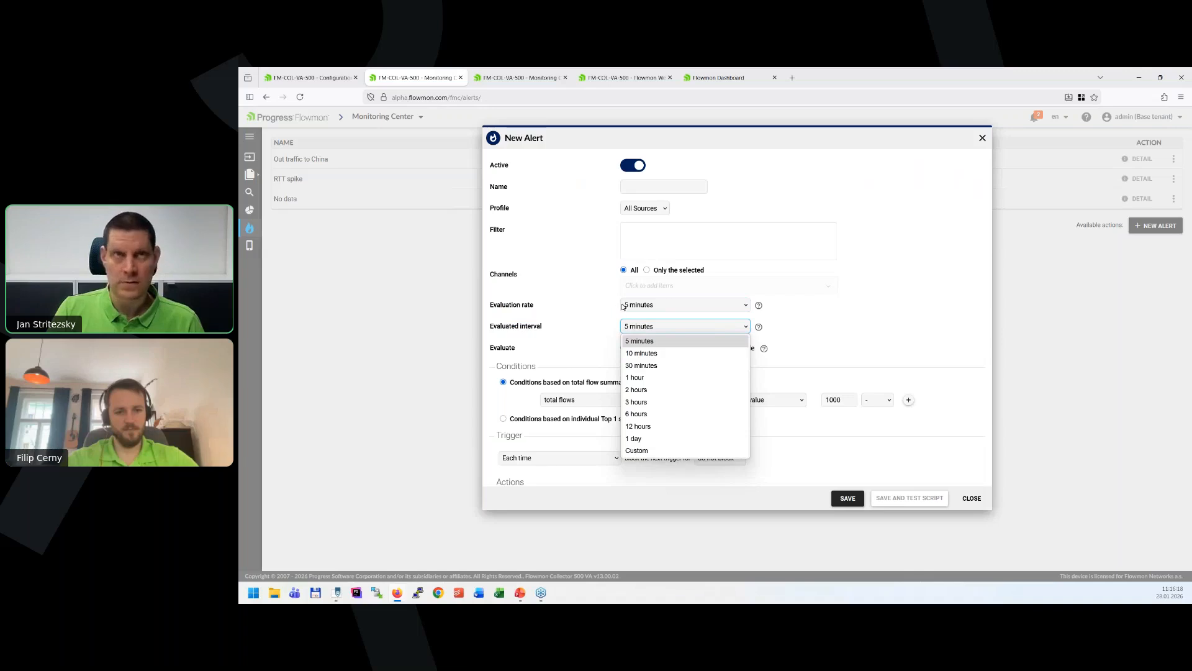
# Set the new alert's evaluation rate to 30 seconds and try evaluating it when all data is available.
pyautogui.click(678, 306)
pyautogui.click(677, 304)
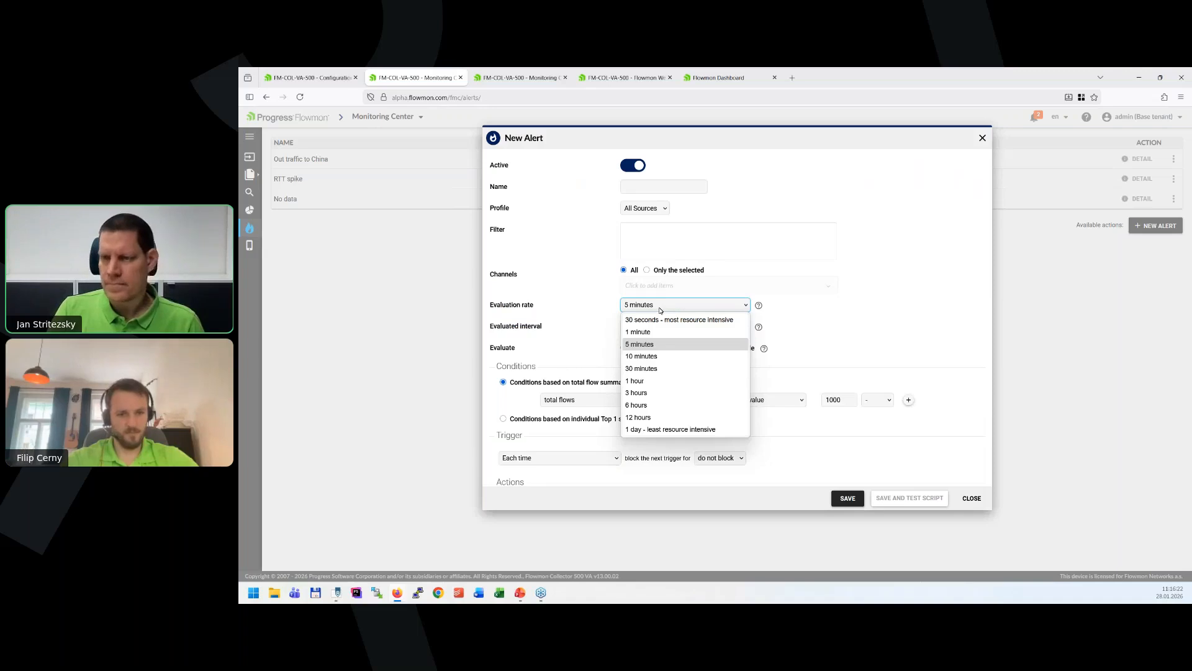
pyautogui.click(683, 319)
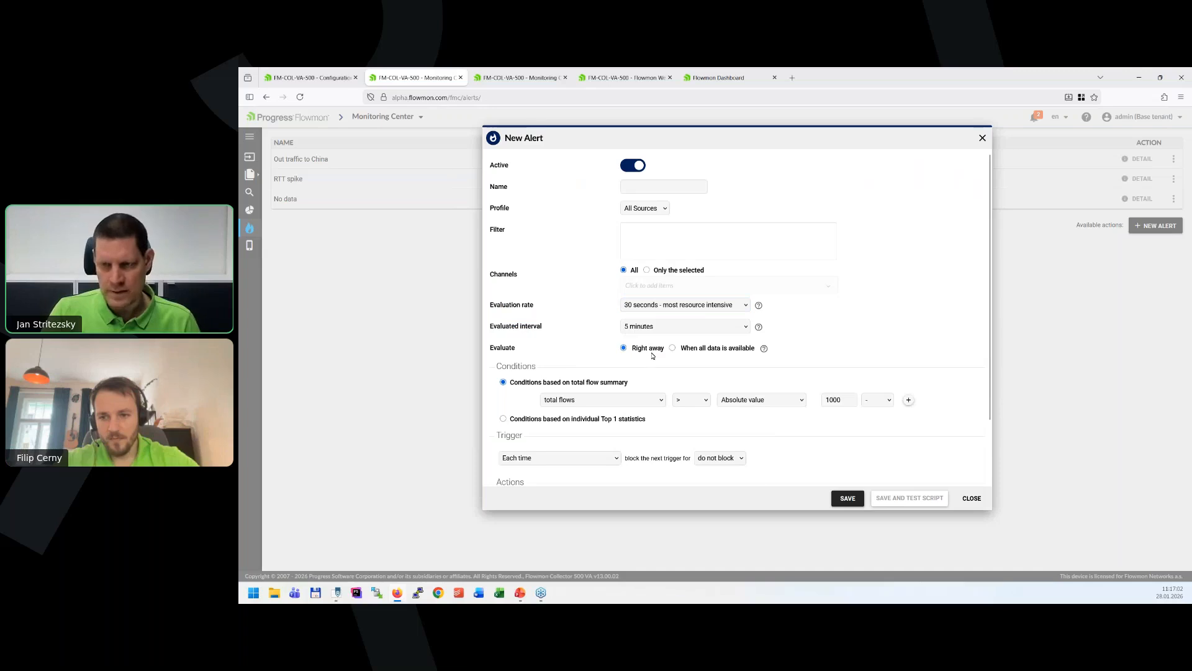
pyautogui.click(731, 349)
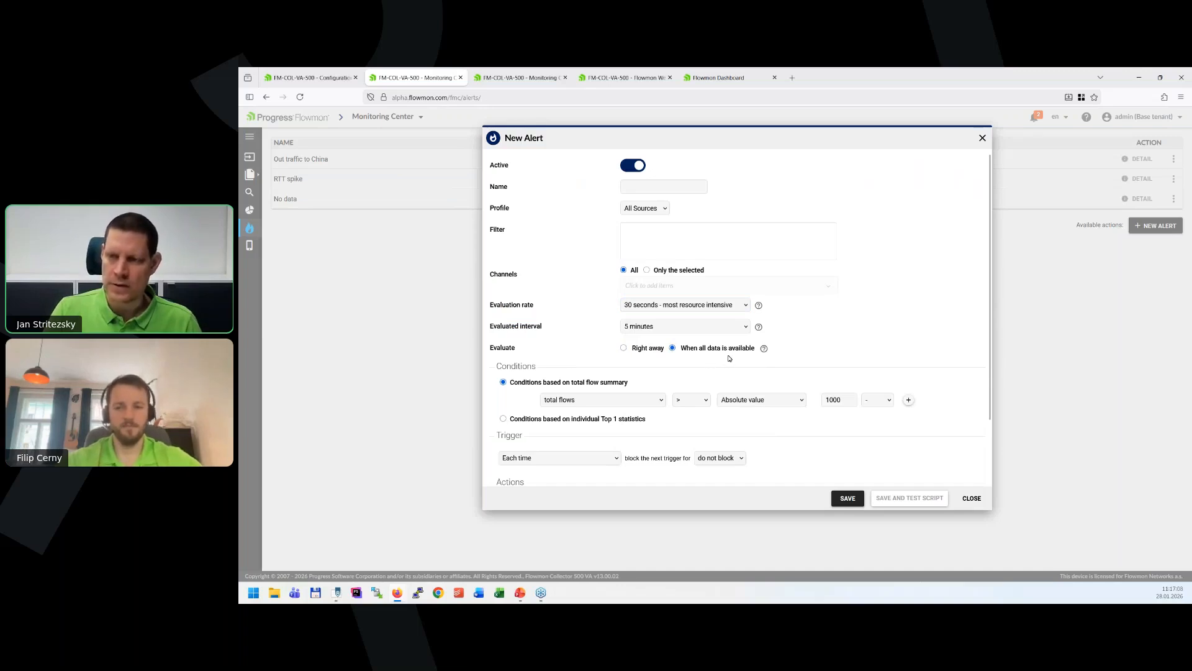
pyautogui.moveTo(764, 350)
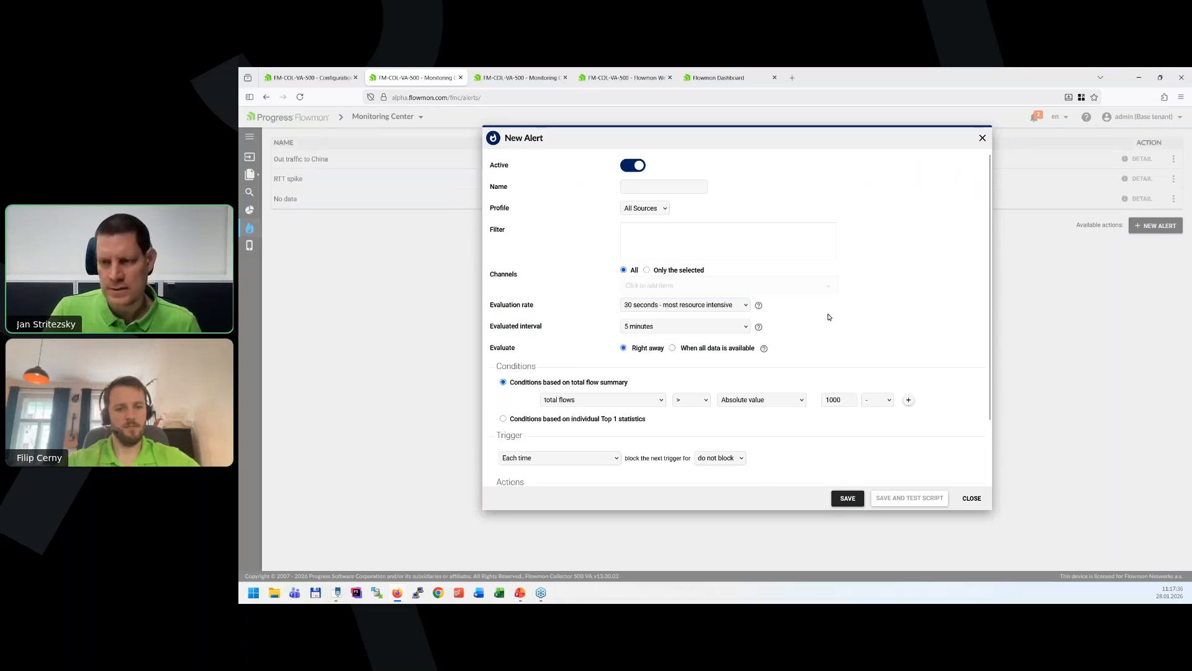
# Examine the blocking periods available for the alert's next trigger without choosing one.
pyautogui.scroll(-2, 827, 313)
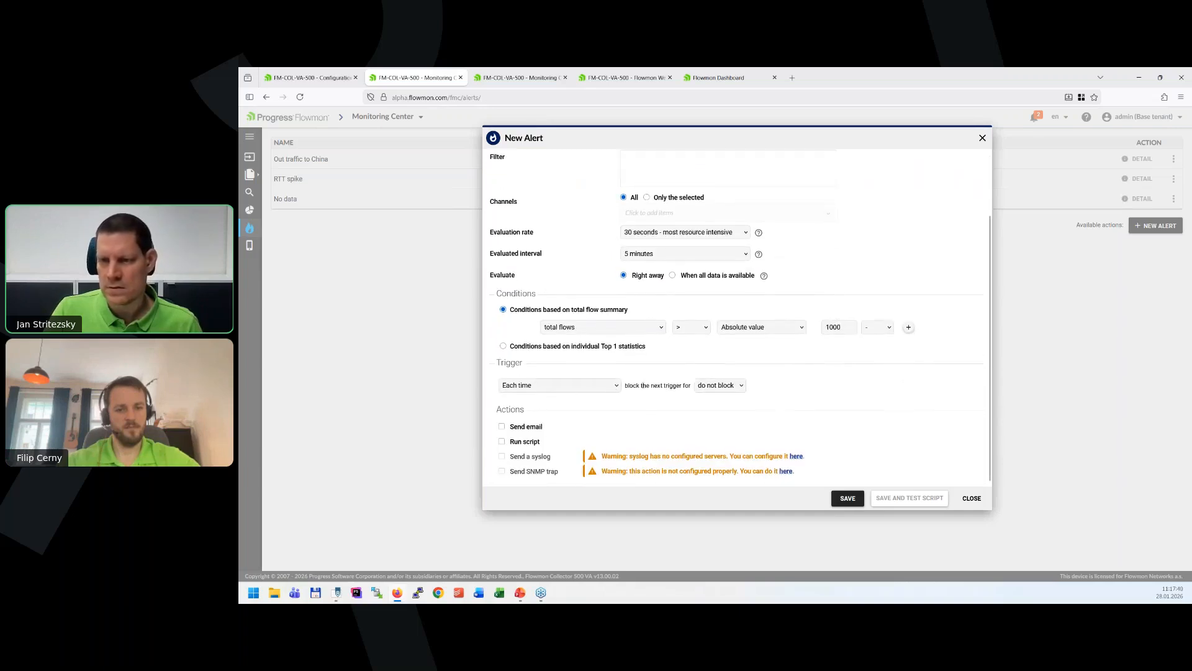
pyautogui.moveTo(630, 386); pyautogui.dragTo(673, 386)
pyautogui.click(742, 386)
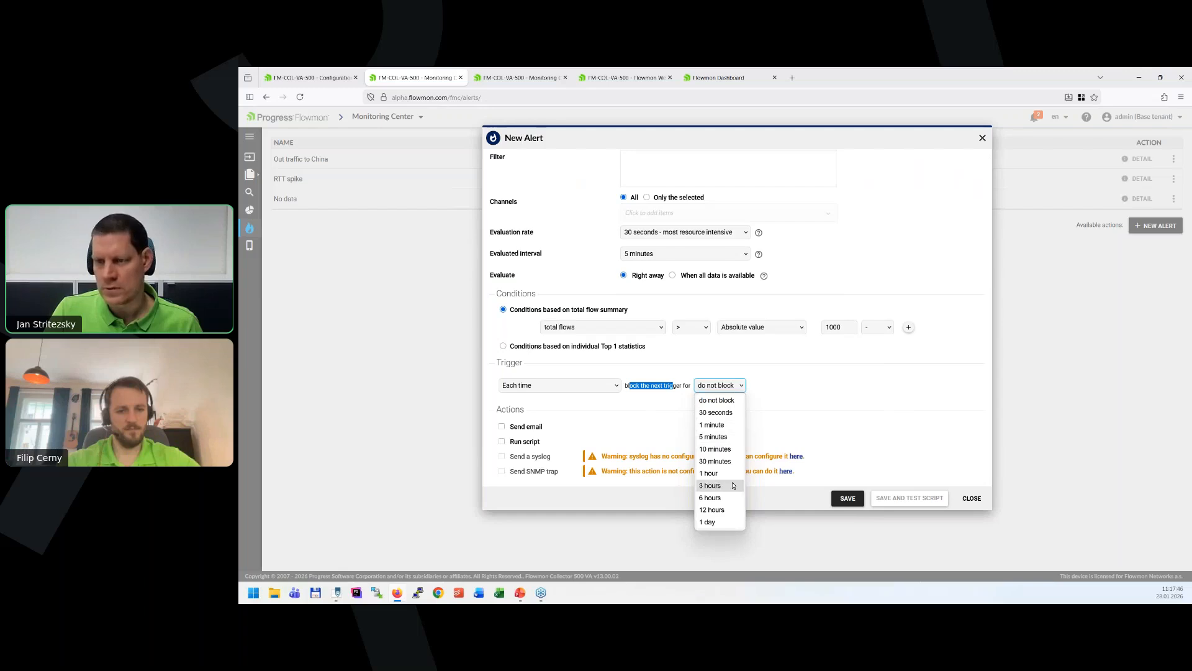
pyautogui.click(840, 395)
pyautogui.click(840, 395)
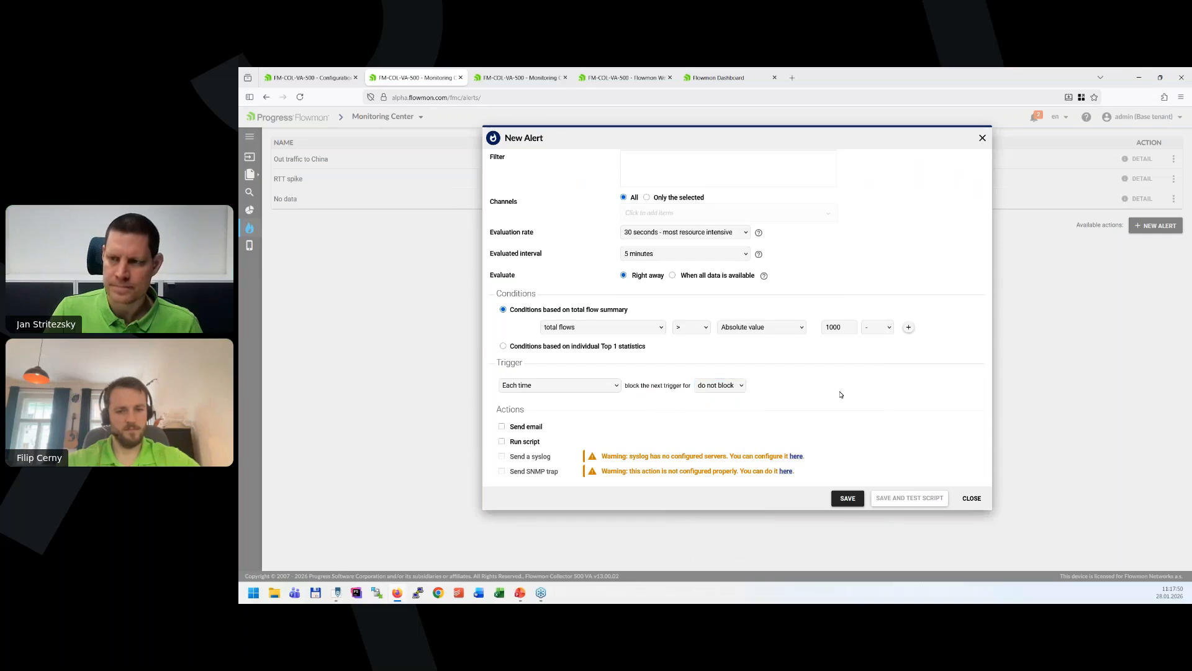
pyautogui.scroll(2, 842, 394)
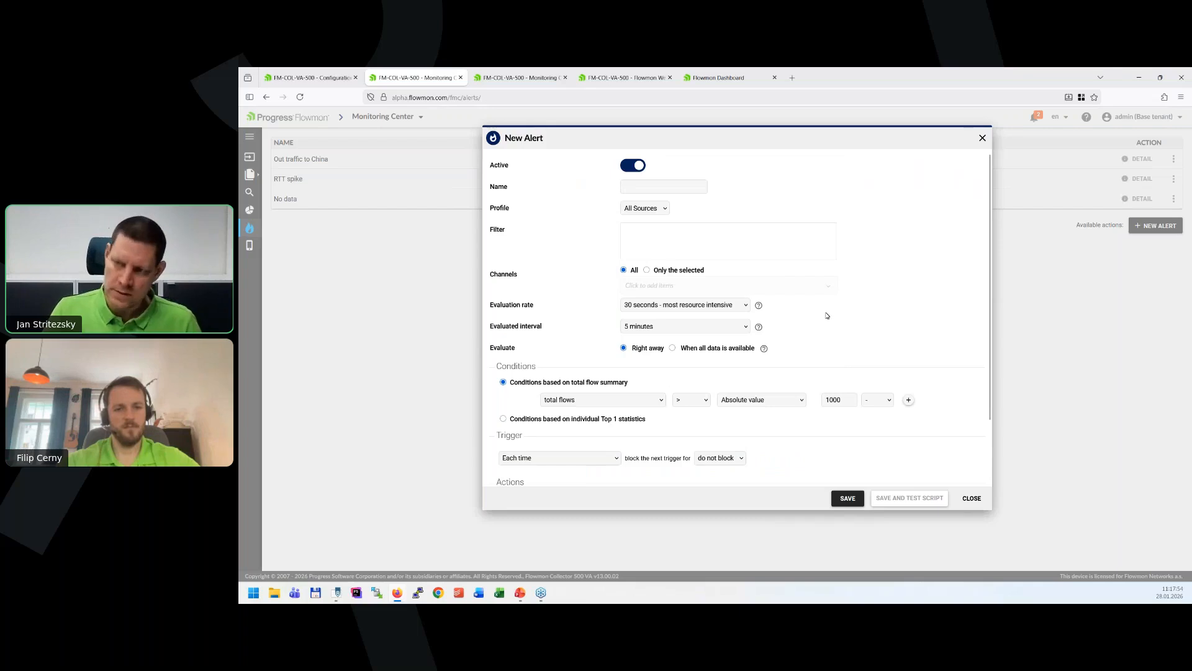
# Try evaluation rates of 5 minutes and 30 seconds for the new alert, and close it without saving.
pyautogui.click(694, 306)
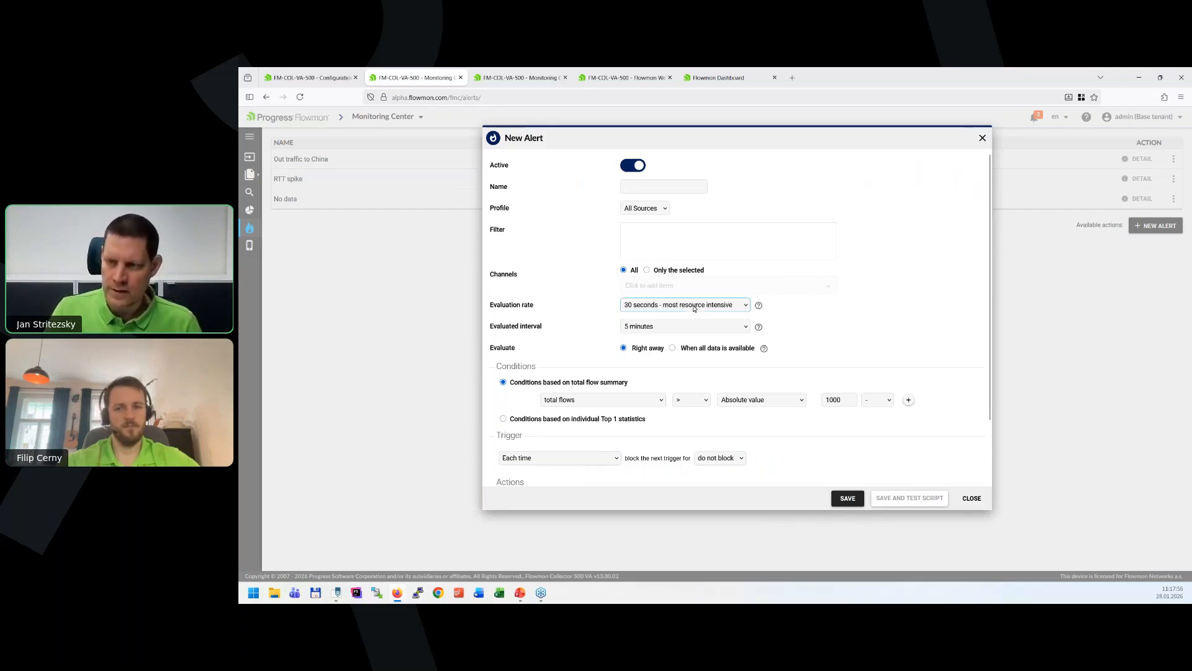
pyautogui.click(658, 343)
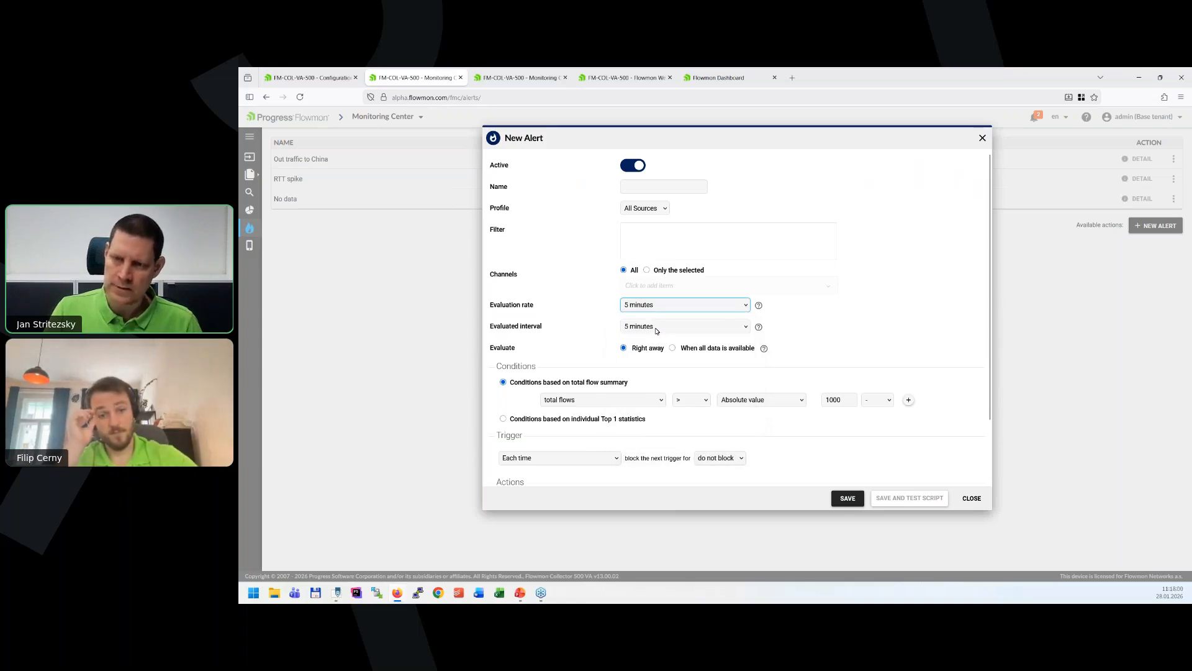
pyautogui.click(739, 307)
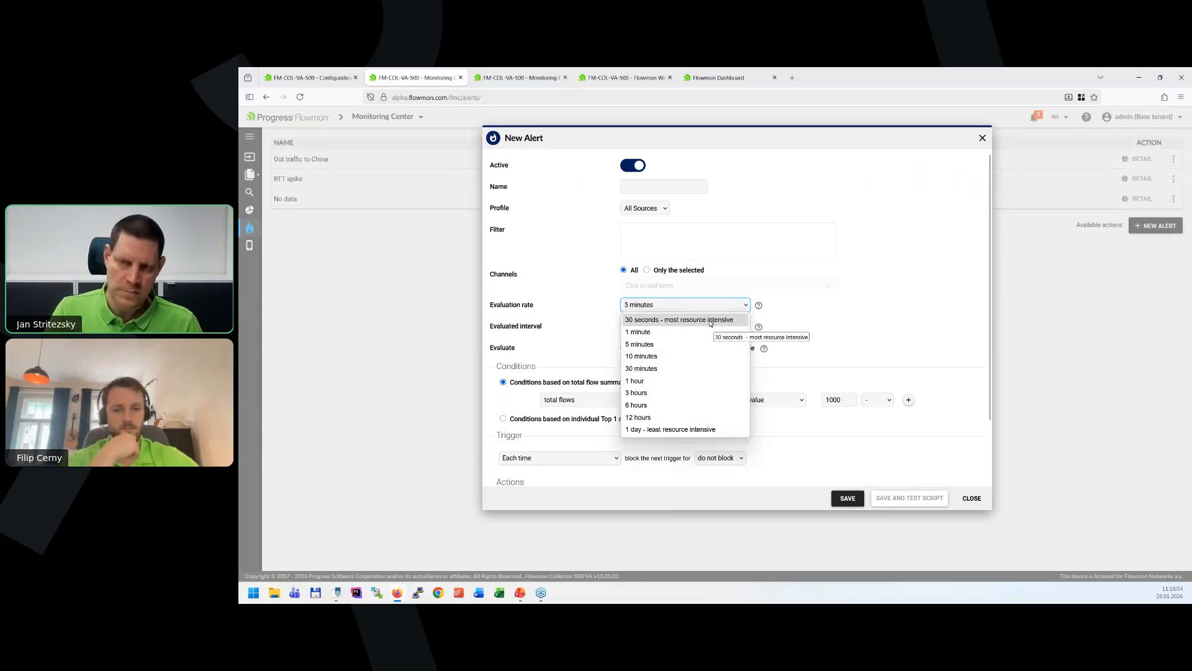
pyautogui.click(700, 320)
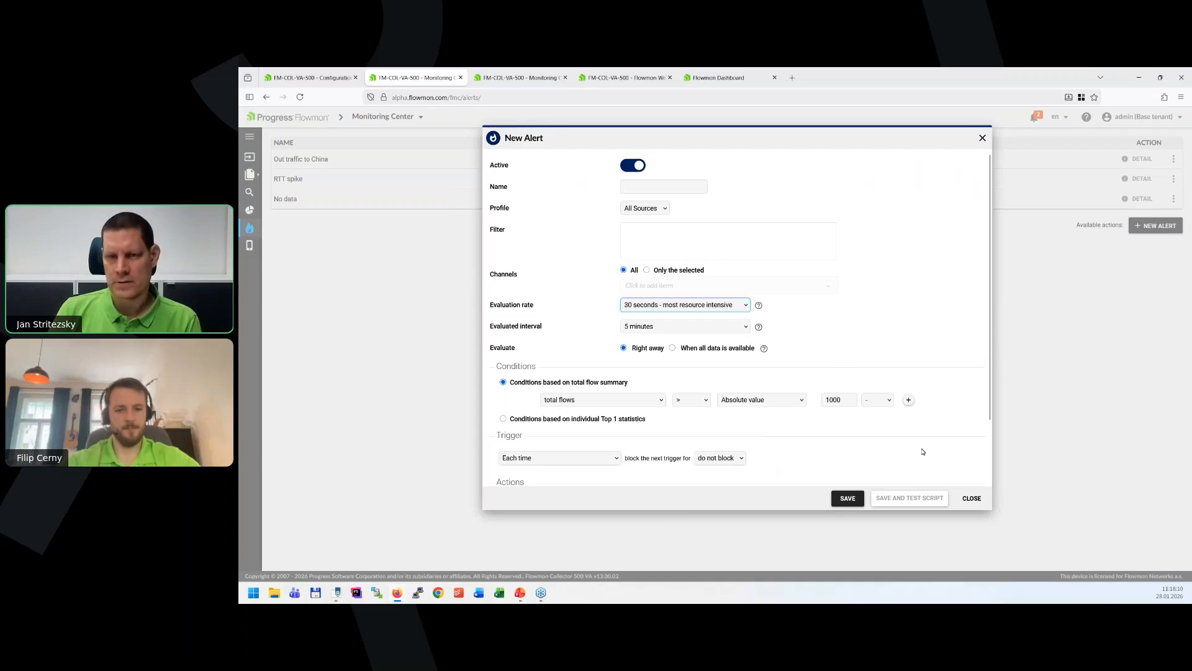
pyautogui.click(971, 501)
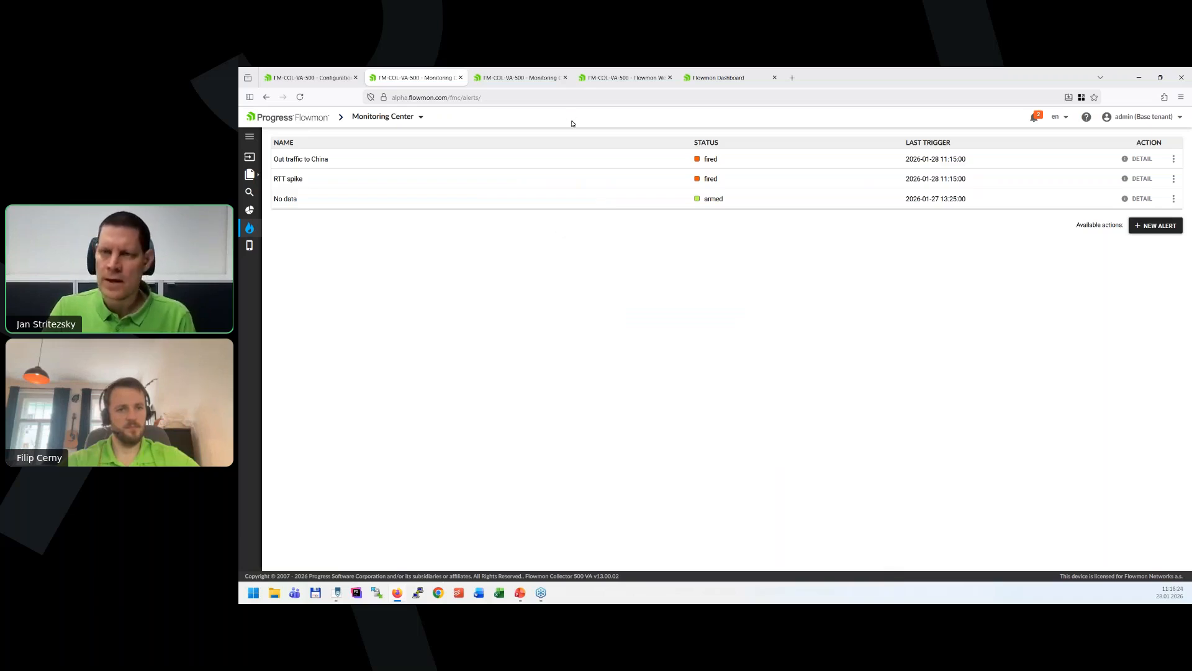
# View the list of chapters and switch to the Flowmon Dashboard page.
pyautogui.click(249, 213)
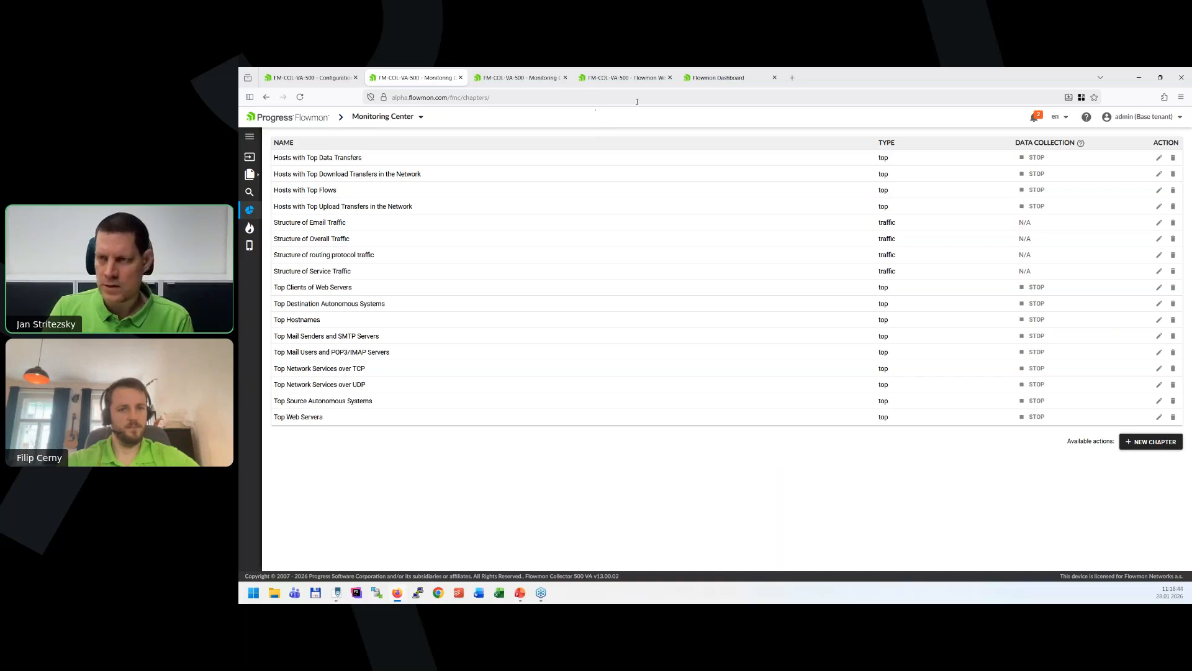
pyautogui.click(714, 79)
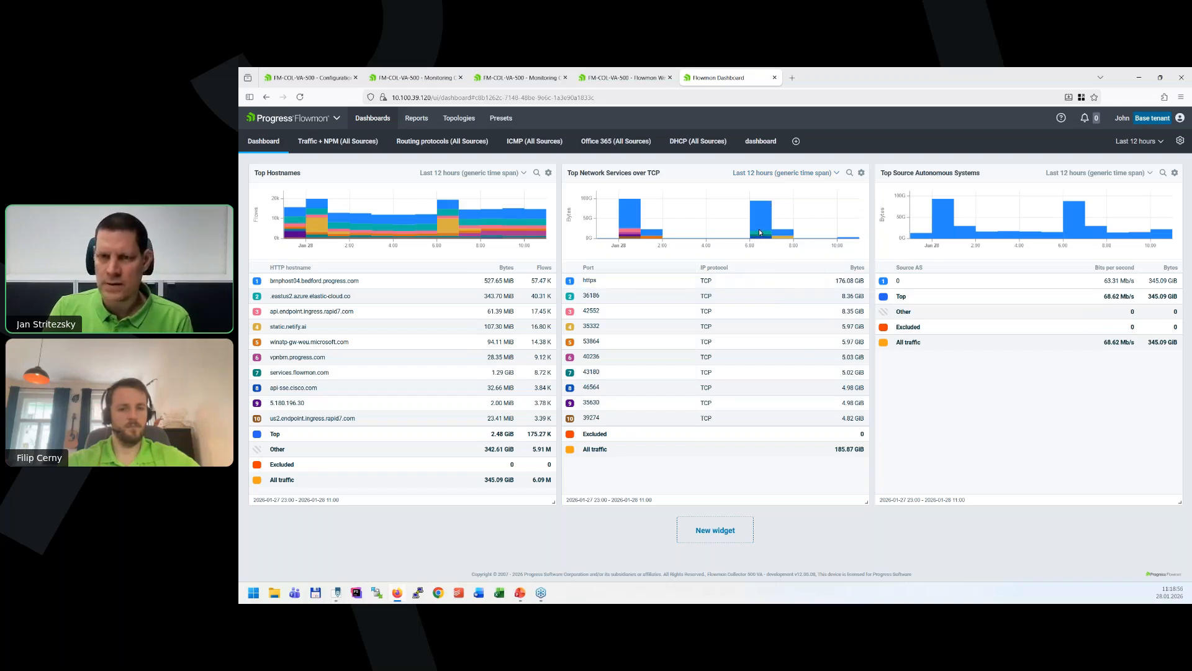
# View the My dashboard page with its three widgets again, and switch to the presentation's Quota manager slide.
pyautogui.click(621, 78)
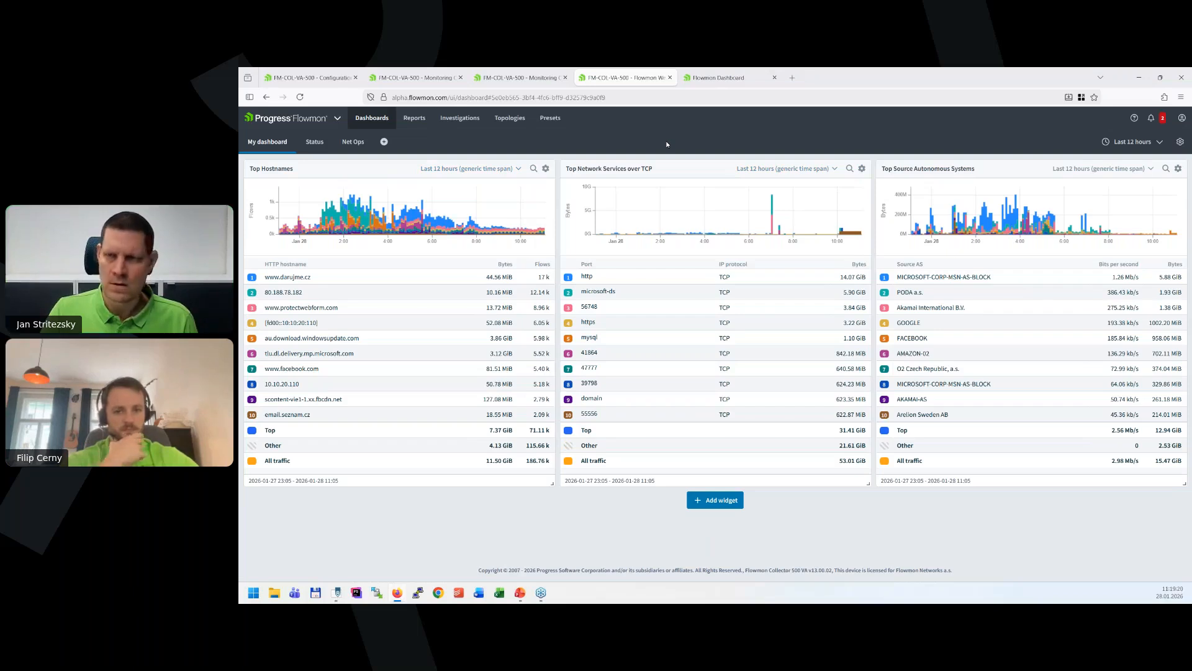
pyautogui.hotkey('alt', 'Tab')
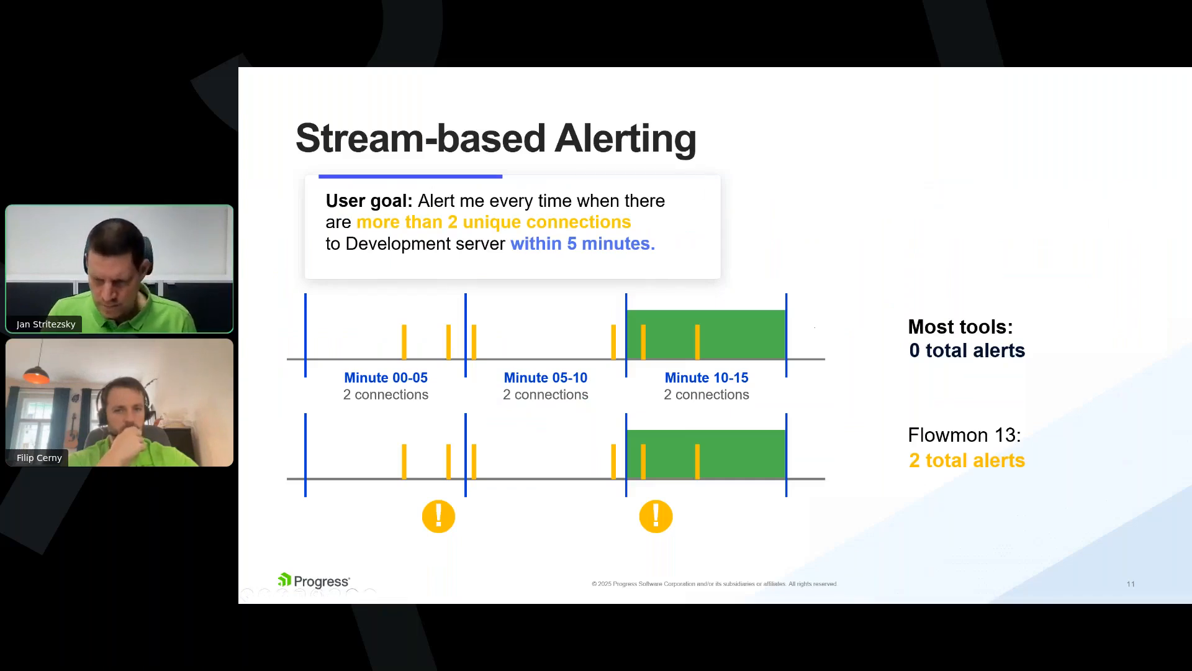
pyautogui.press('Right')
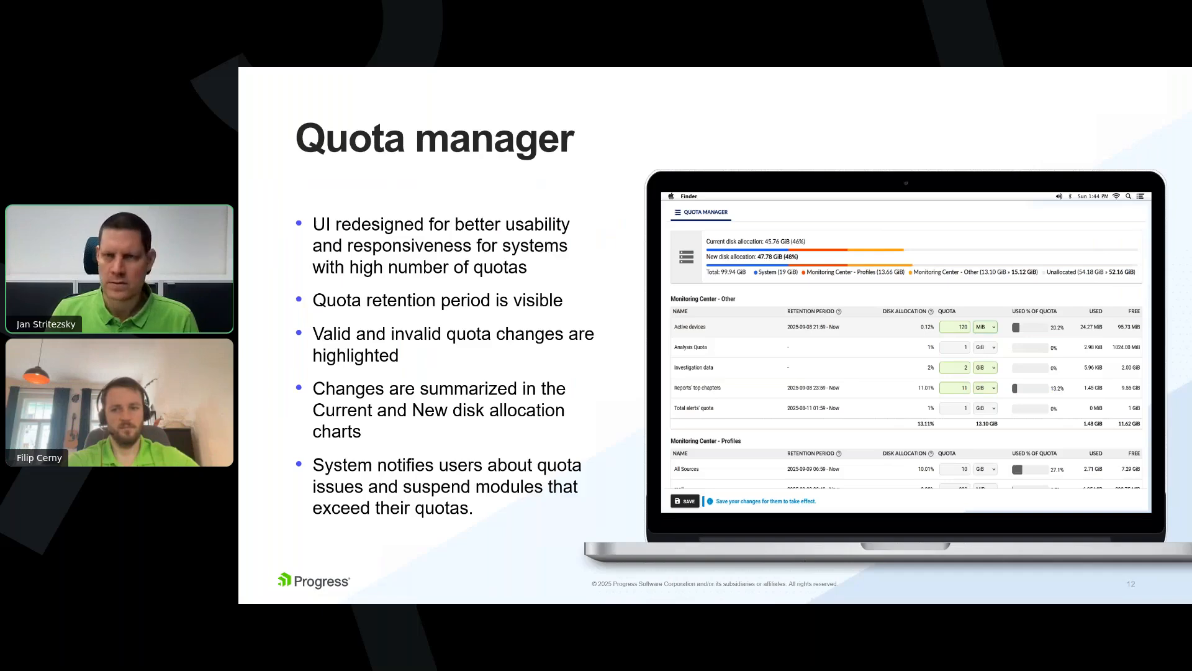
# Switch back to the browser and open the Quota Manager in the Configuration Center's Resource Manager.
pyautogui.hotkey('alt', 'Tab')
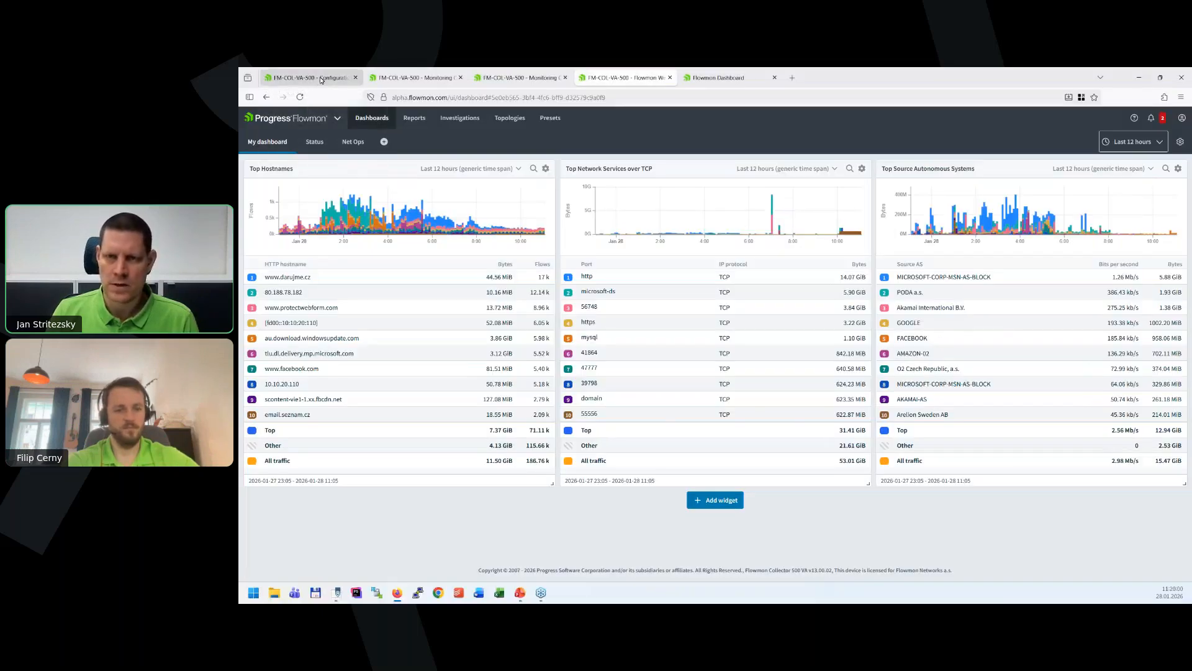
pyautogui.click(321, 79)
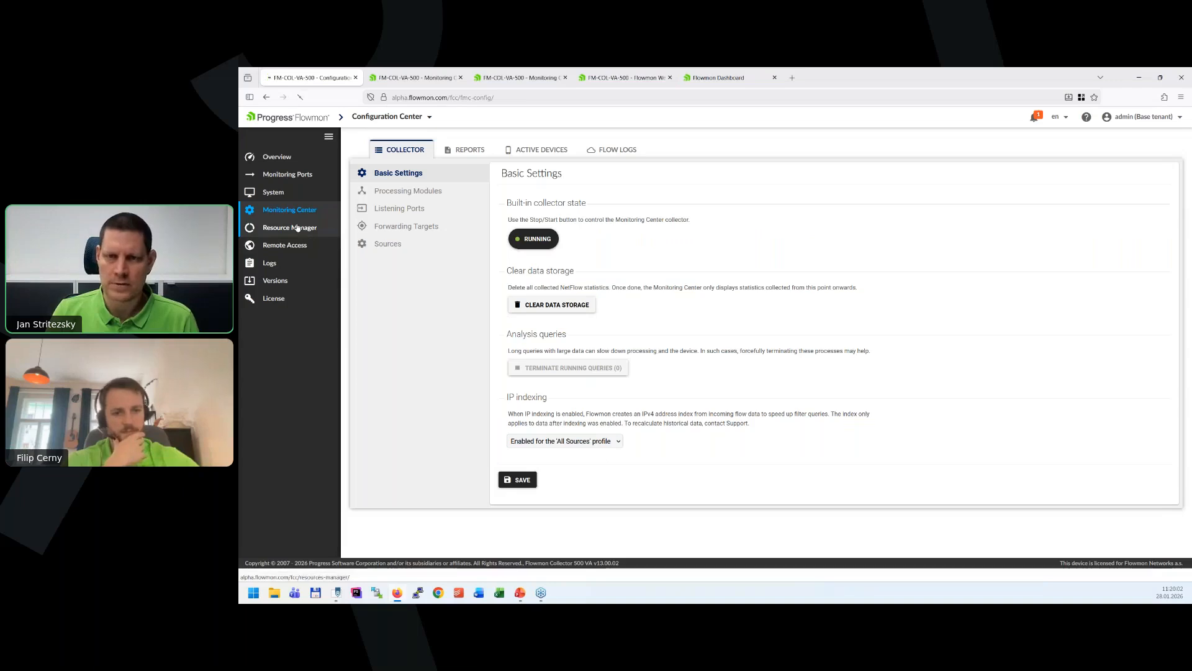
pyautogui.click(293, 225)
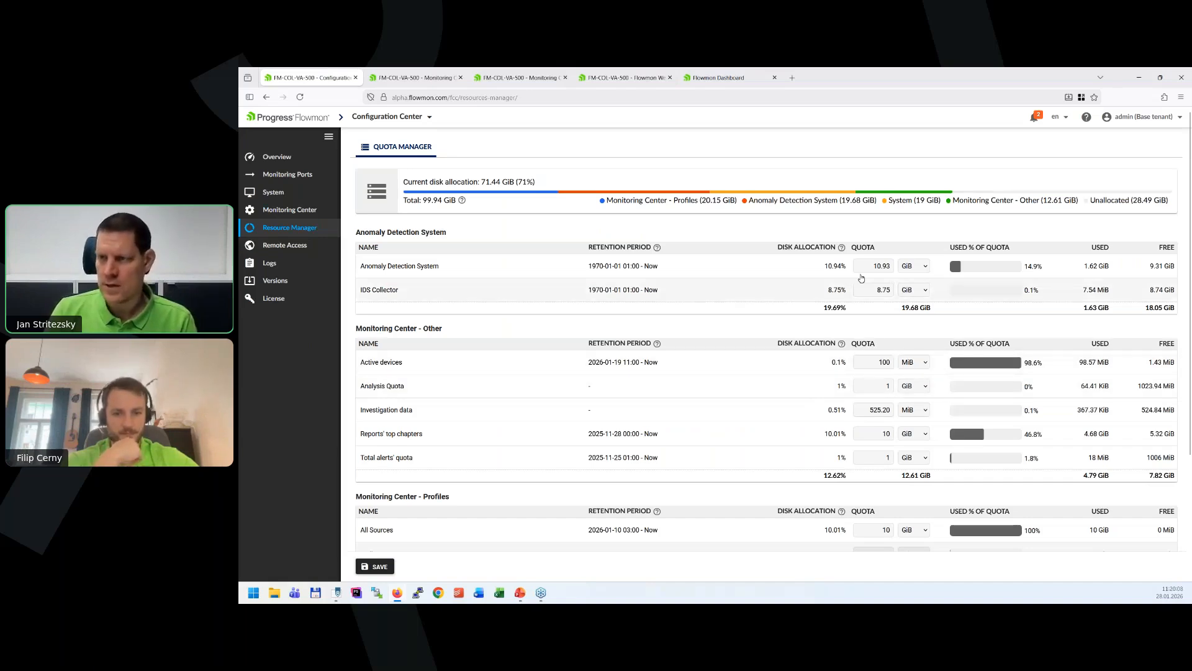
# Try an Analysis Quota of 10 GiB and increase it to 100 GiB without saving.
pyautogui.click(884, 387)
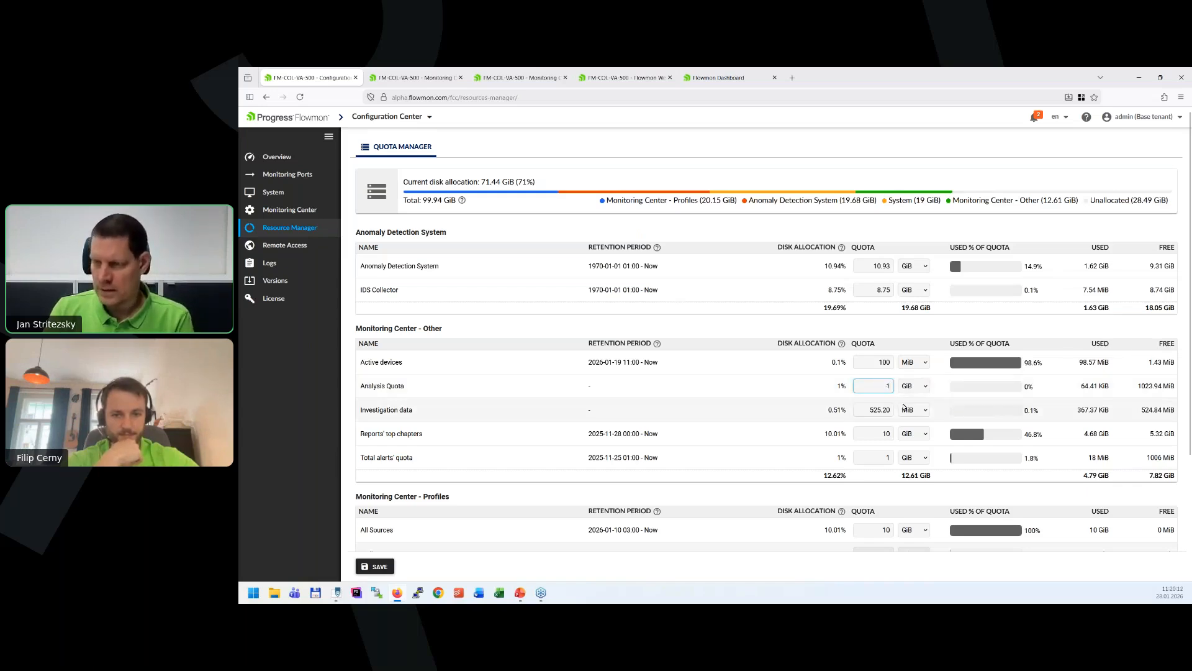
pyautogui.write('0')
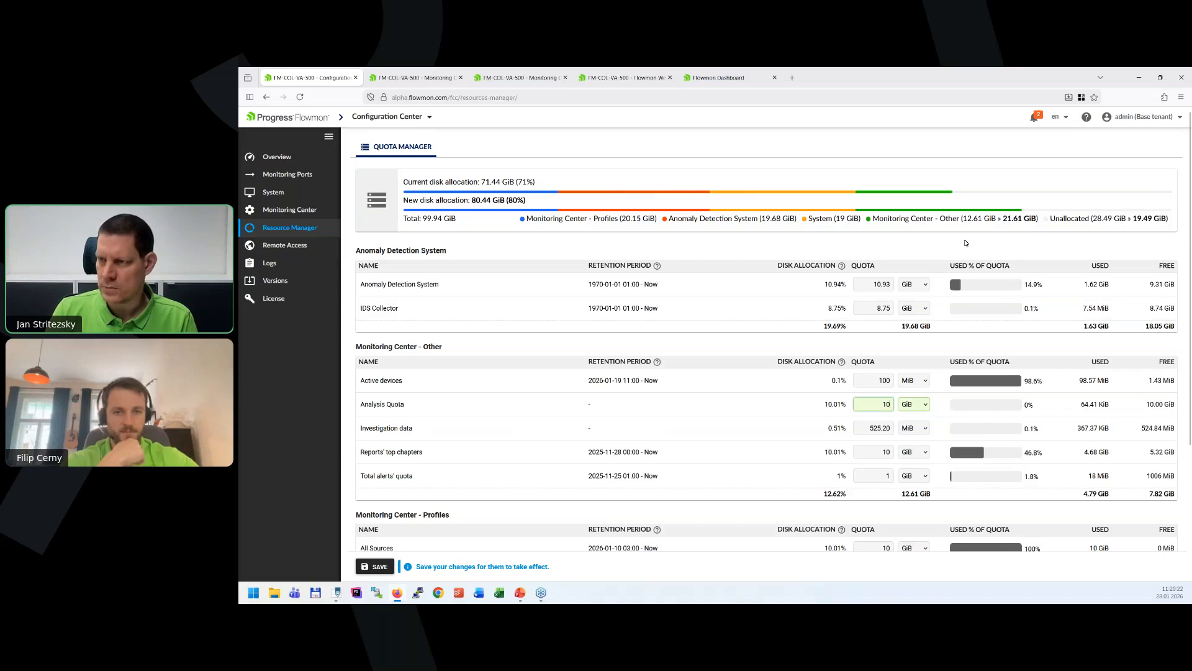
pyautogui.write('0')
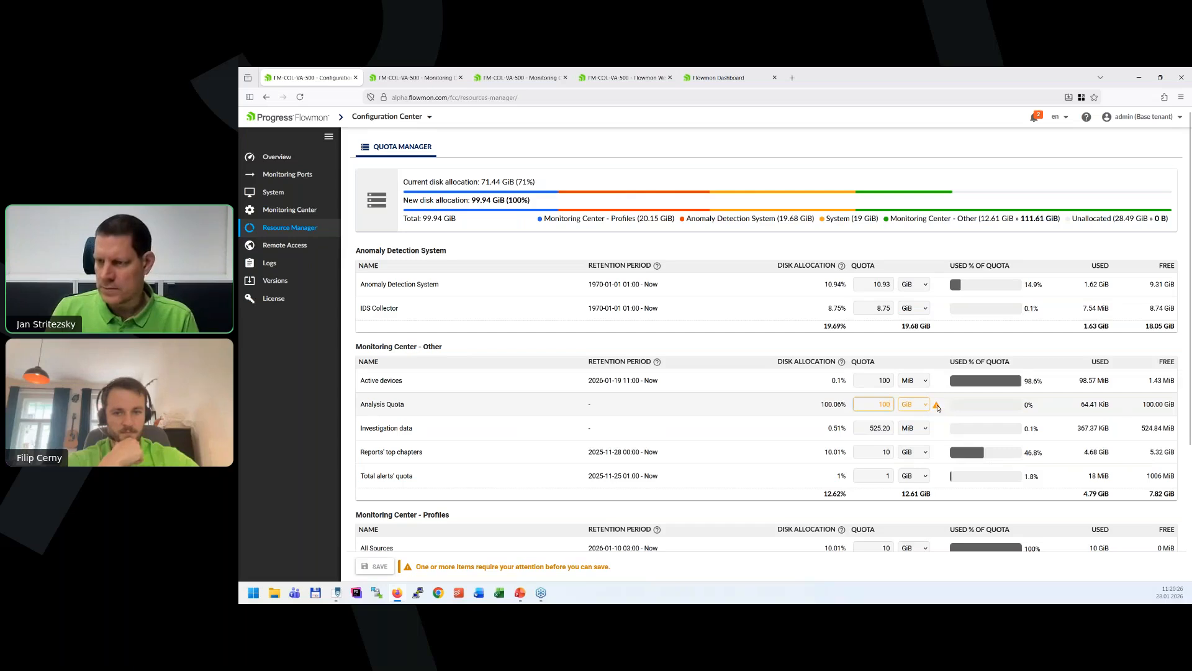
pyautogui.moveTo(938, 408)
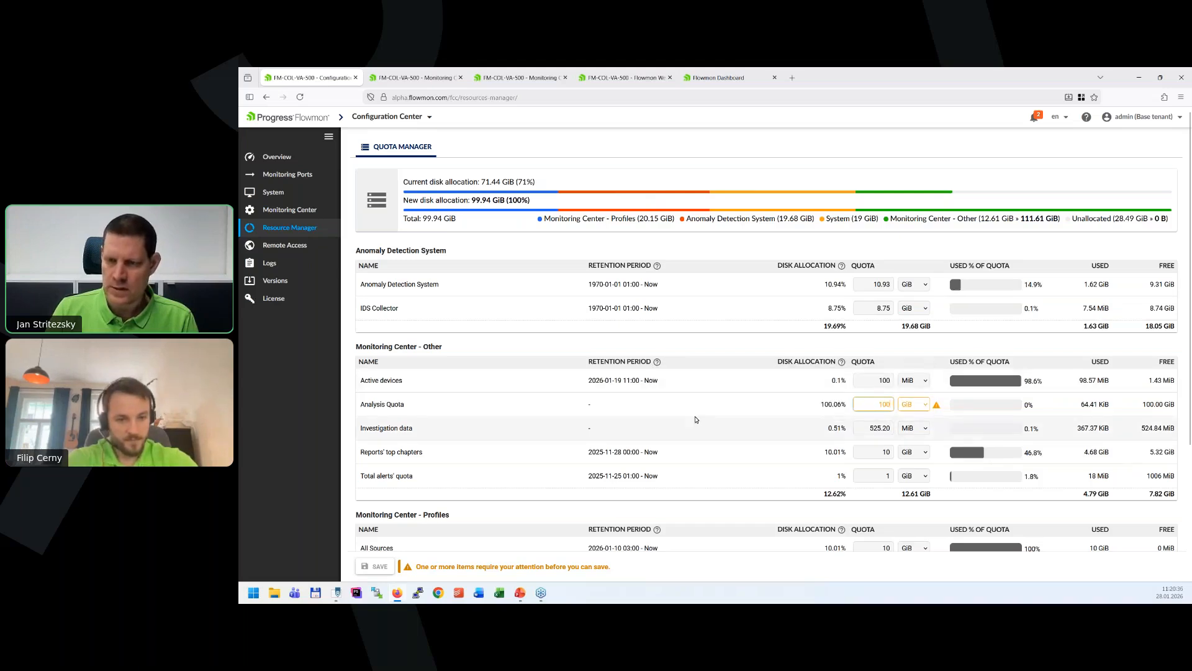
# Examine the retention periods, quotas and usage of the Monitoring Center modules and profiles, highlighting the retention period of Reports' top chapters.
pyautogui.scroll(-3, 696, 420)
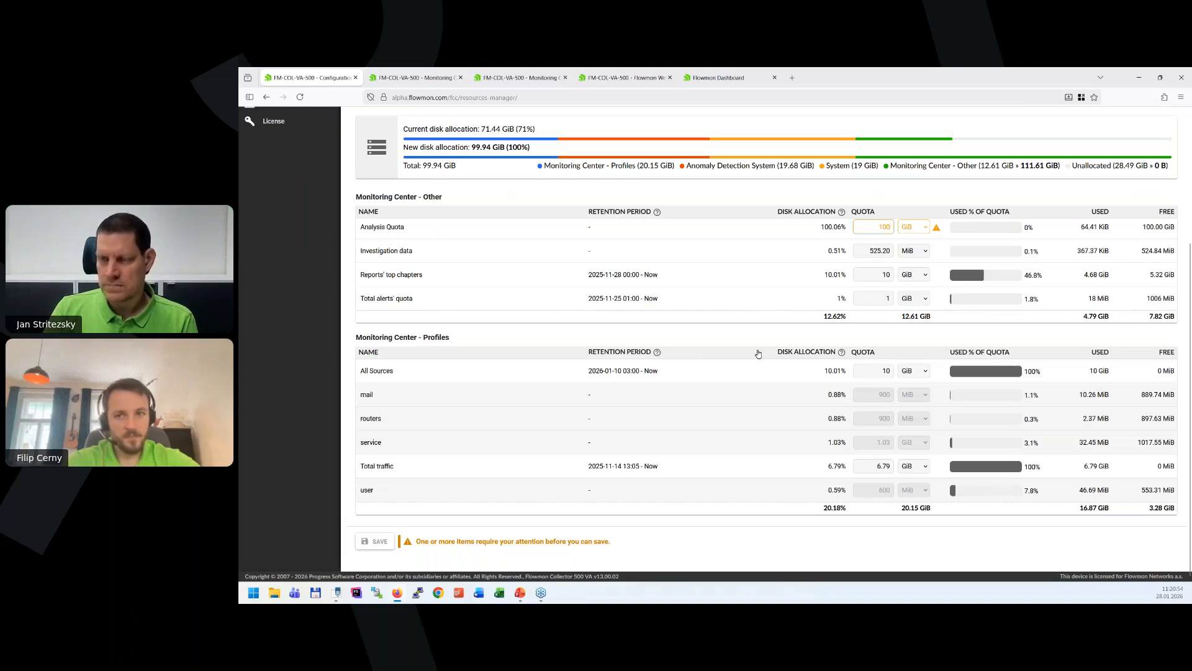
pyautogui.scroll(2, 758, 353)
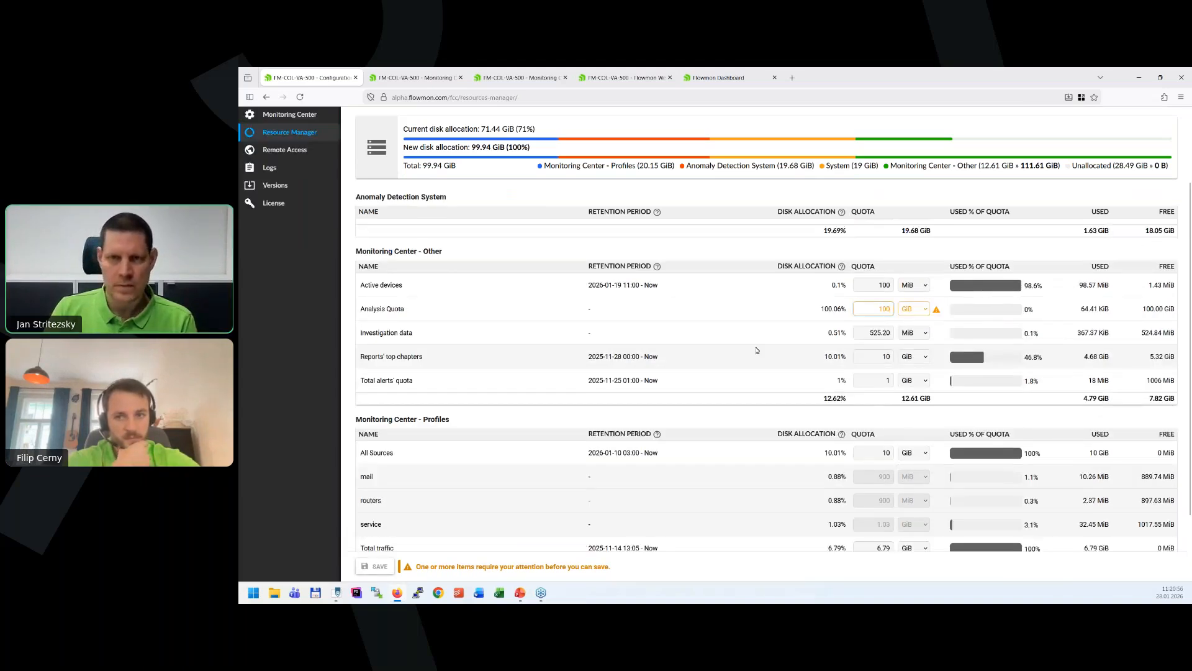
pyautogui.scroll(2, 757, 350)
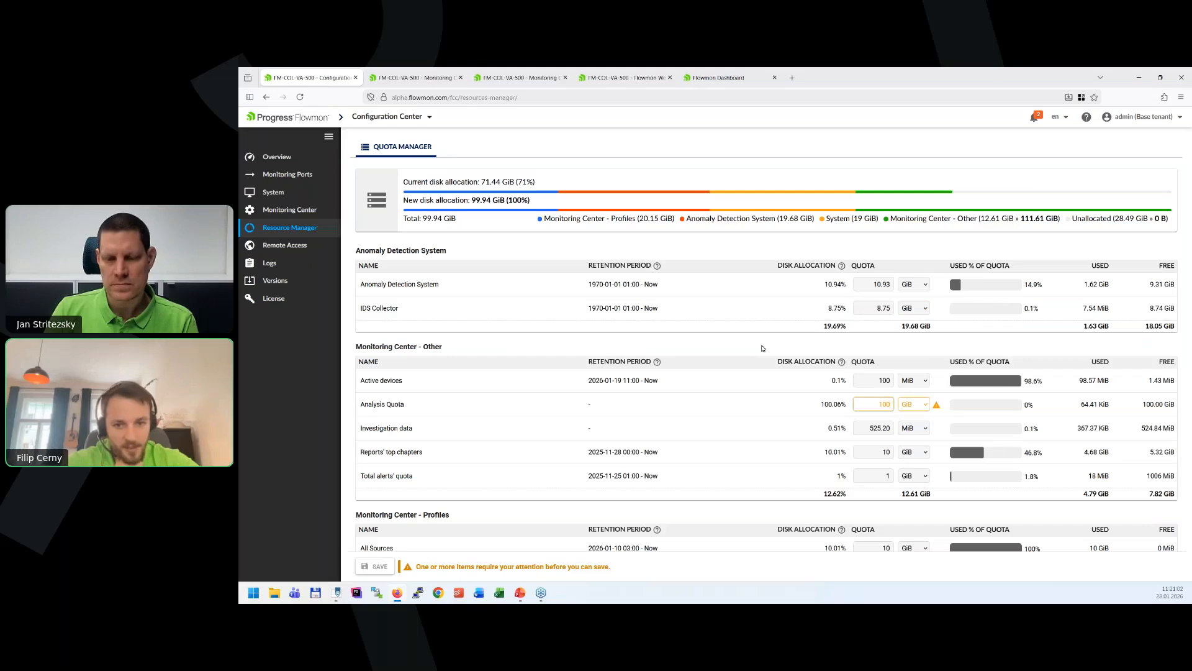
pyautogui.scroll(-2, 762, 349)
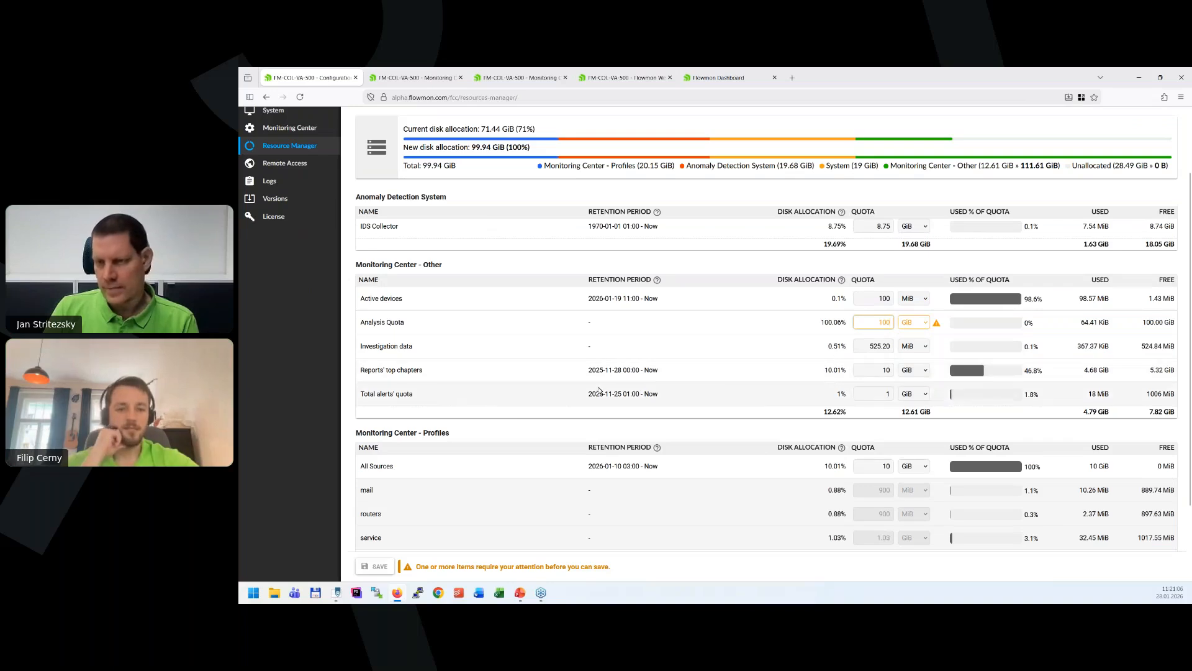
pyautogui.moveTo(587, 371); pyautogui.dragTo(674, 372)
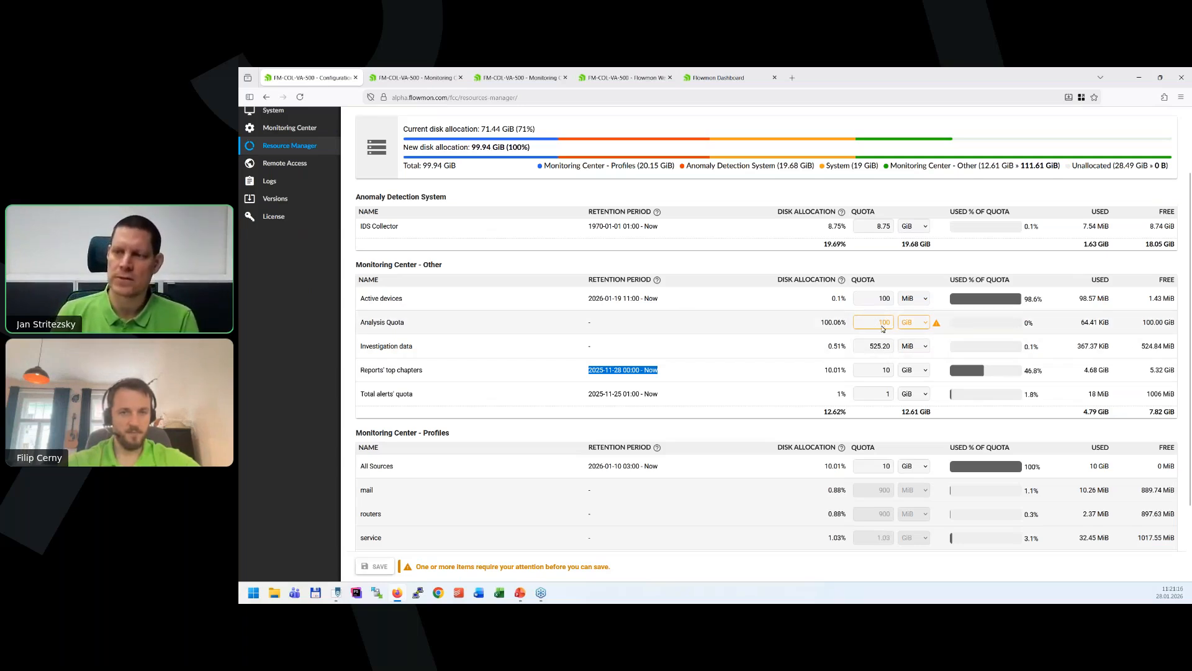
pyautogui.moveTo(878, 329)
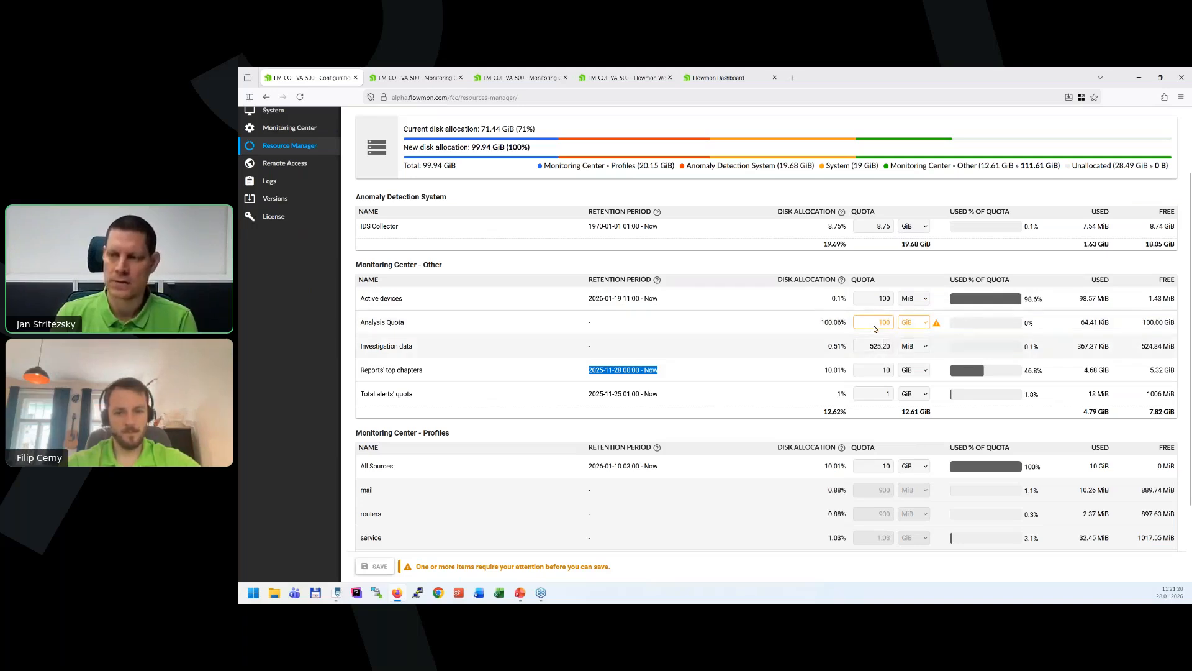
pyautogui.scroll(-2, 875, 329)
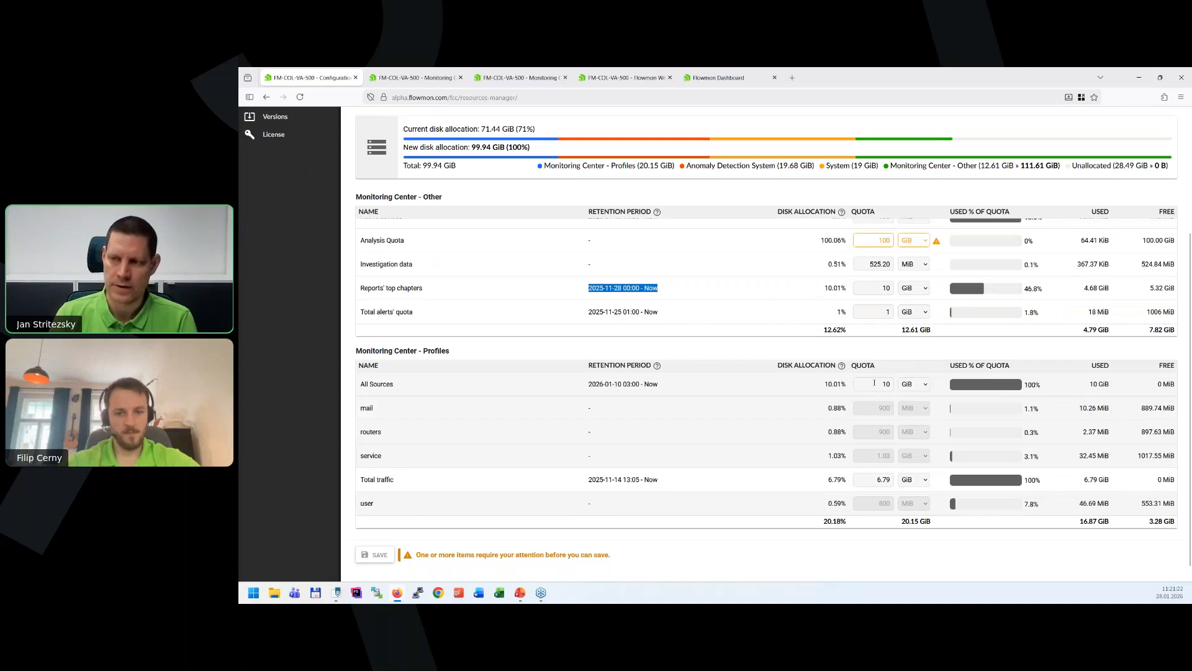
pyautogui.moveTo(874, 382)
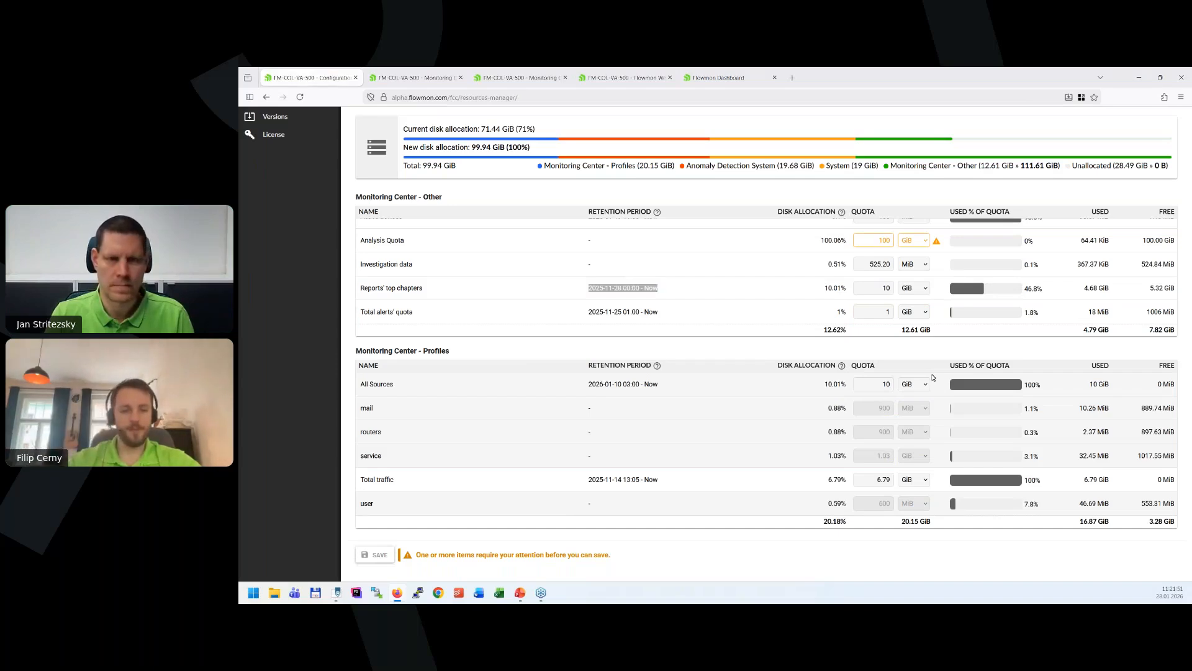
pyautogui.hotkey('alt', 'Tab')
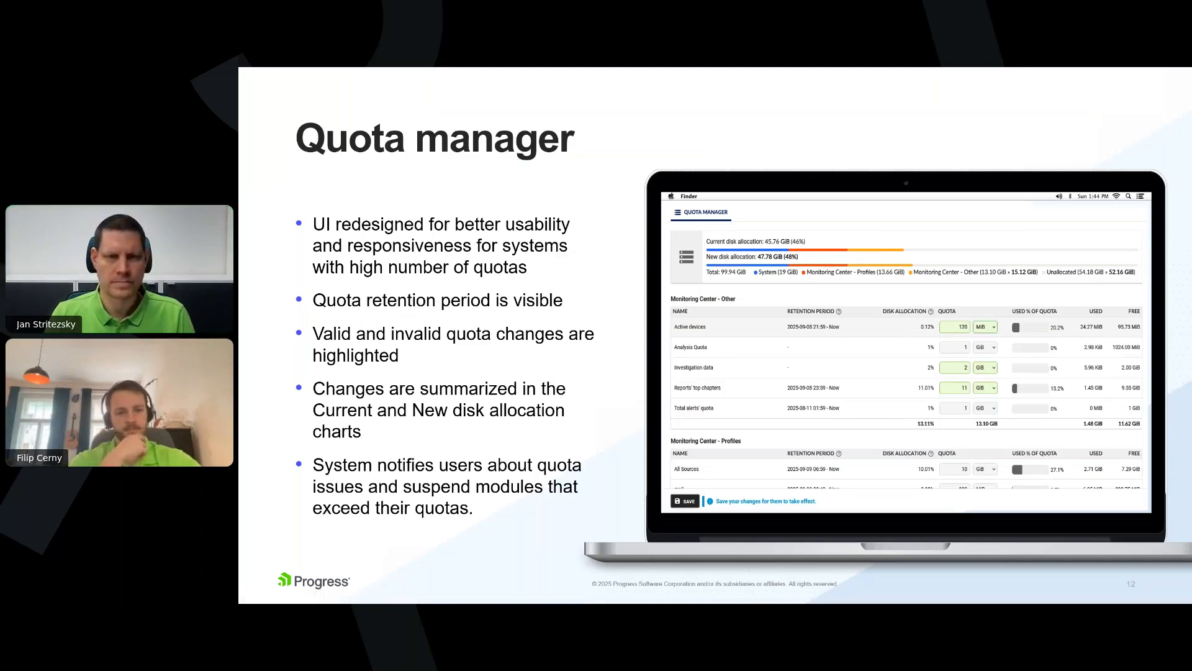
pyautogui.press('Right')
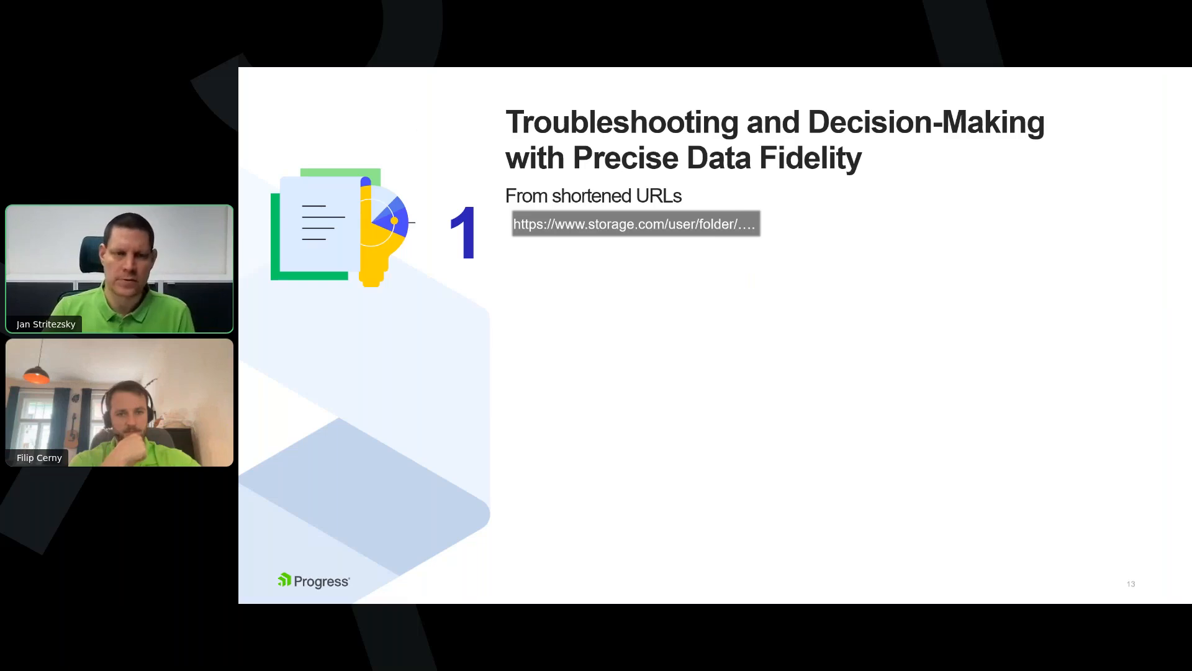
pyautogui.press('Right')
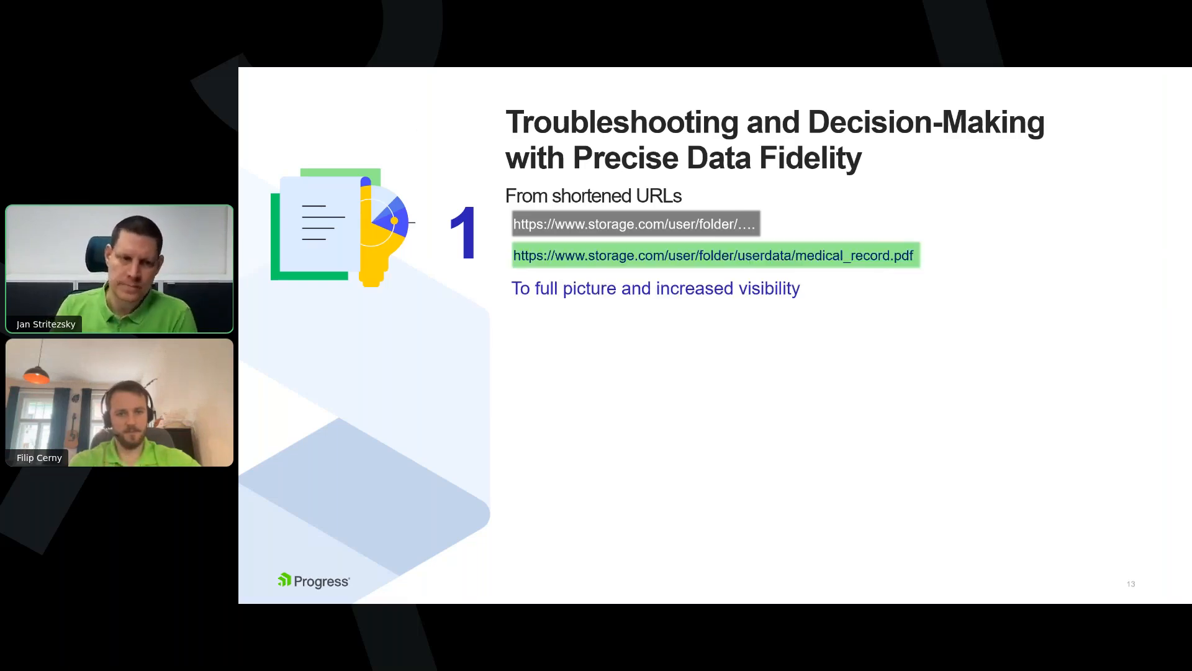